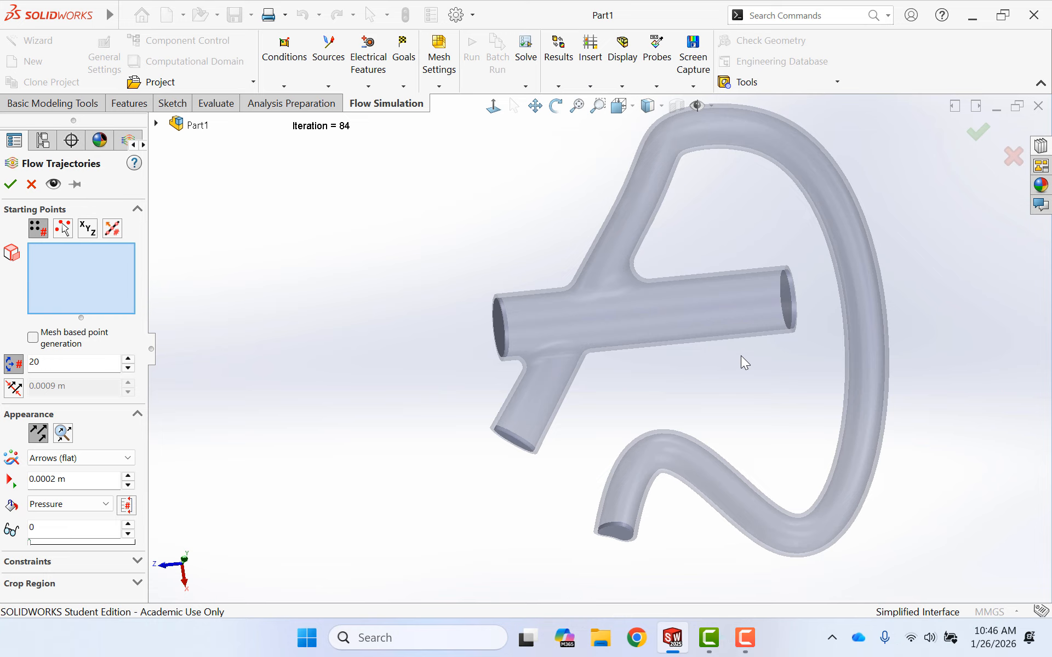
# - Select the lid faces at the straight tube's far end and the long curved tube's open end as trajectory starting points, with 50 points
pyautogui.click(784, 296)
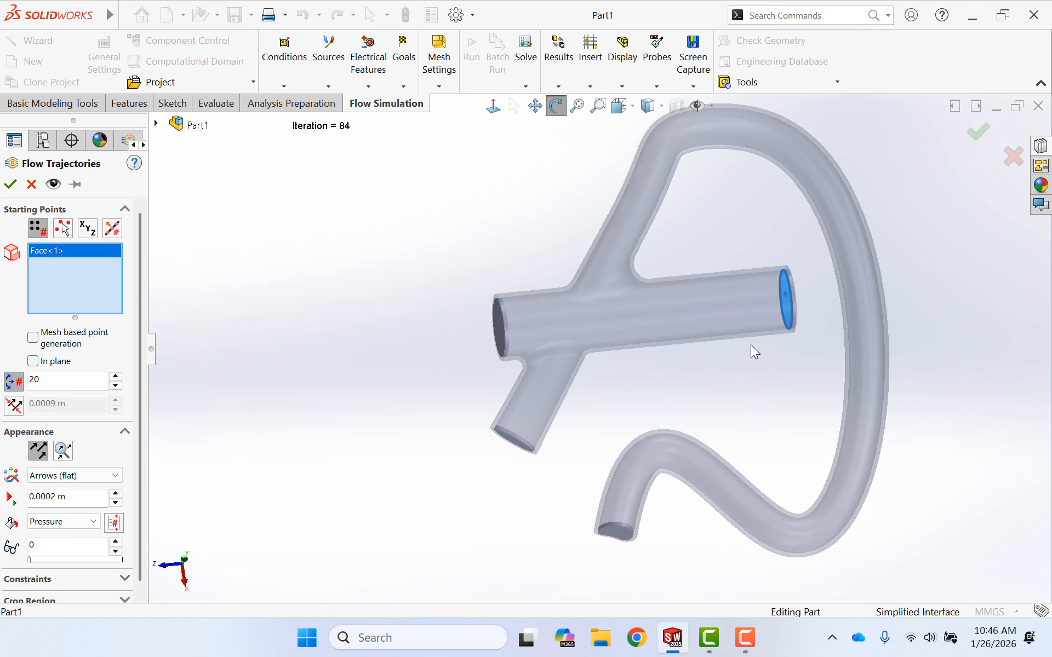
pyautogui.moveTo(751, 352); pyautogui.dragTo(678, 466, button='middle')
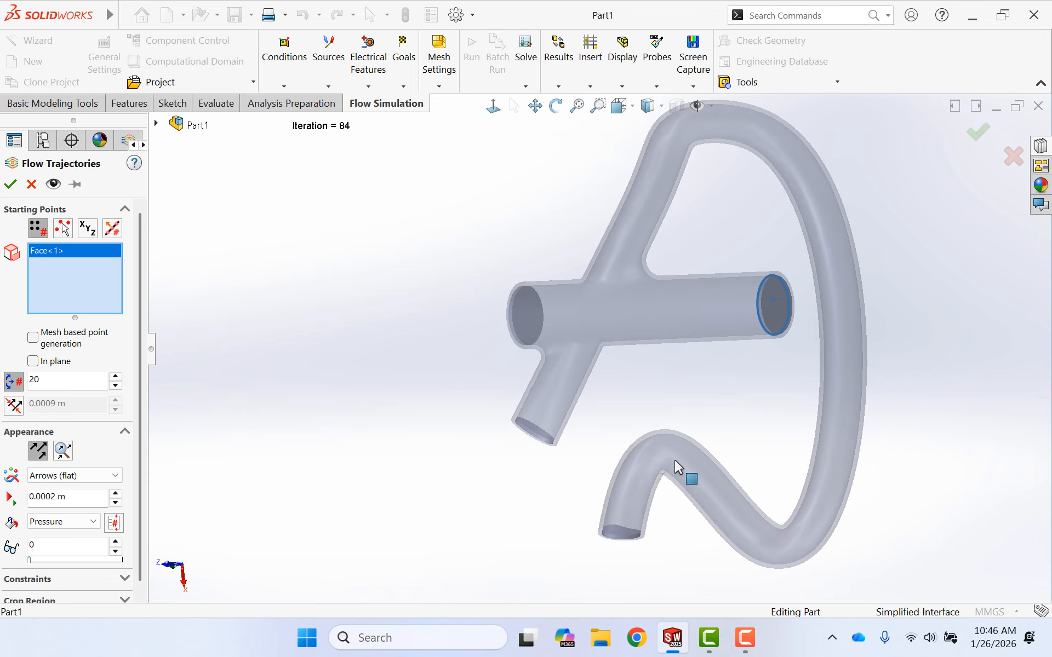
pyautogui.click(620, 534)
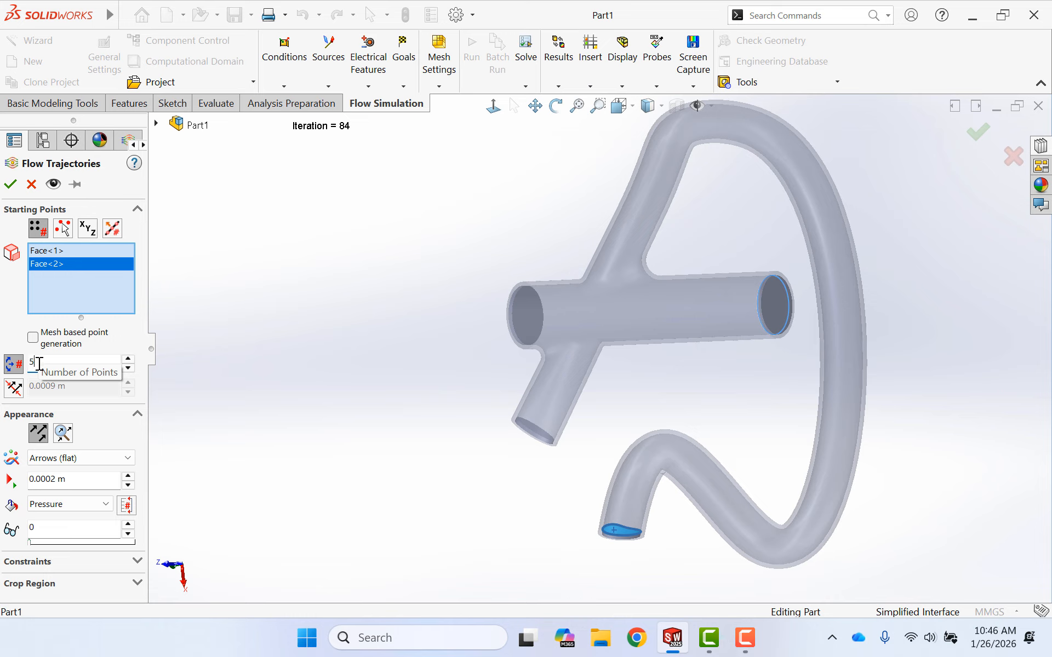
# - Display the flow trajectories as Lines with Arrows coloured by Velocity and generate the plot
pyautogui.click(84, 459)
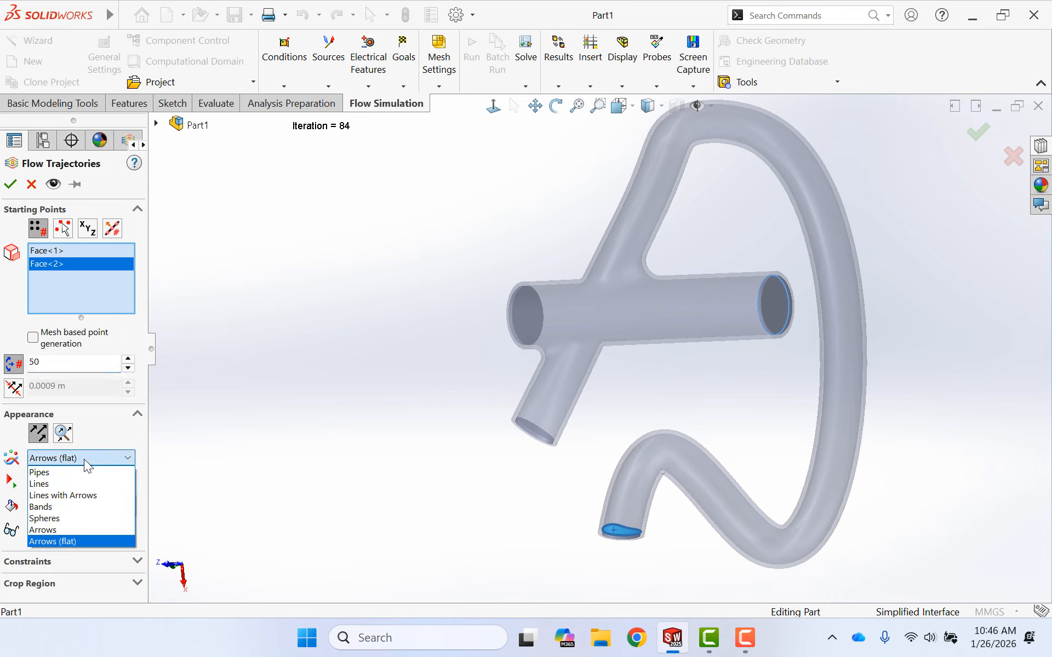
pyautogui.click(67, 498)
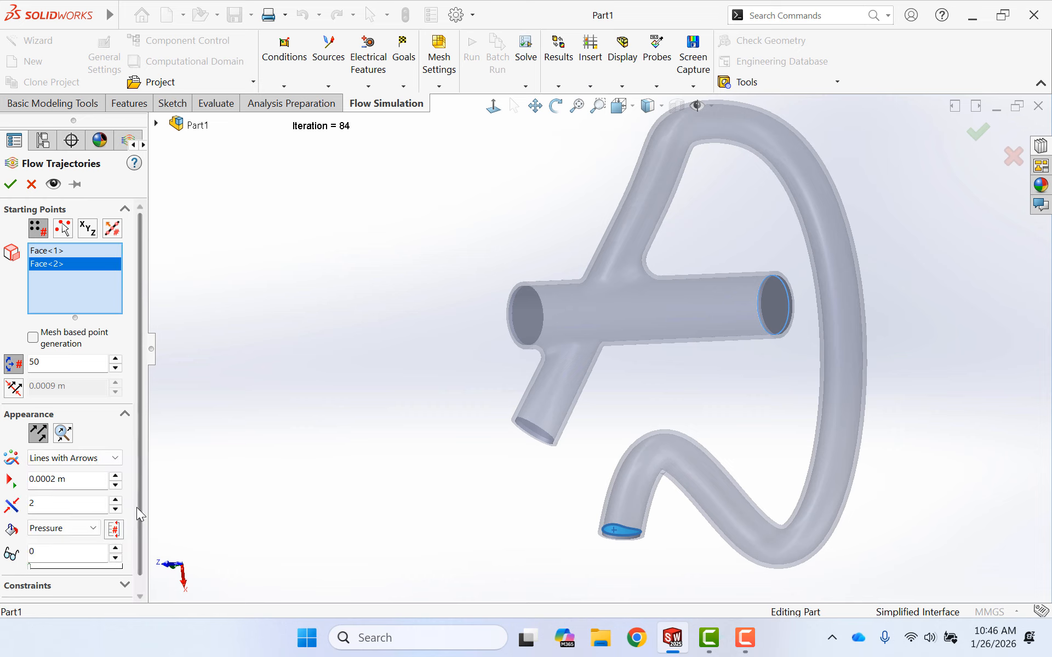
pyautogui.click(50, 529)
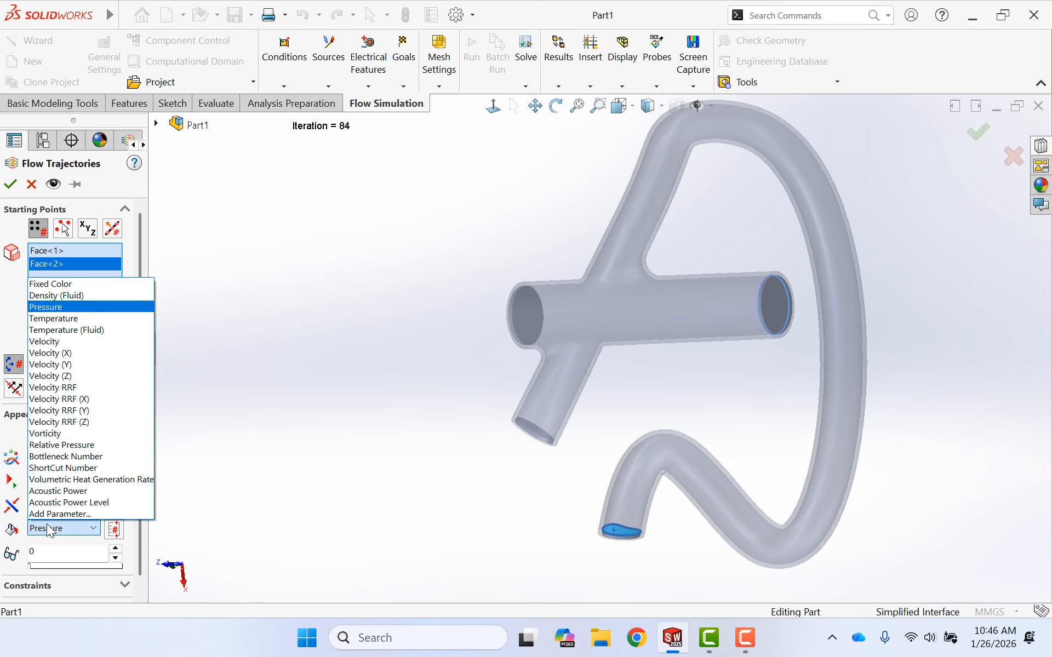
pyautogui.click(34, 342)
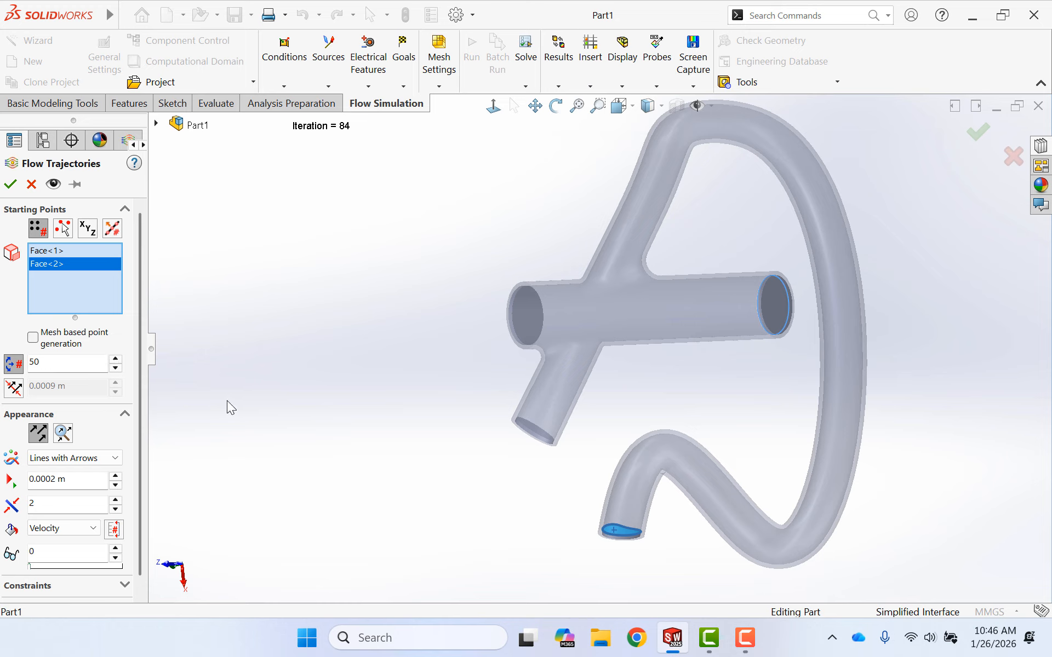
pyautogui.scroll(-1, 91, 455)
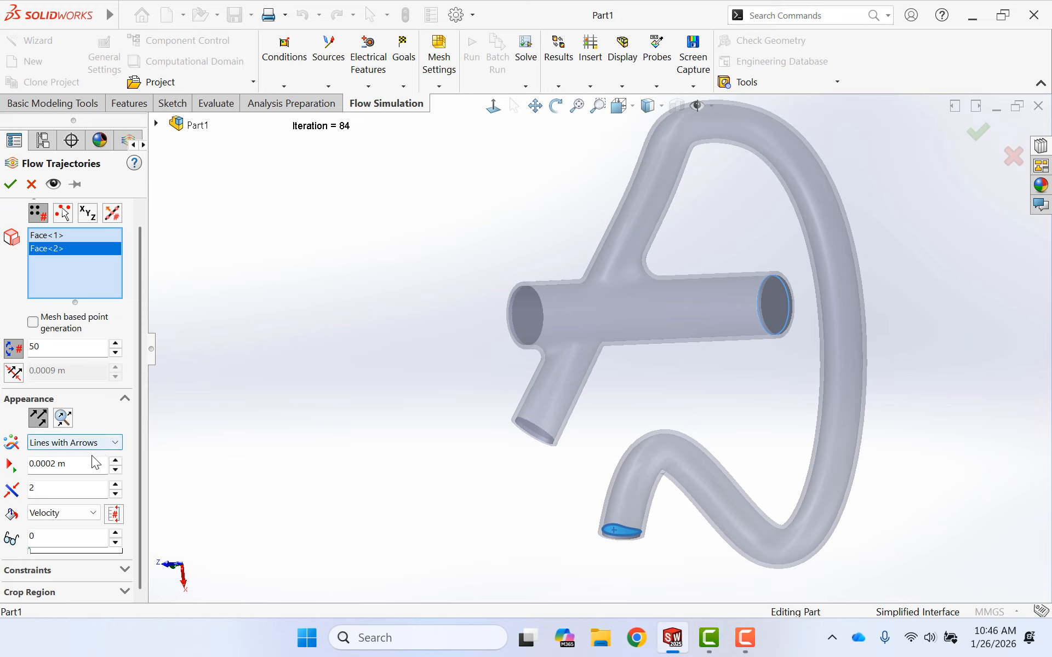
pyautogui.scroll(1, 91, 455)
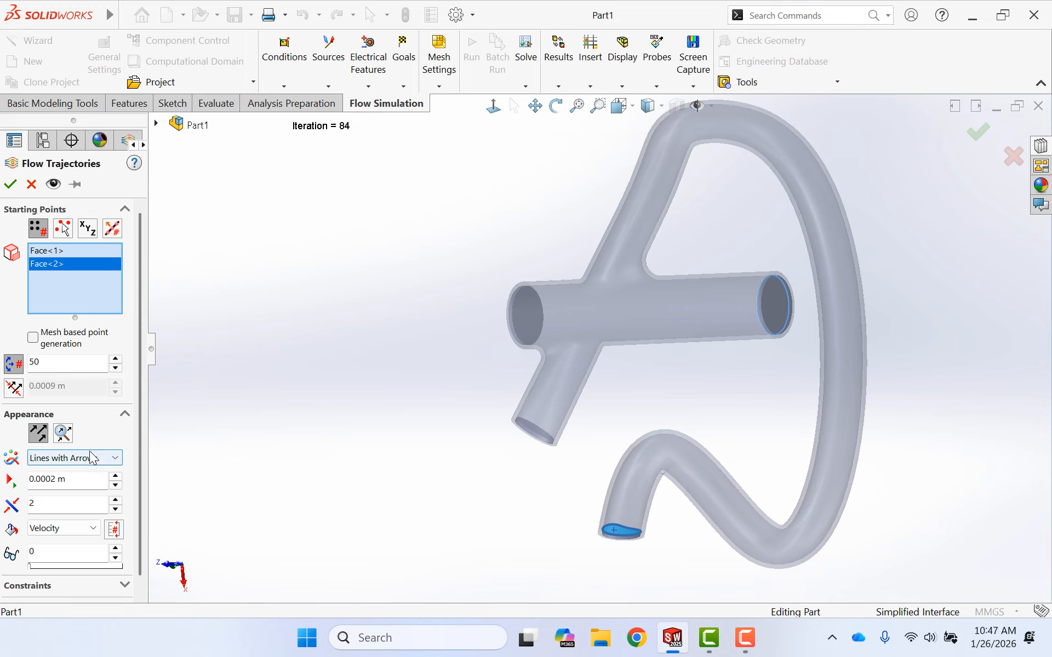
pyautogui.click(9, 184)
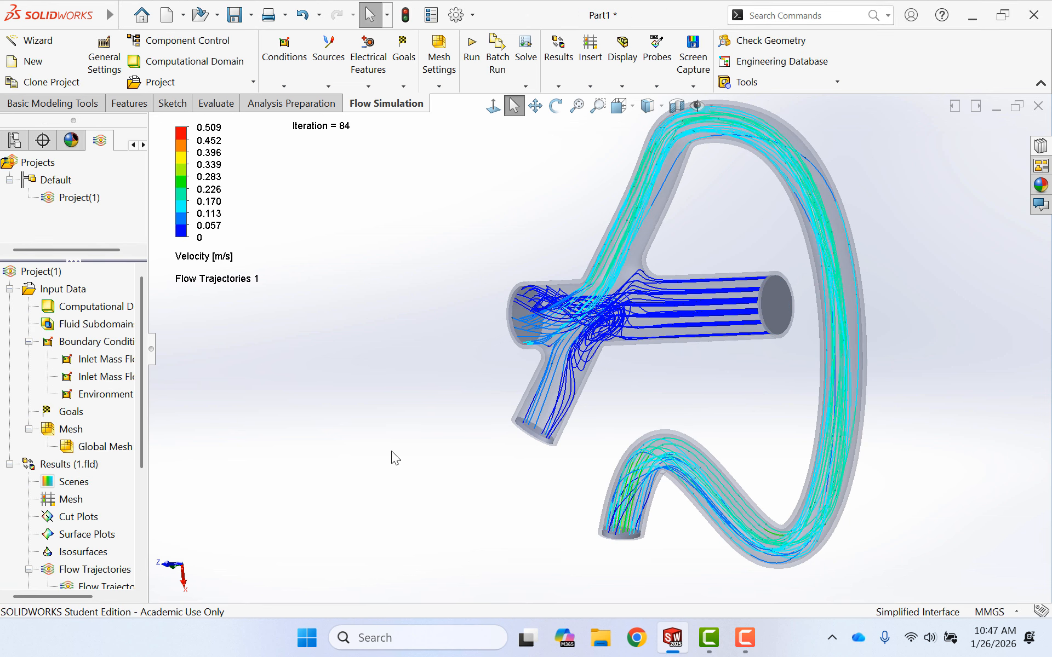
# - Examine the velocity trajectories around the junction of the straight tube with its two branches
pyautogui.moveTo(391, 450); pyautogui.dragTo(434, 416, button='middle')
pyautogui.scroll(-5, 597, 331)
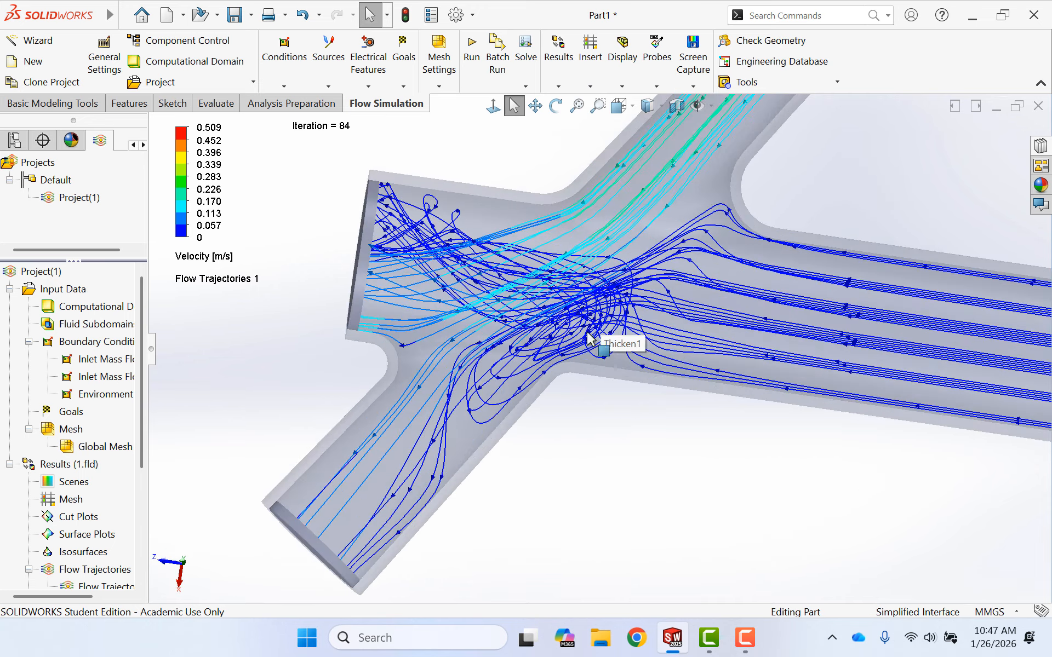
pyautogui.scroll(-2, 589, 338)
pyautogui.moveTo(638, 446); pyautogui.dragTo(629, 525, button='middle')
pyautogui.press('Escape')
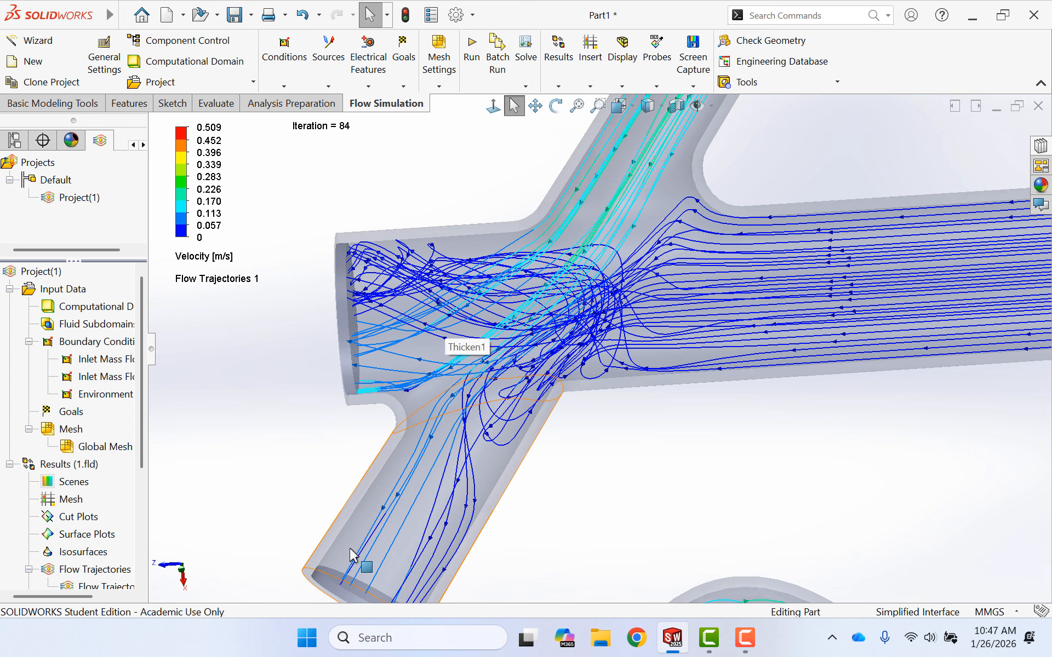
pyautogui.moveTo(646, 450); pyautogui.dragTo(669, 463, button='middle')
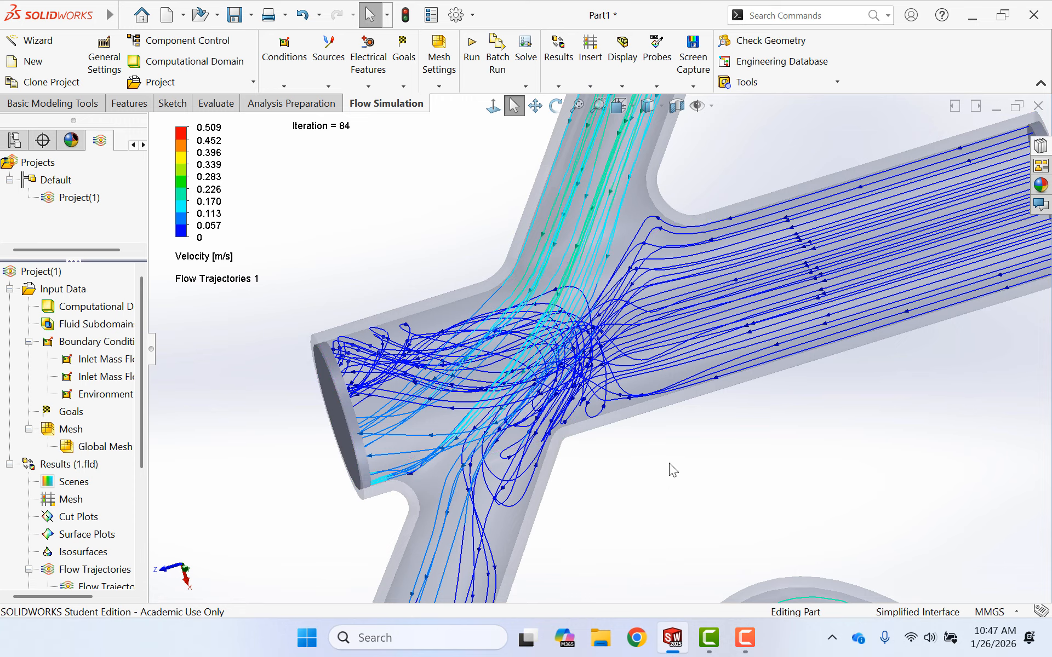
pyautogui.scroll(-3, 671, 462)
pyautogui.scroll(6, 670, 461)
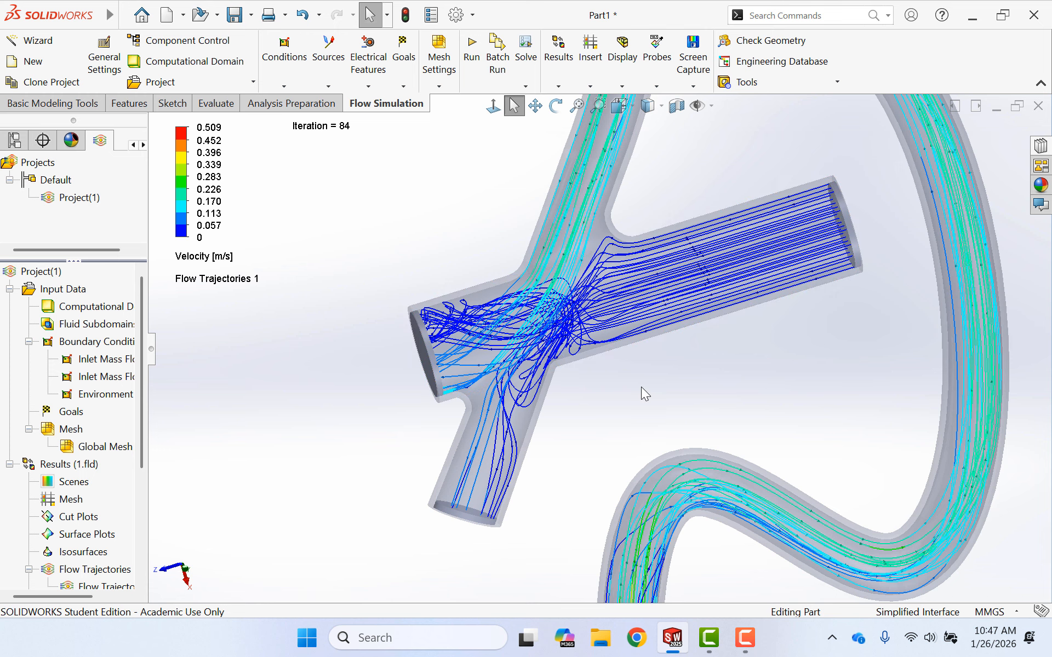
# - Examine the trajectories' path from the curved tube's lower bend to the junction, including flow directions and swirling where the streams meet
pyautogui.scroll(-1, 636, 388)
pyautogui.scroll(3, 629, 389)
pyautogui.scroll(-4, 674, 496)
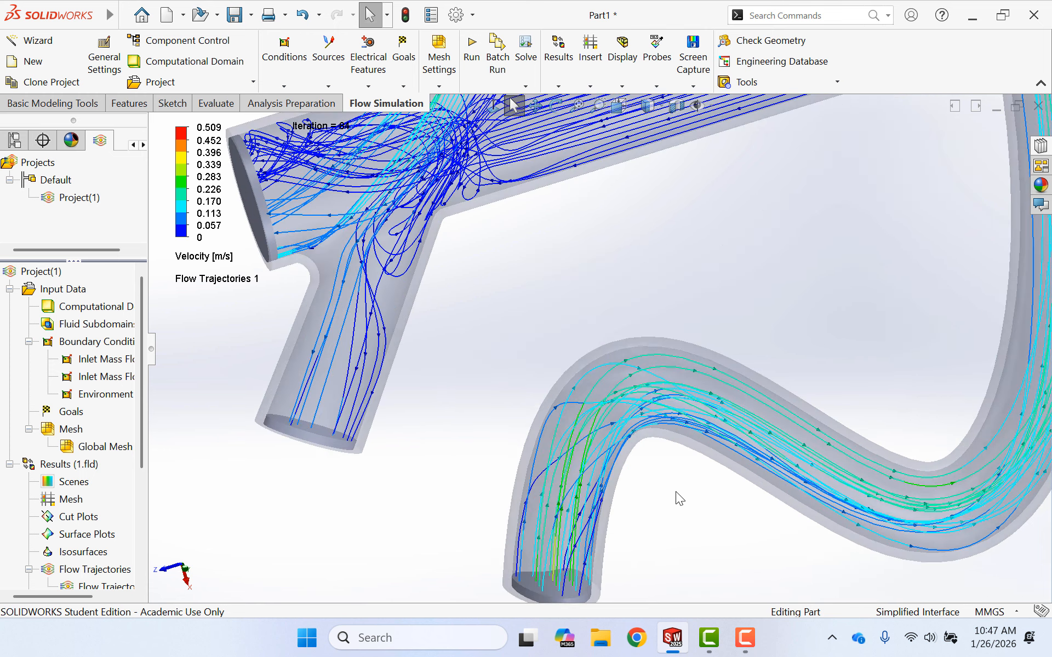
pyautogui.scroll(-1, 675, 491)
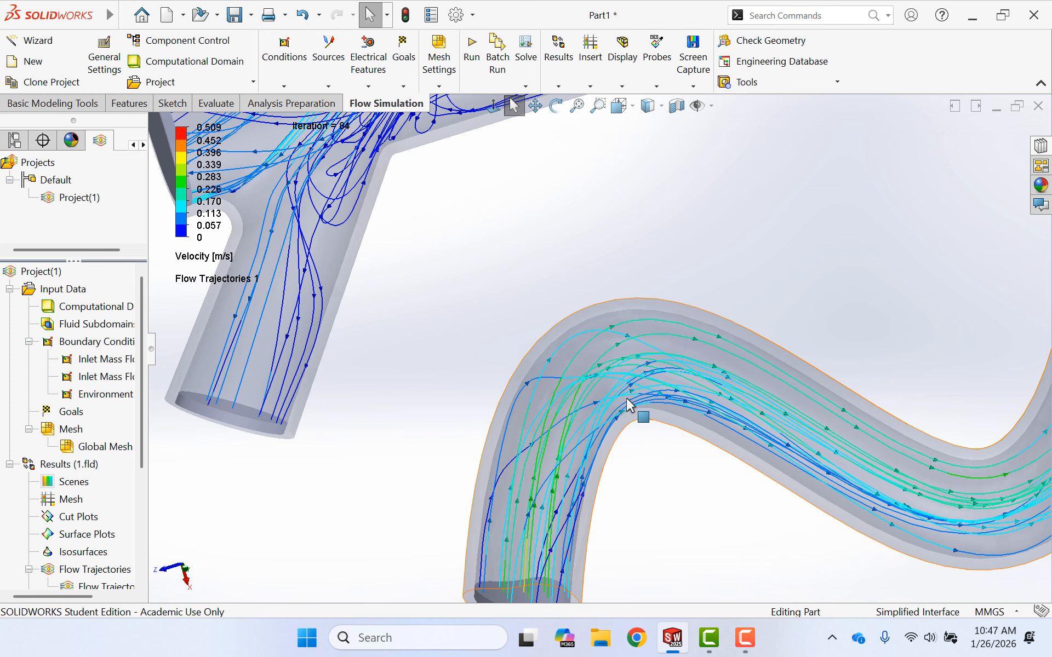
pyautogui.scroll(3, 667, 400)
pyautogui.scroll(-1, 668, 402)
pyautogui.scroll(-1, 684, 364)
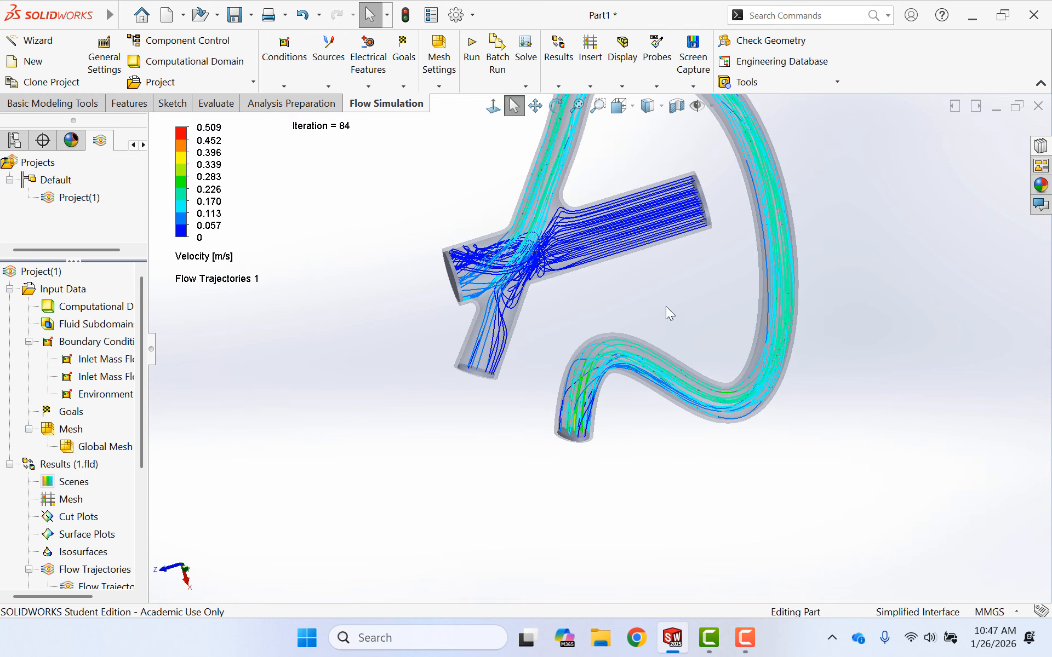
pyautogui.scroll(-3, 640, 160)
pyautogui.scroll(3, 639, 157)
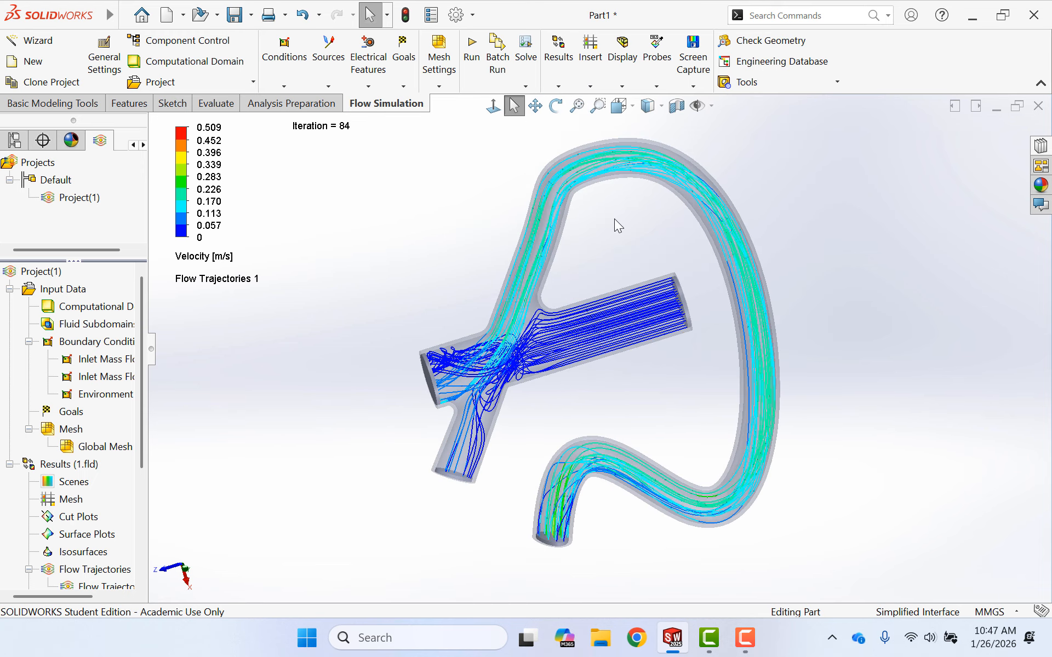
pyautogui.moveTo(645, 377); pyautogui.dragTo(602, 378, button='middle')
pyautogui.scroll(-5, 517, 357)
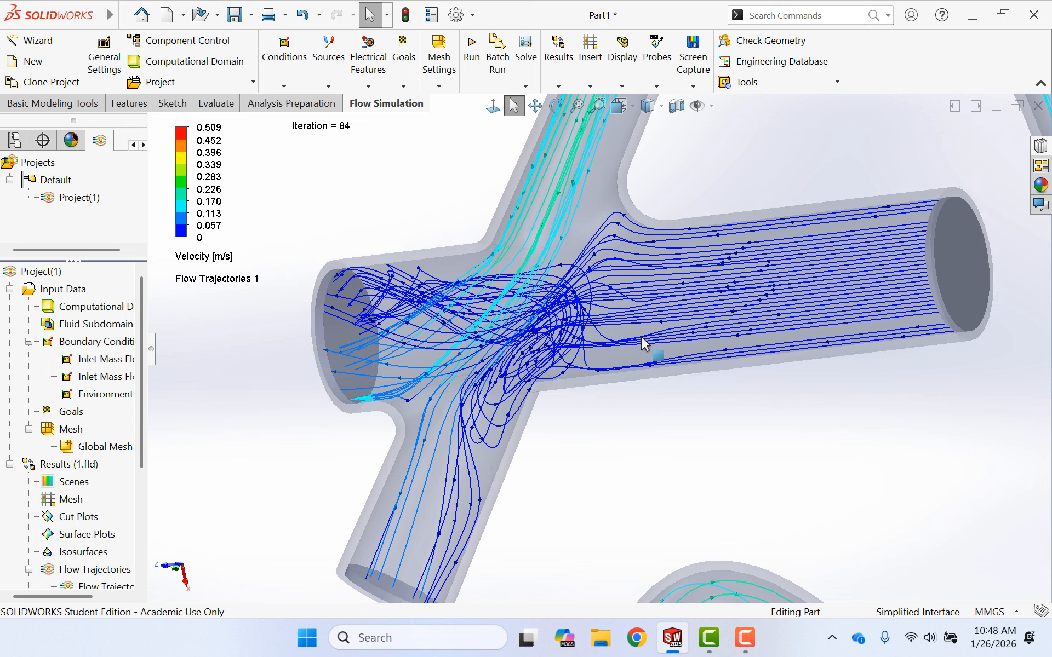
pyautogui.scroll(-3, 619, 379)
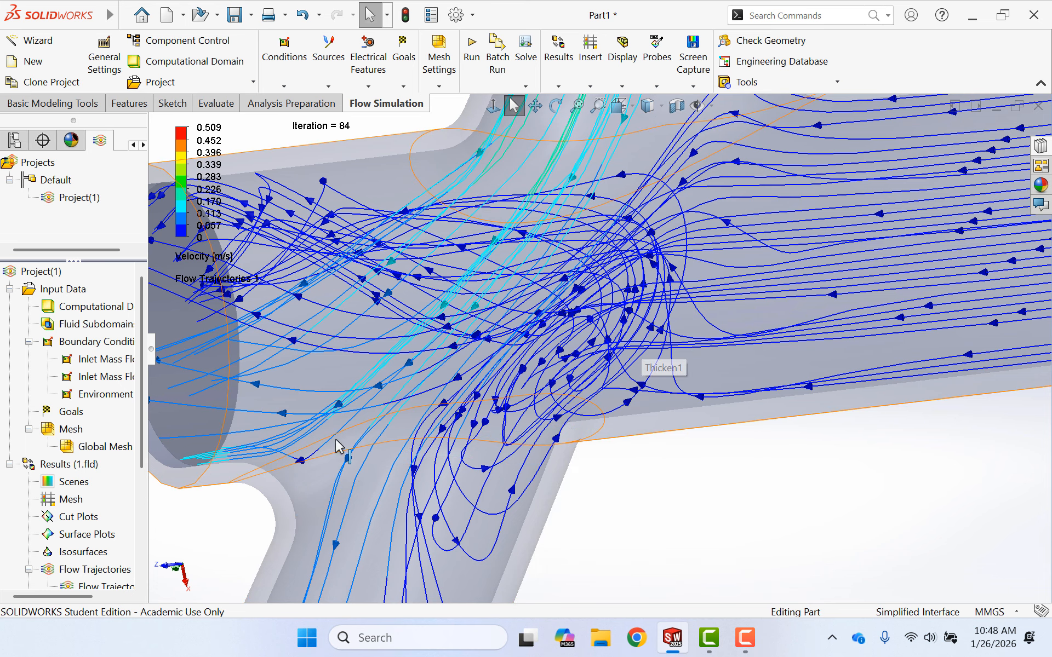
pyautogui.scroll(-2, 561, 329)
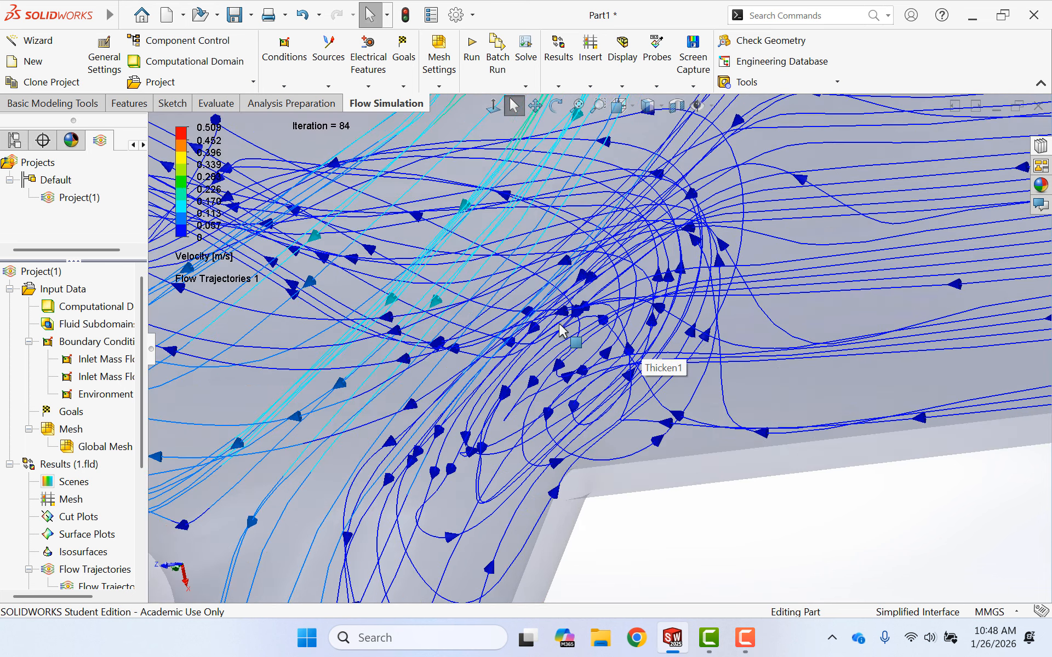
pyautogui.scroll(6, 561, 328)
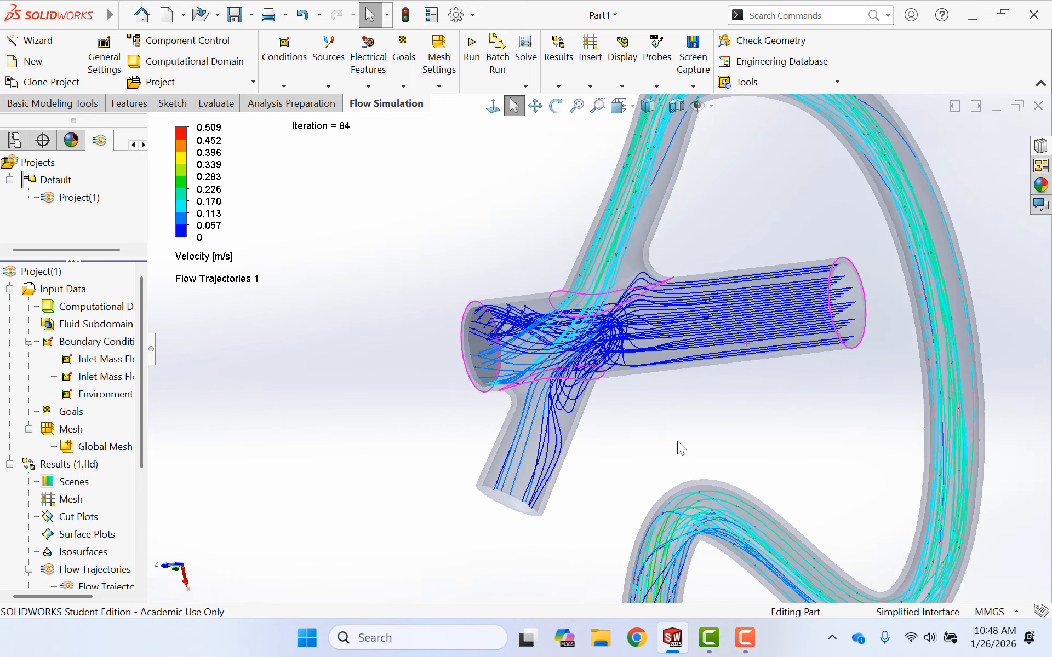
pyautogui.moveTo(677, 441); pyautogui.dragTo(674, 416, button='middle')
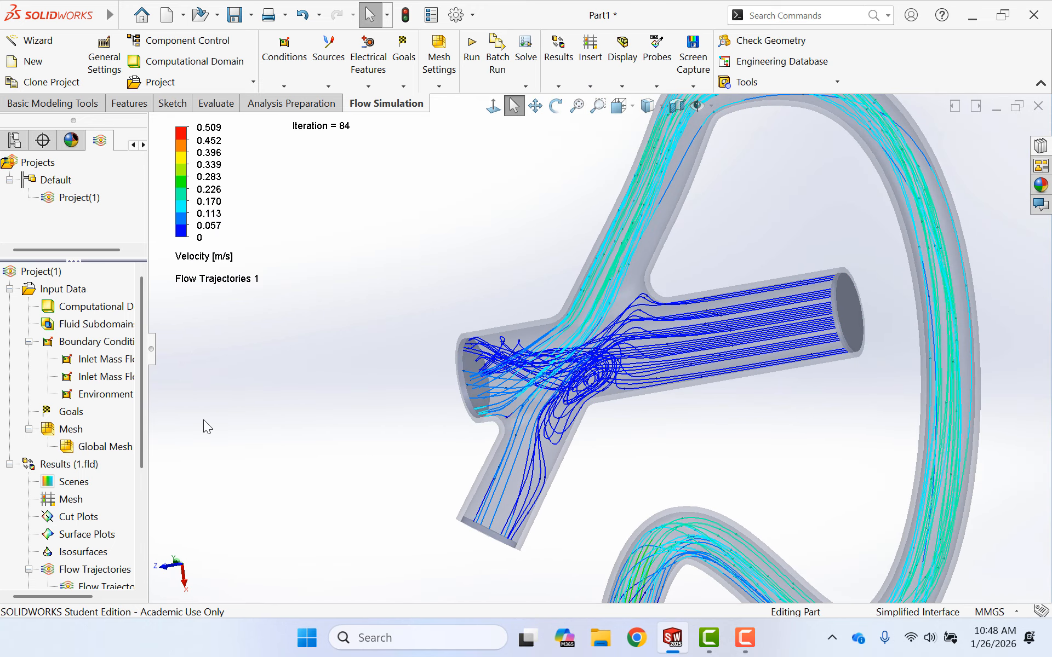
# - Hide the Flow Trajectories 1 plot in the results
pyautogui.click(105, 586)
pyautogui.rightClick(106, 586)
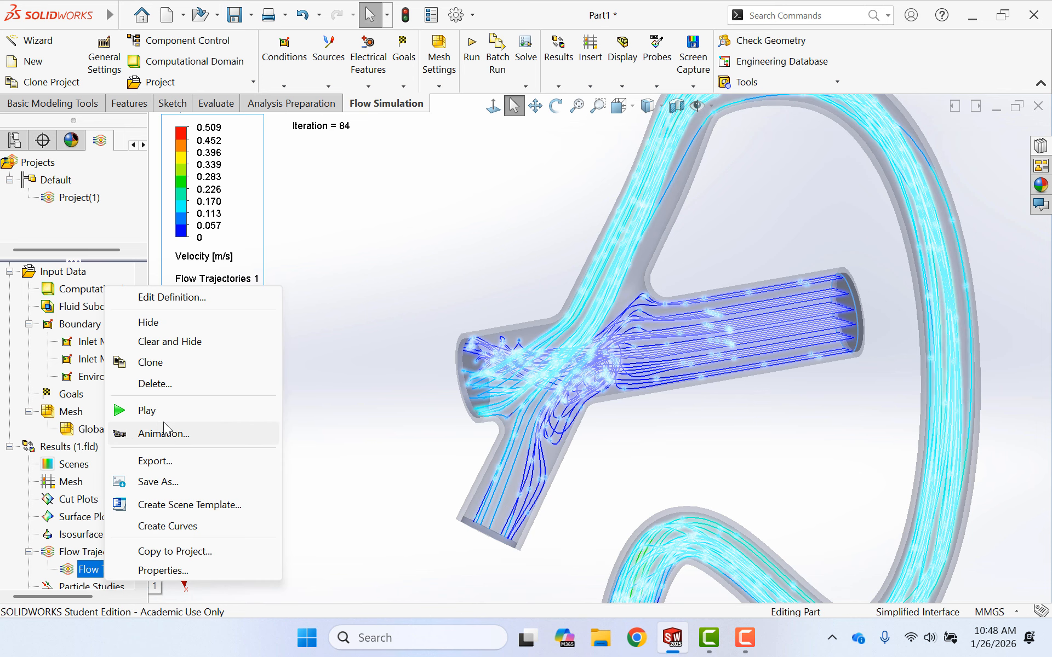
pyautogui.click(165, 323)
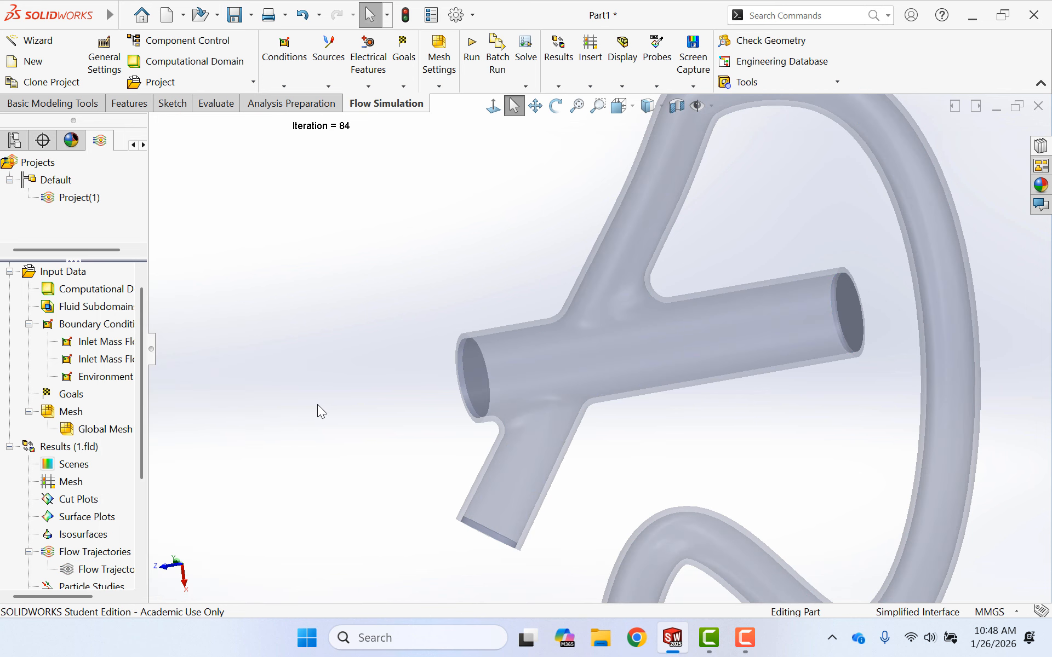
# - Start a new surface plot in the results, with individual face selection available
pyautogui.scroll(-3, 317, 404)
pyautogui.scroll(3, 317, 404)
pyautogui.scroll(2, 956, 408)
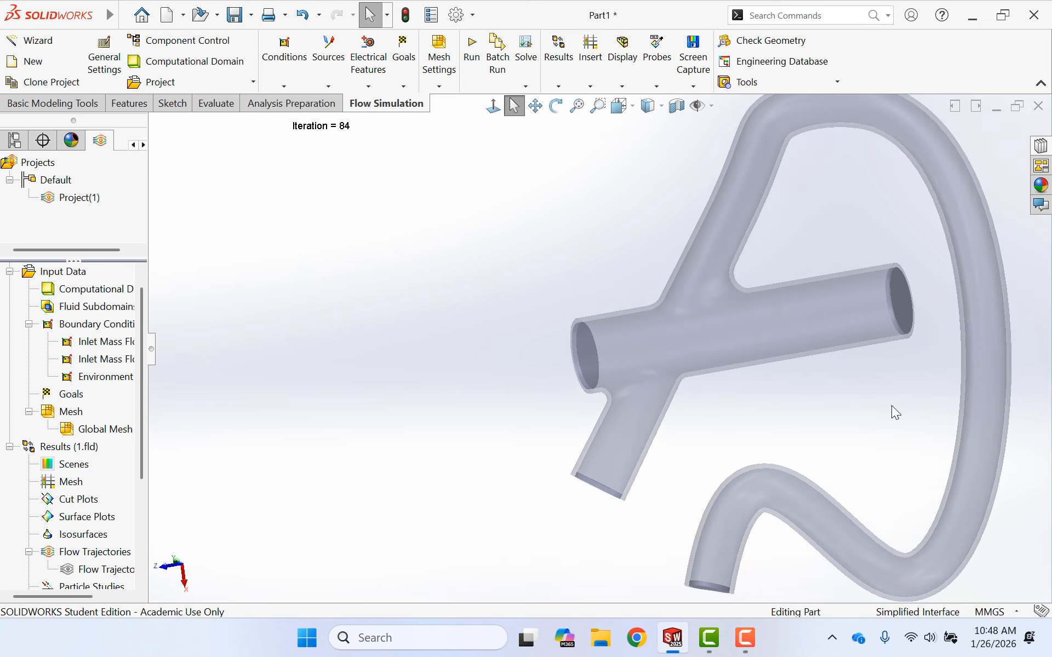
pyautogui.rightClick(73, 522)
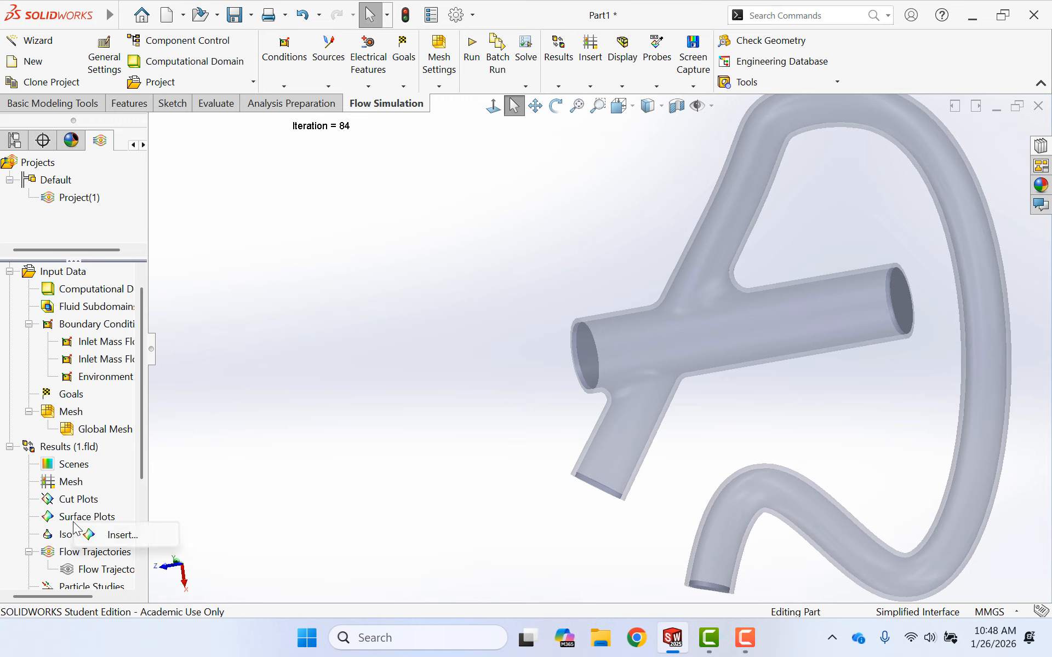
pyautogui.click(124, 531)
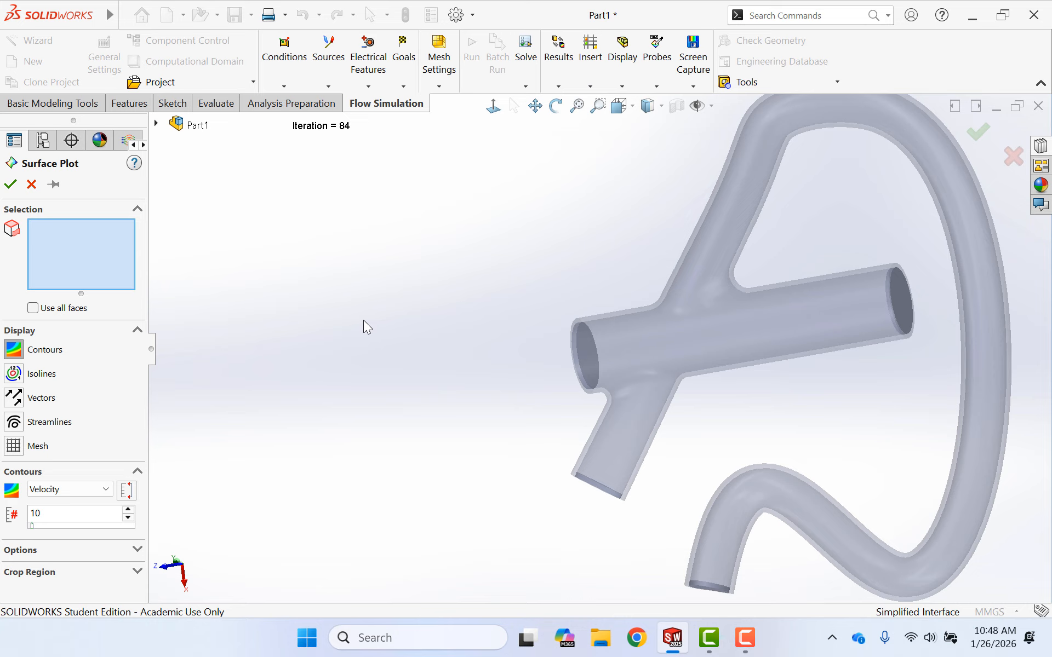
pyautogui.click(35, 309)
pyautogui.click(34, 309)
# - Select the straight tube face, the upper and lower branch faces and both junction fillet faces for the surface plot
pyautogui.click(784, 329)
pyautogui.moveTo(785, 386); pyautogui.dragTo(812, 304, button='middle')
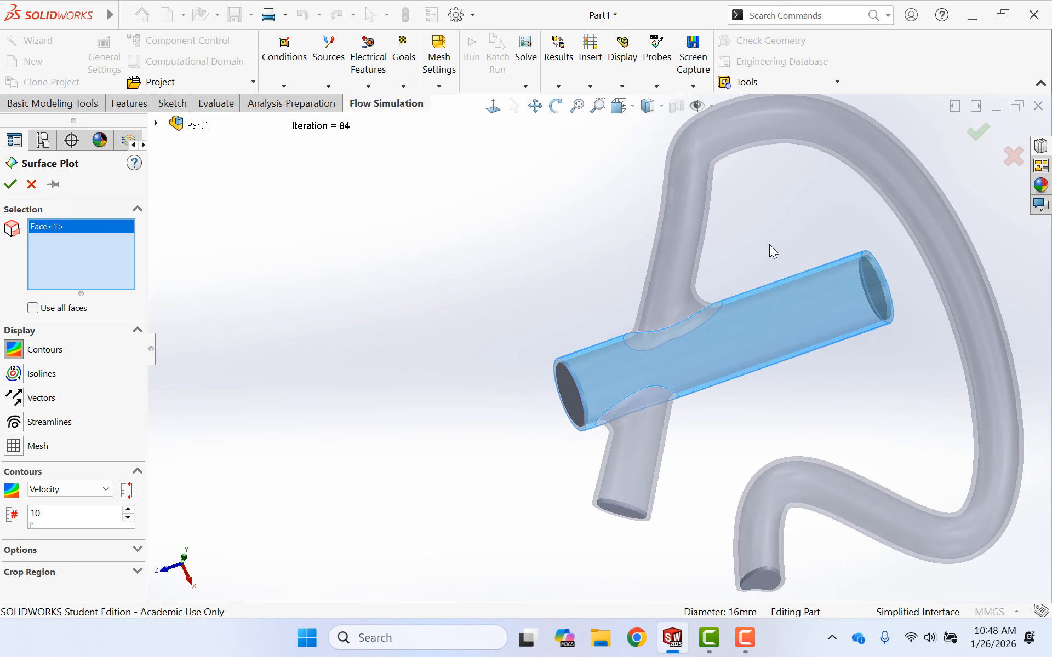
pyautogui.click(681, 249)
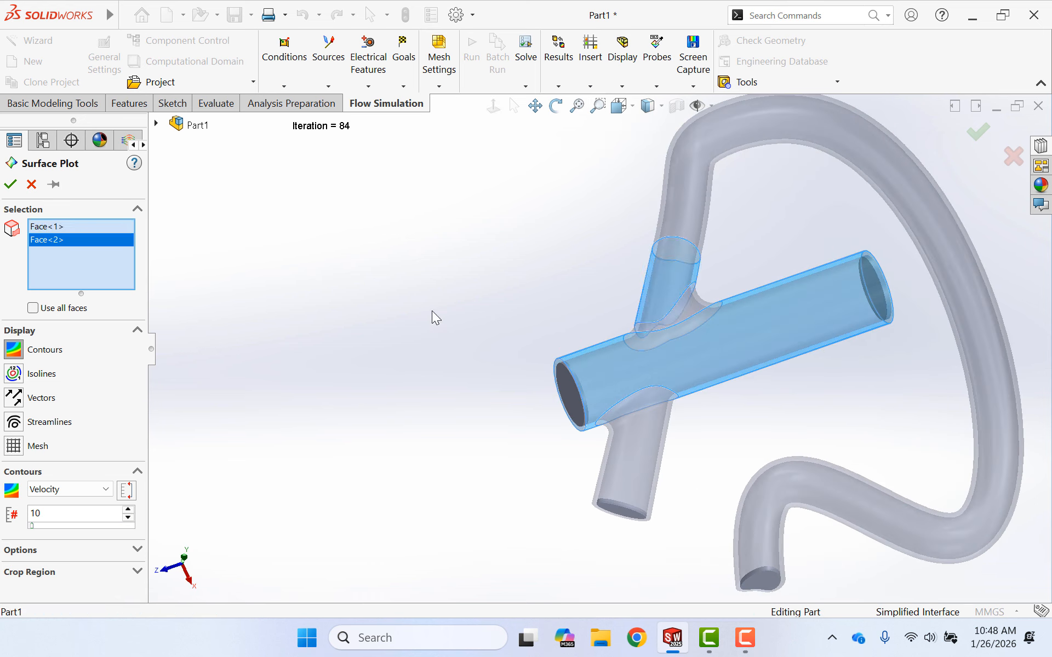
pyautogui.click(697, 303)
pyautogui.click(630, 422)
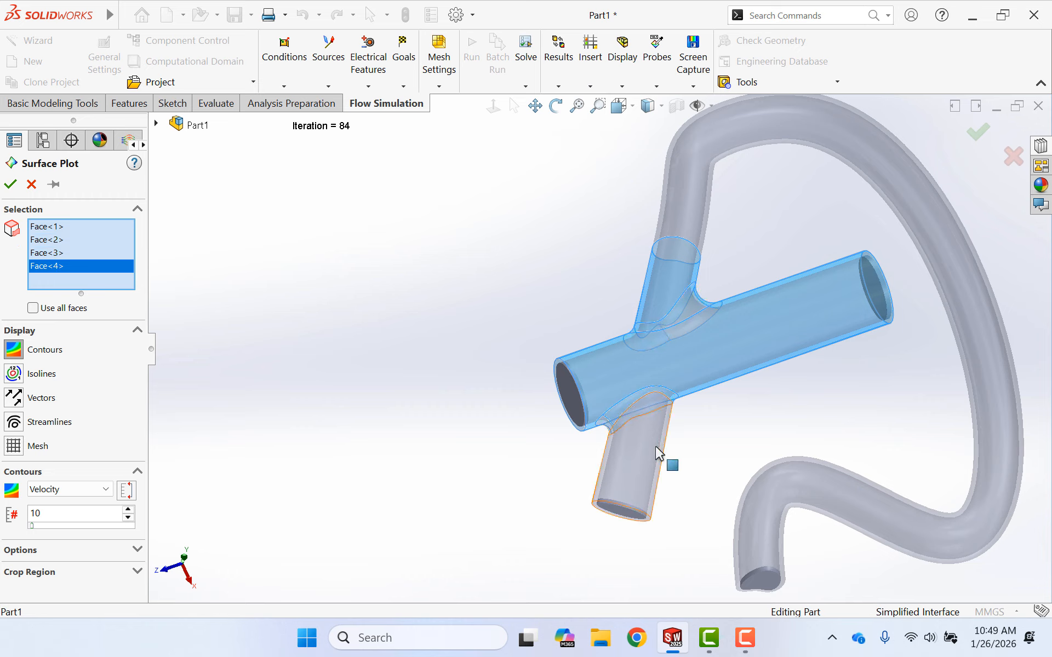
pyautogui.click(656, 456)
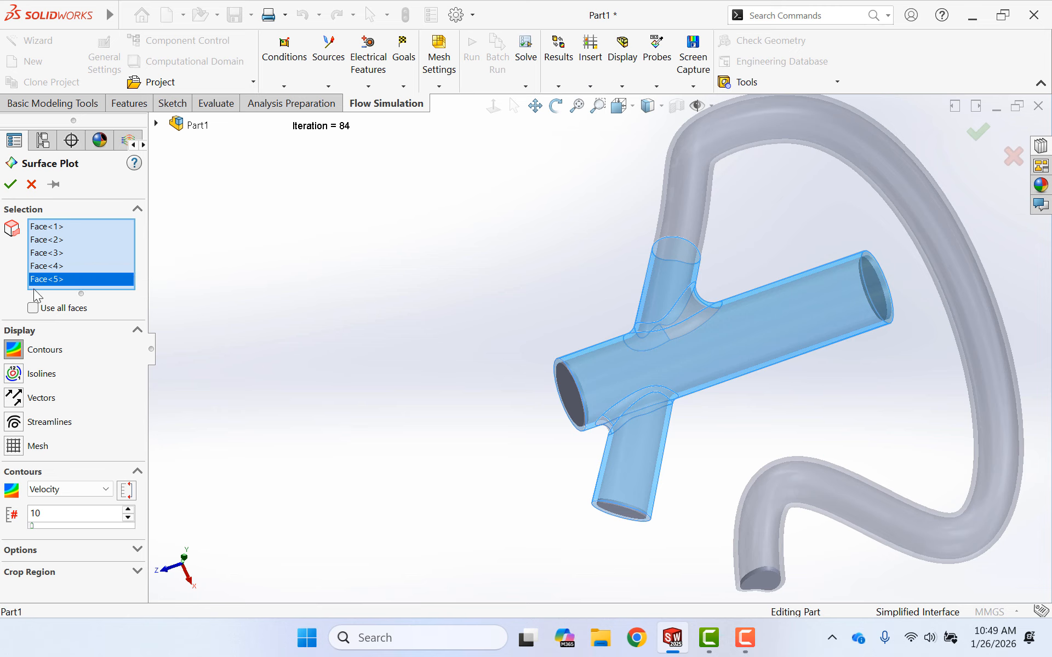
# - Apply the surface plot to all faces and create it with velocity contours at 10 levels
pyautogui.click(32, 308)
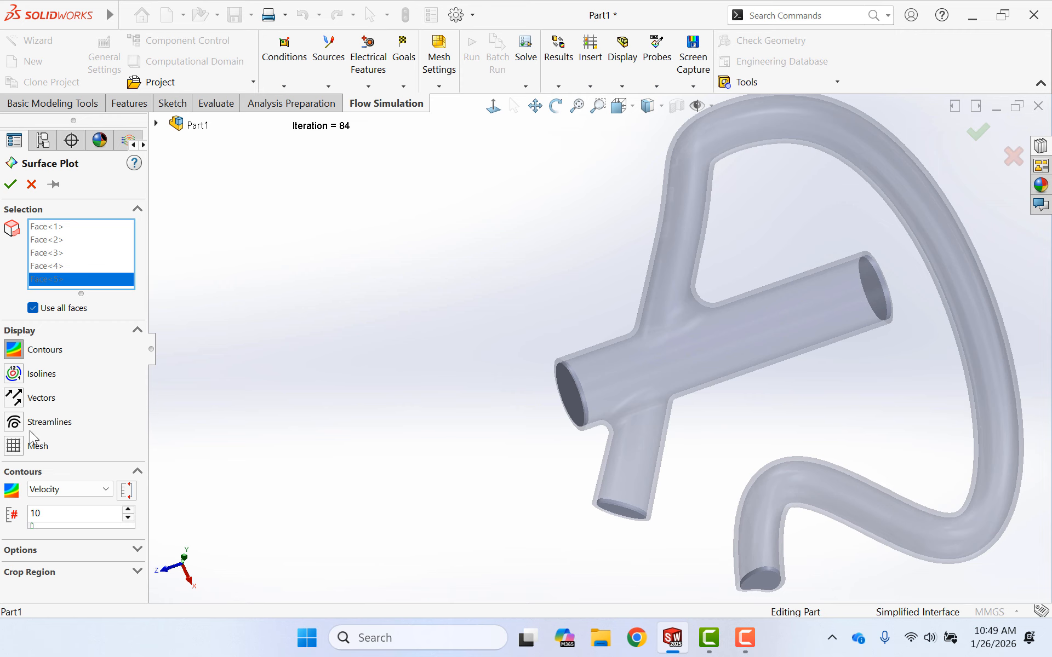
pyautogui.click(18, 353)
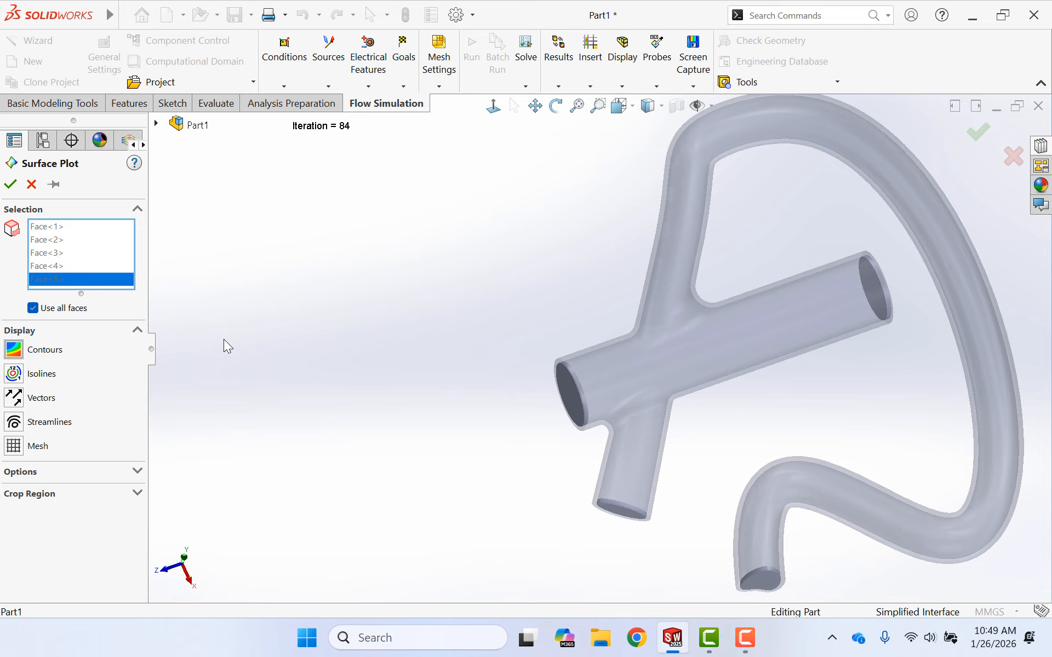
pyautogui.click(14, 353)
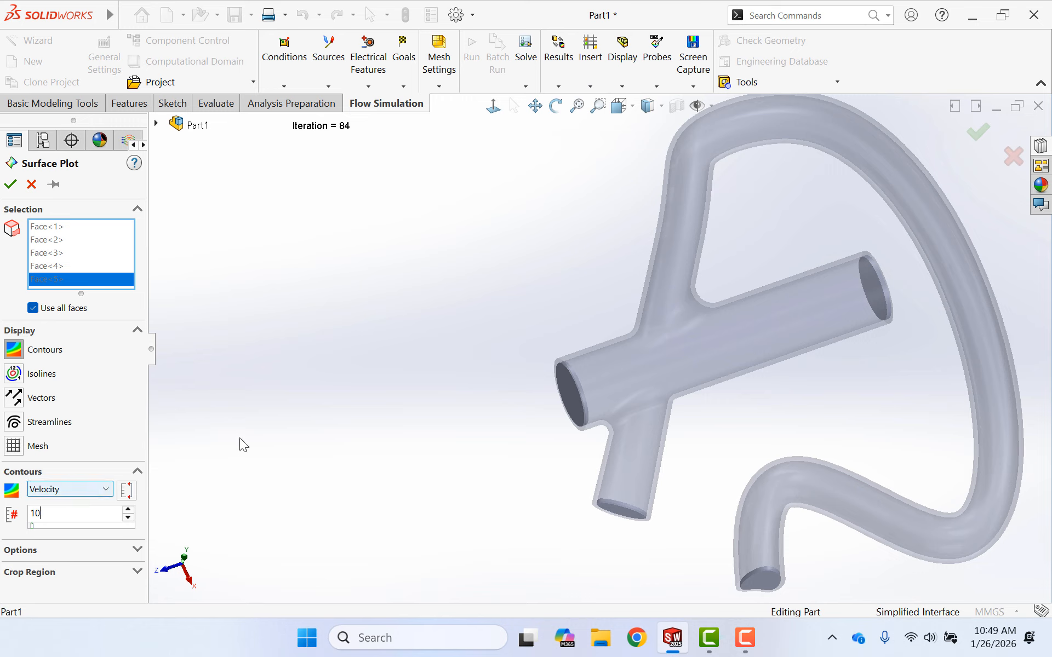
pyautogui.click(9, 184)
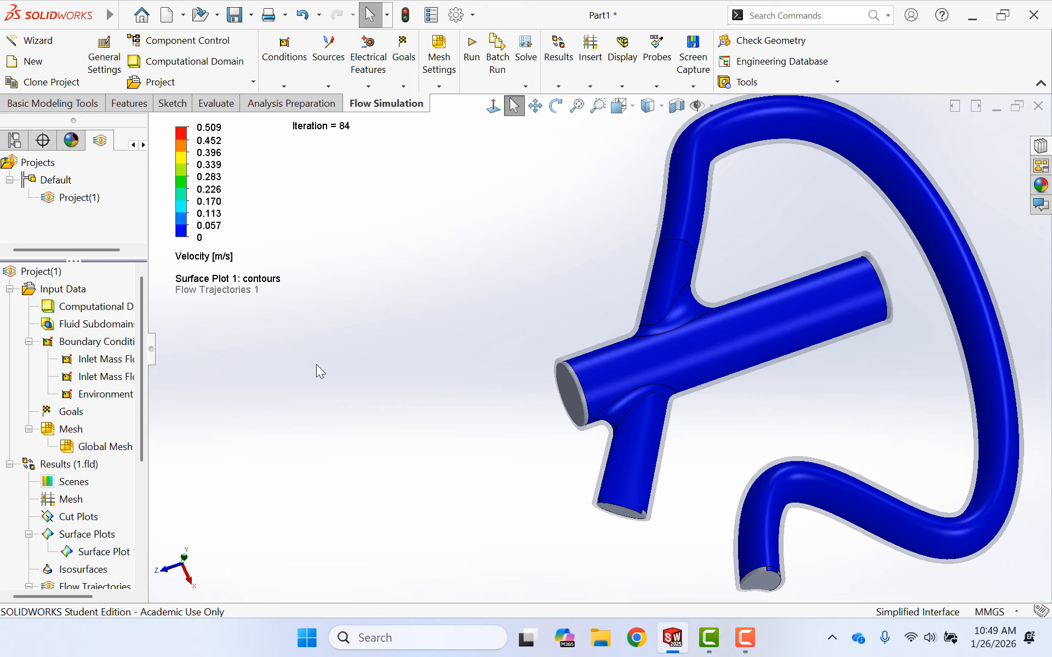
# - Change Surface Plot 1 to show pressure contours with 25 levels
pyautogui.rightClick(85, 554)
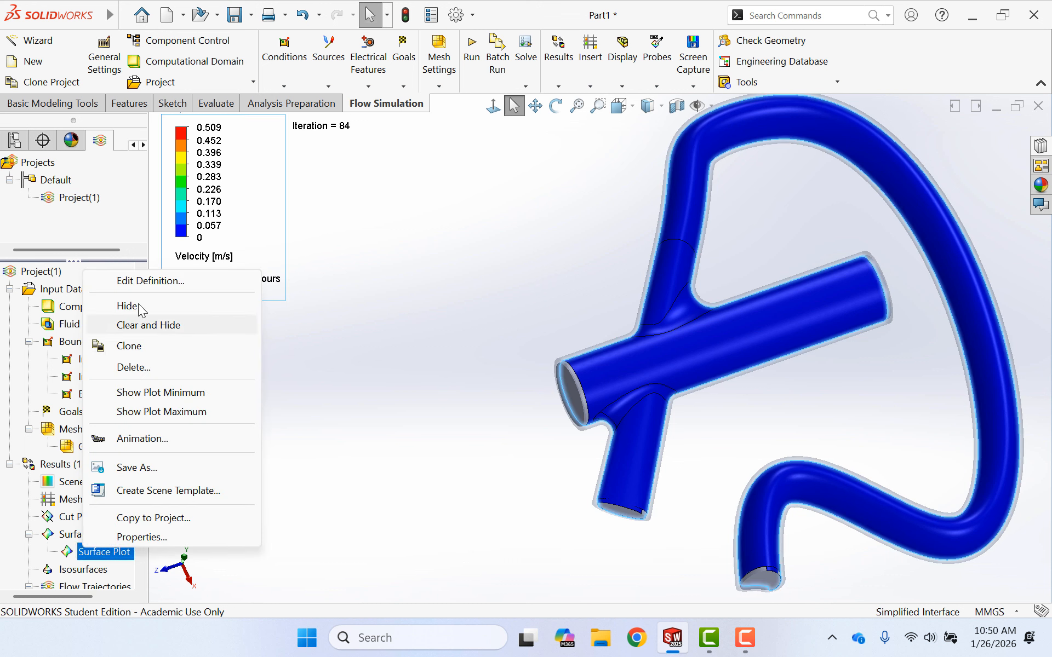
pyautogui.click(155, 282)
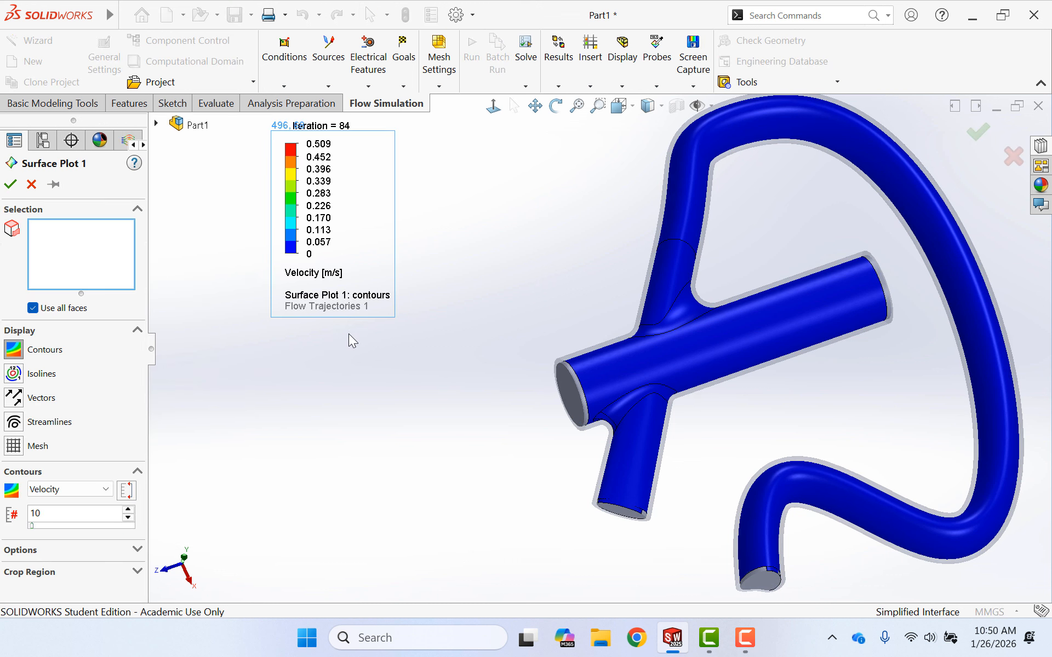
pyautogui.click(81, 491)
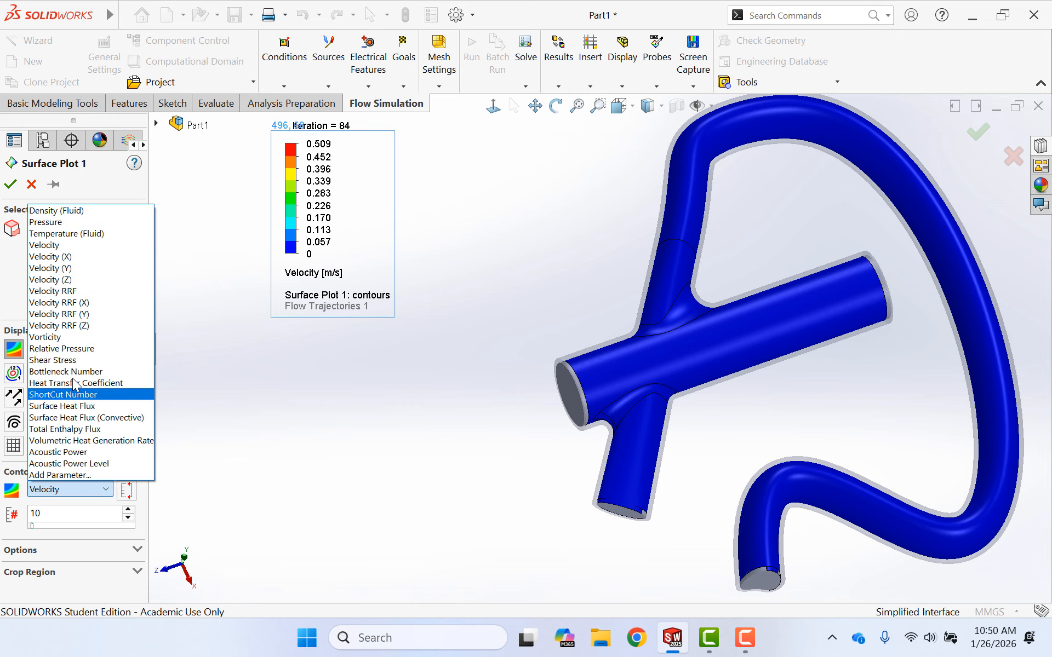
pyautogui.click(55, 221)
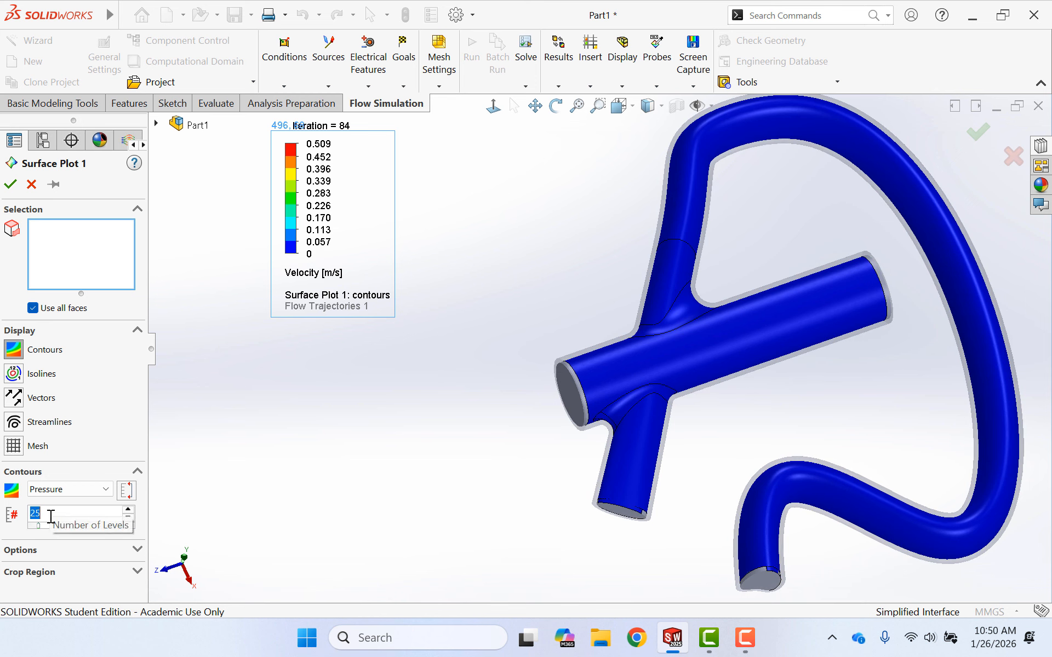
pyautogui.click(10, 185)
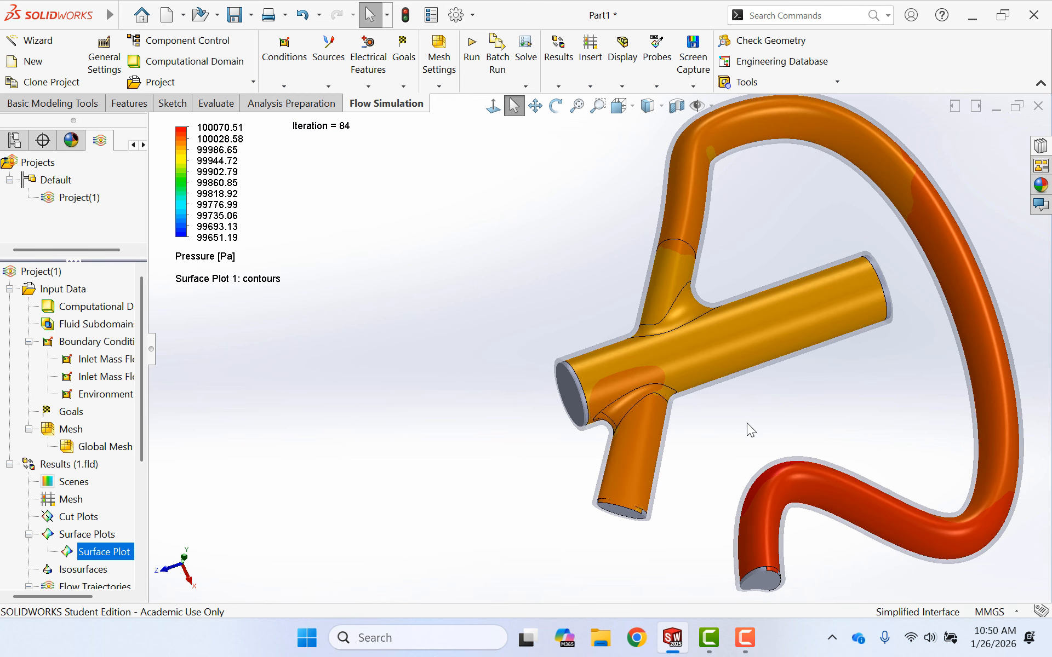
# - Set the minimum of the pressure colour scale to 99900 Pa
pyautogui.moveTo(739, 523); pyautogui.dragTo(438, 263, button='middle')
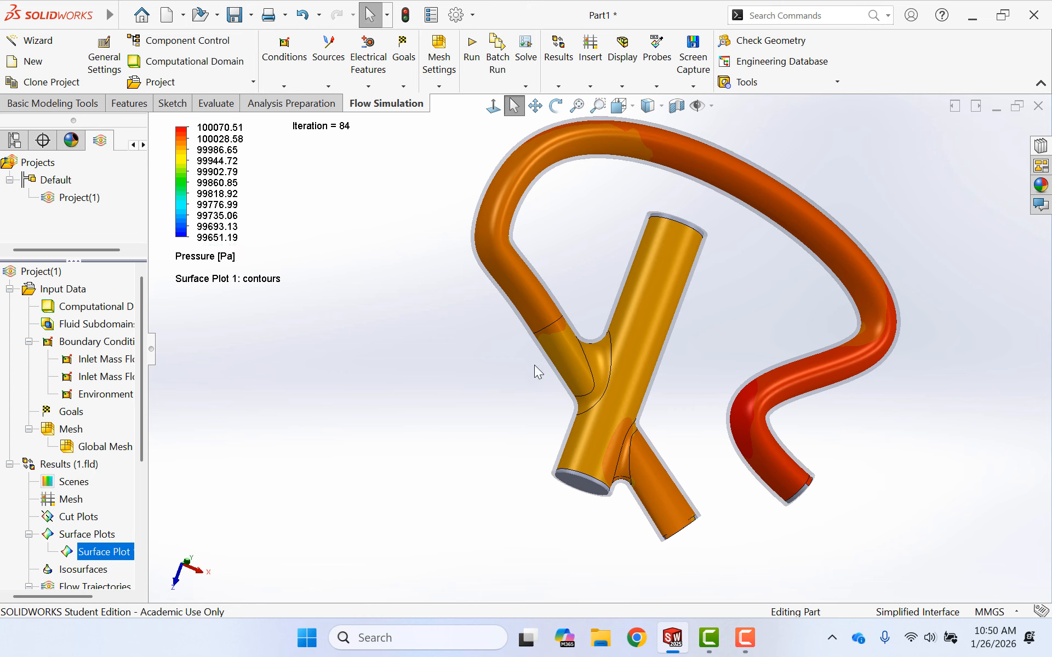
pyautogui.scroll(-5, 730, 525)
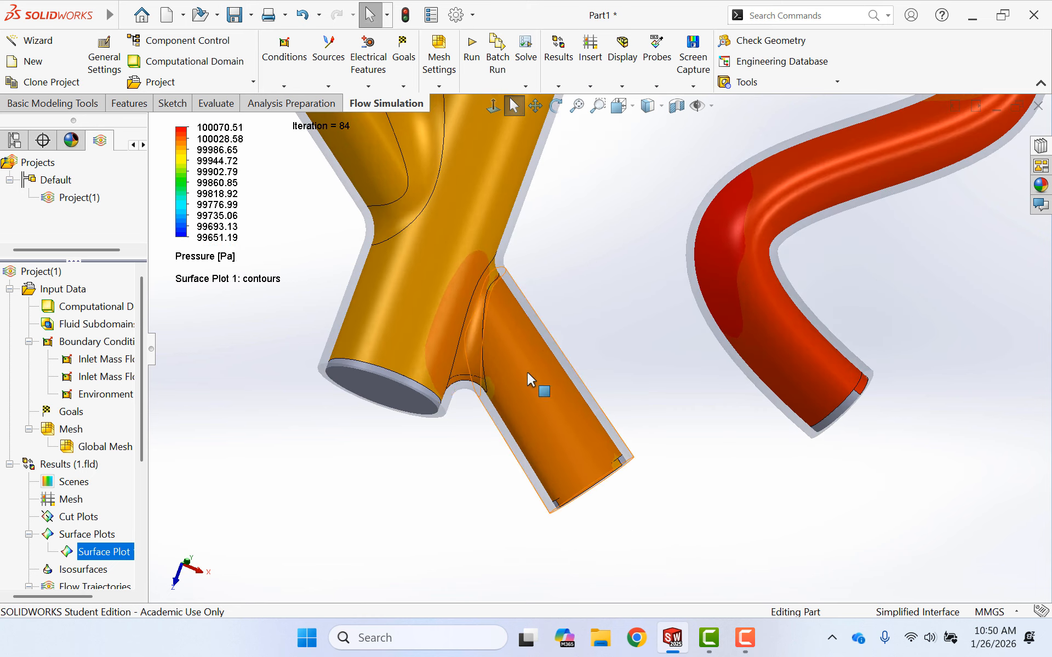
pyautogui.scroll(5, 535, 336)
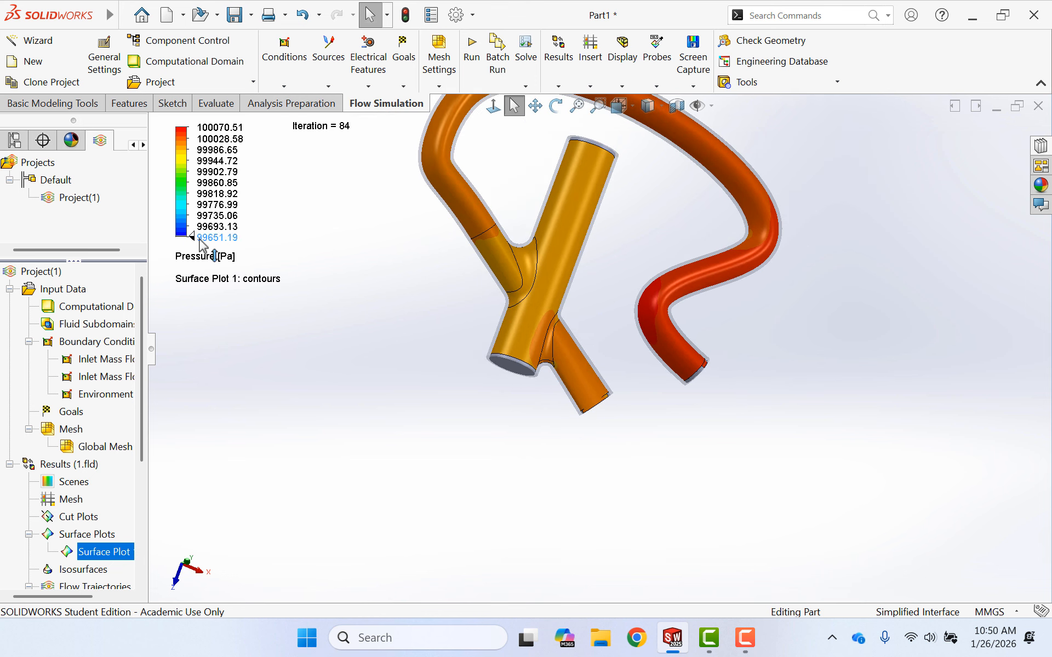
pyautogui.scroll(-3, 564, 248)
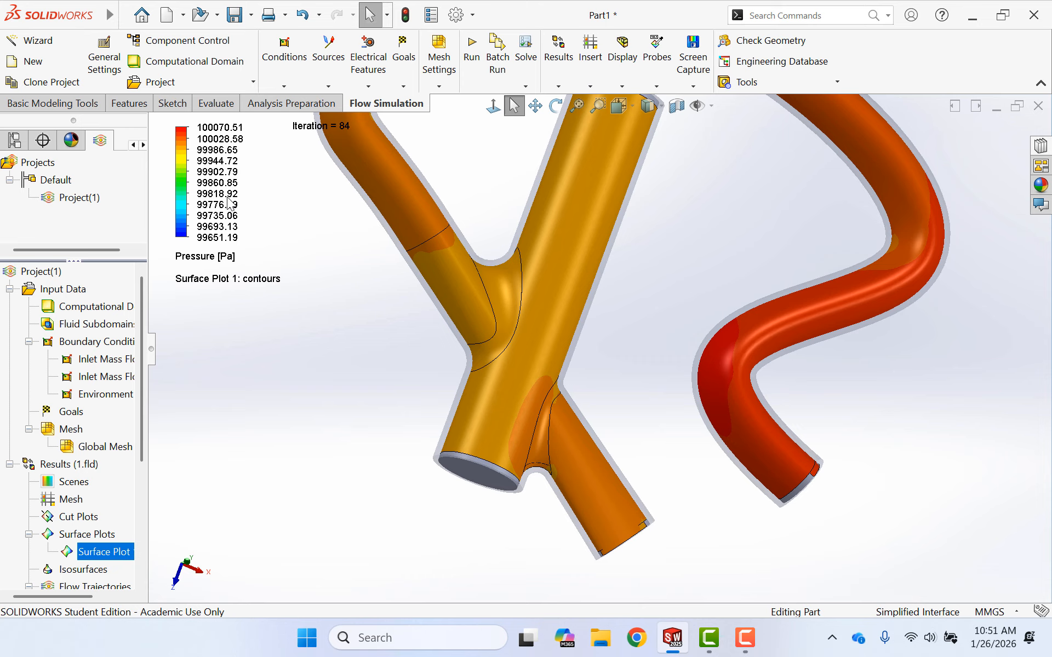
pyautogui.click(220, 238)
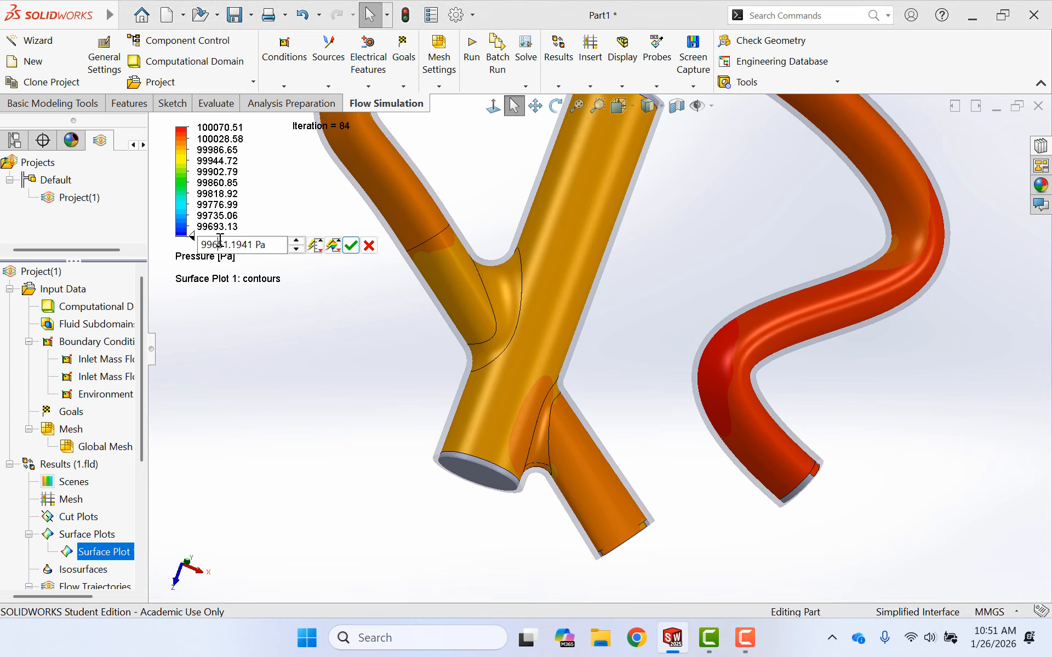
pyautogui.write('99900')
pyautogui.press('Return')
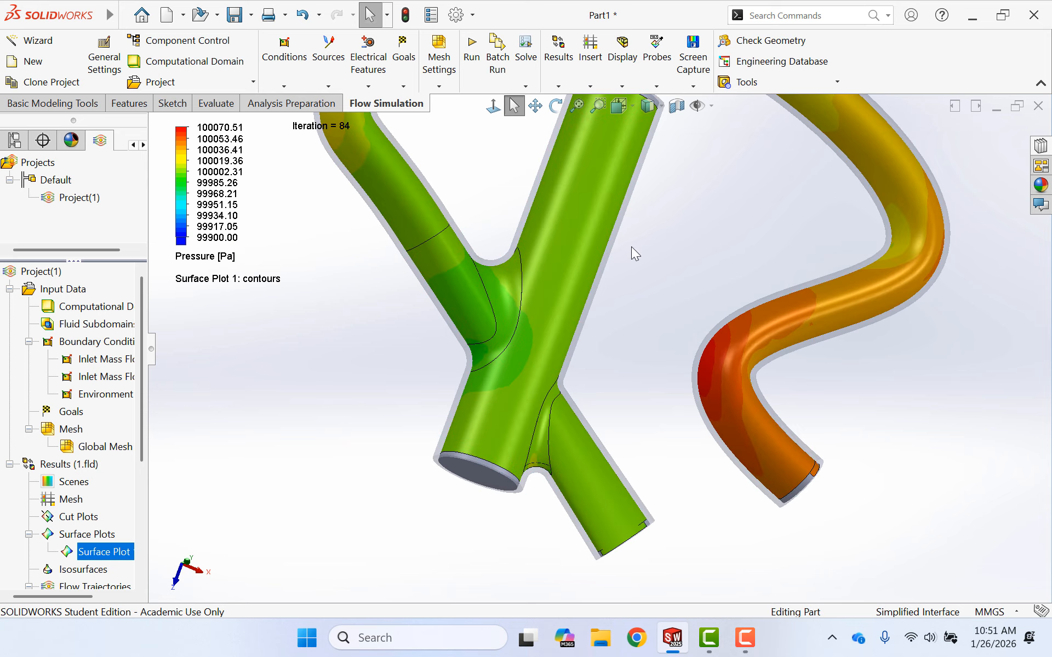
# - Raise the pressure colour scale's minimum to 99970 Pa
pyautogui.scroll(-2, 798, 240)
pyautogui.scroll(4, 755, 245)
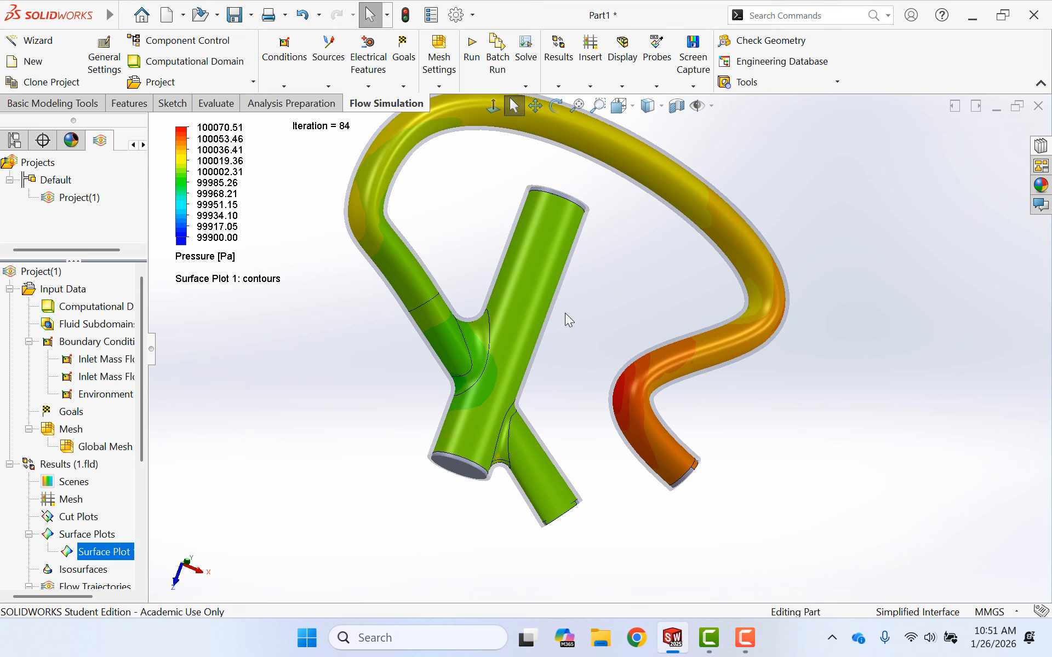
pyautogui.moveTo(585, 317); pyautogui.dragTo(568, 256, button='middle')
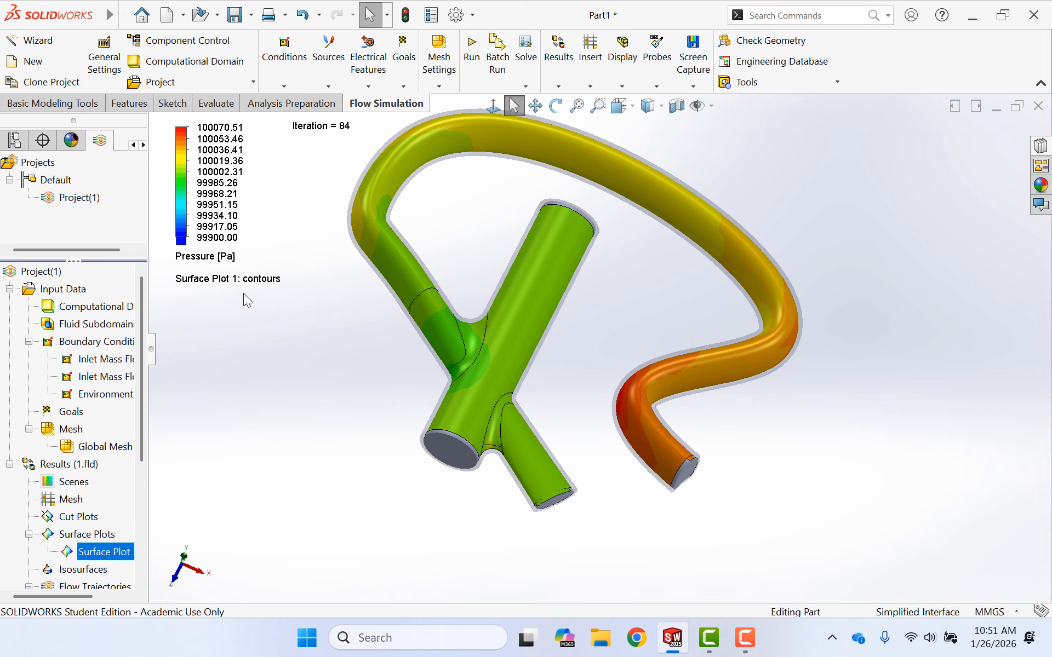
pyautogui.click(217, 237)
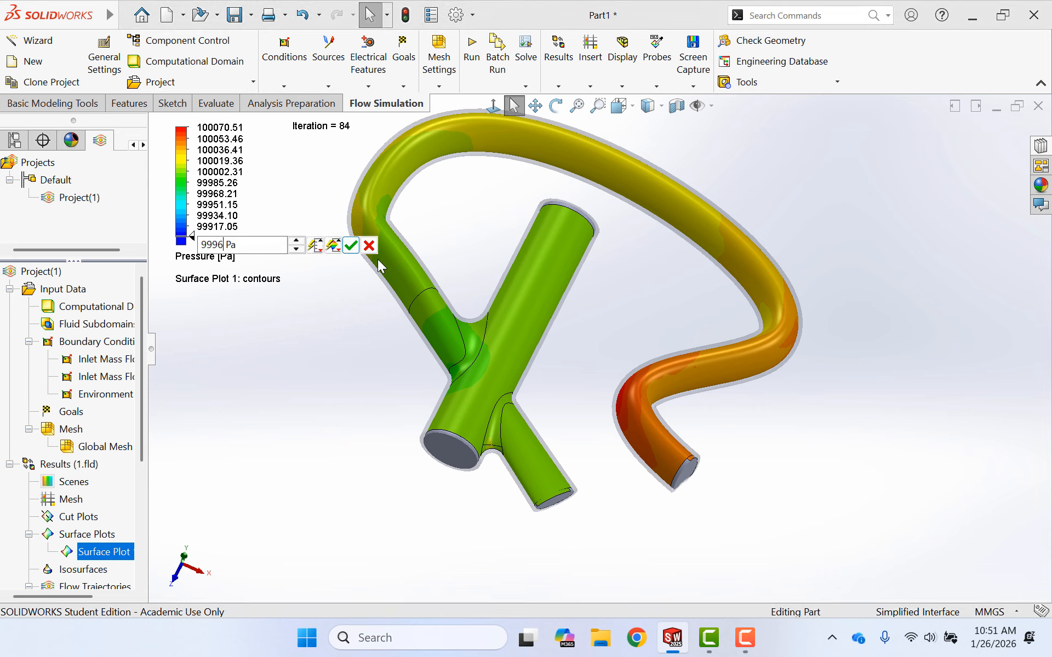
pyautogui.click(351, 245)
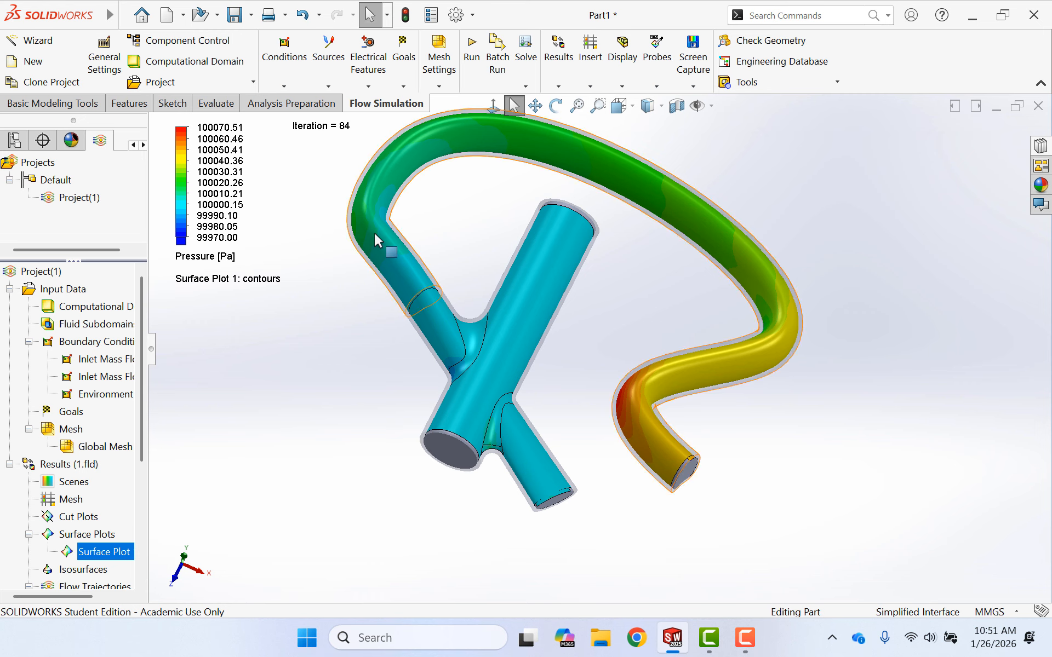
# - Change the contour parameter of Surface Plot 1 to Shear Stress
pyautogui.moveTo(629, 272); pyautogui.dragTo(620, 341, button='middle')
pyautogui.press('Escape')
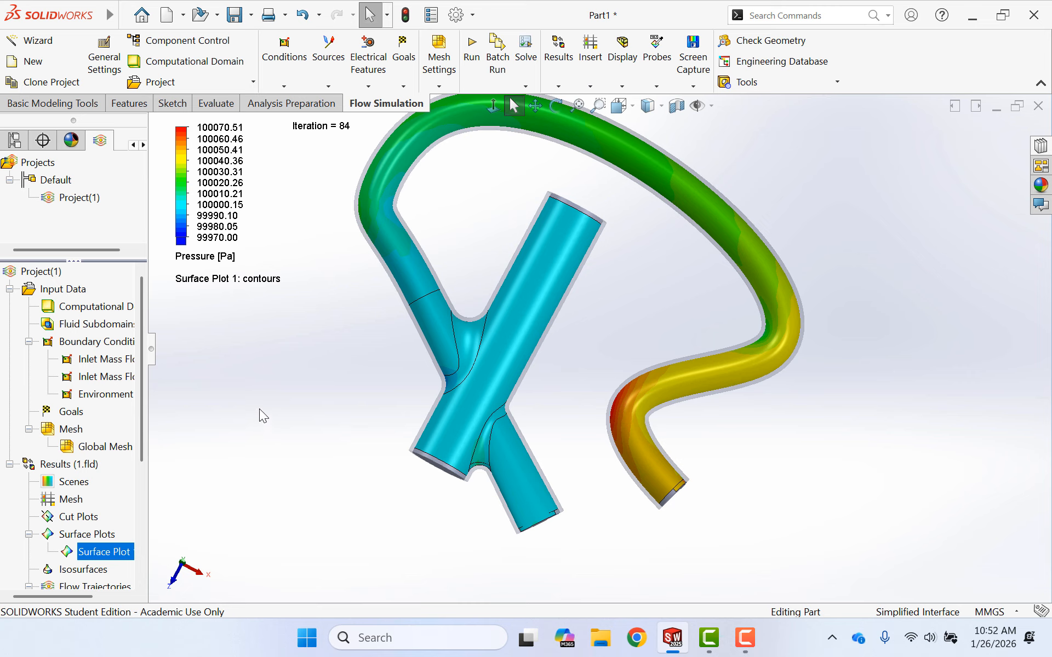
pyautogui.rightClick(102, 553)
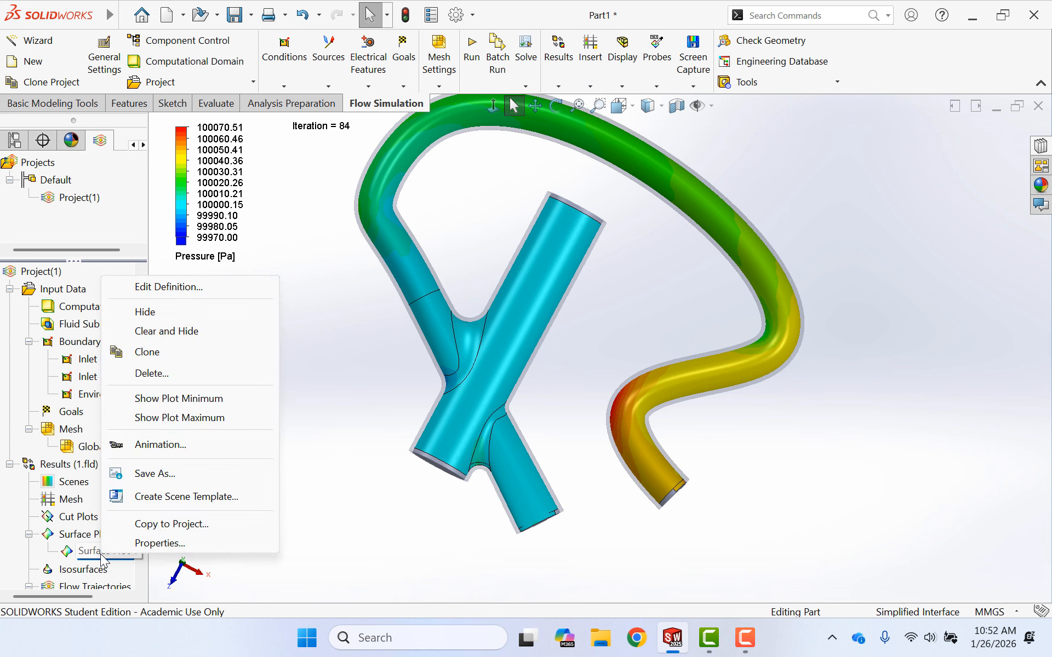
pyautogui.click(180, 293)
pyautogui.click(90, 489)
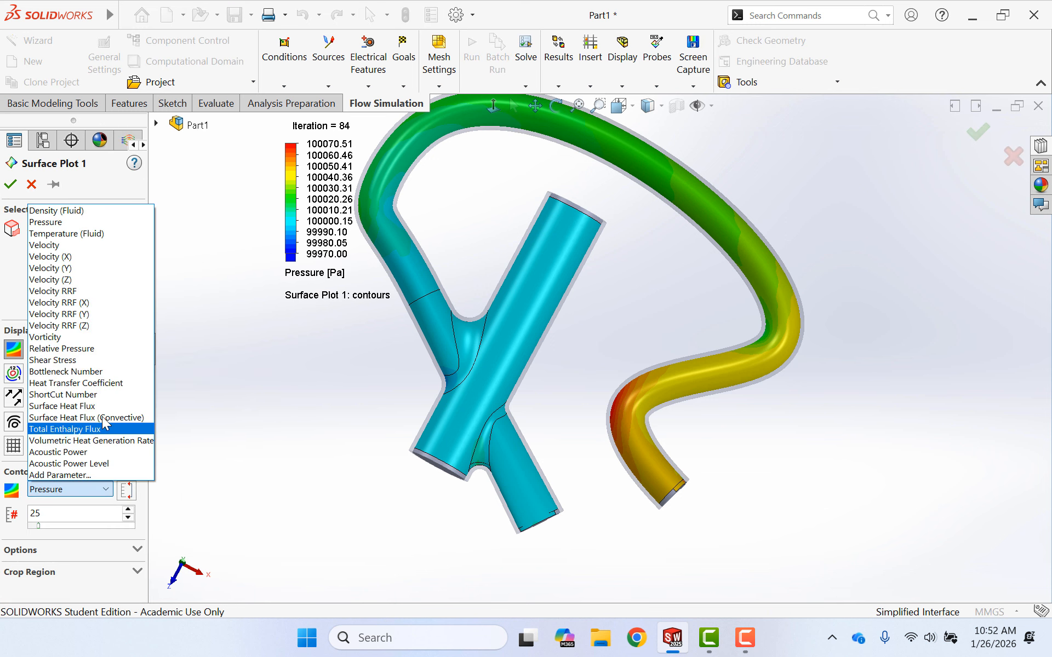
pyautogui.click(79, 361)
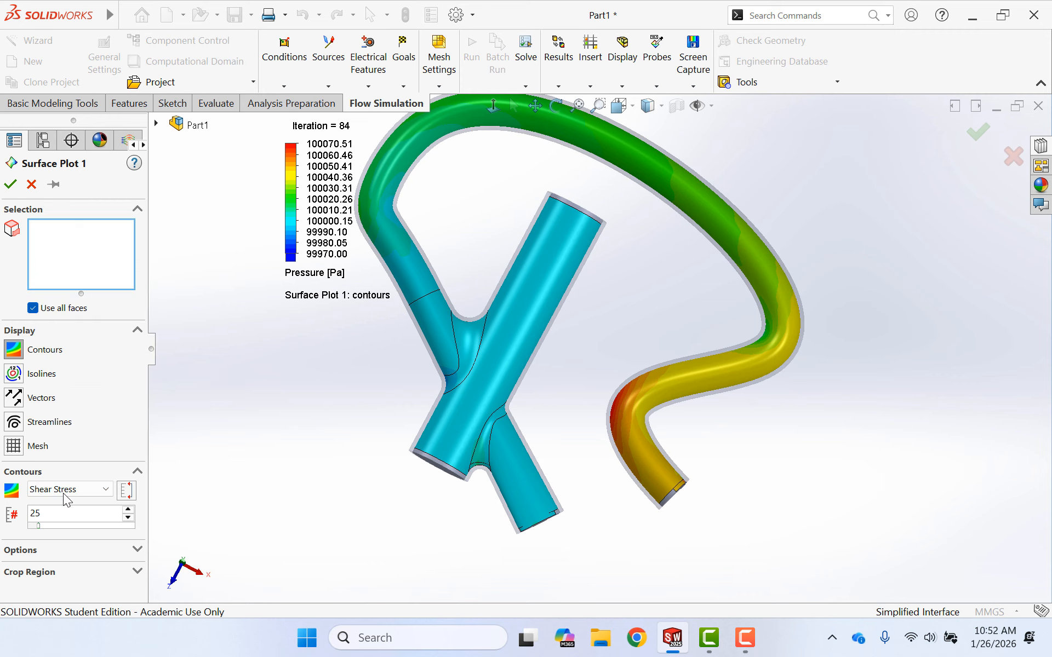
pyautogui.click(12, 185)
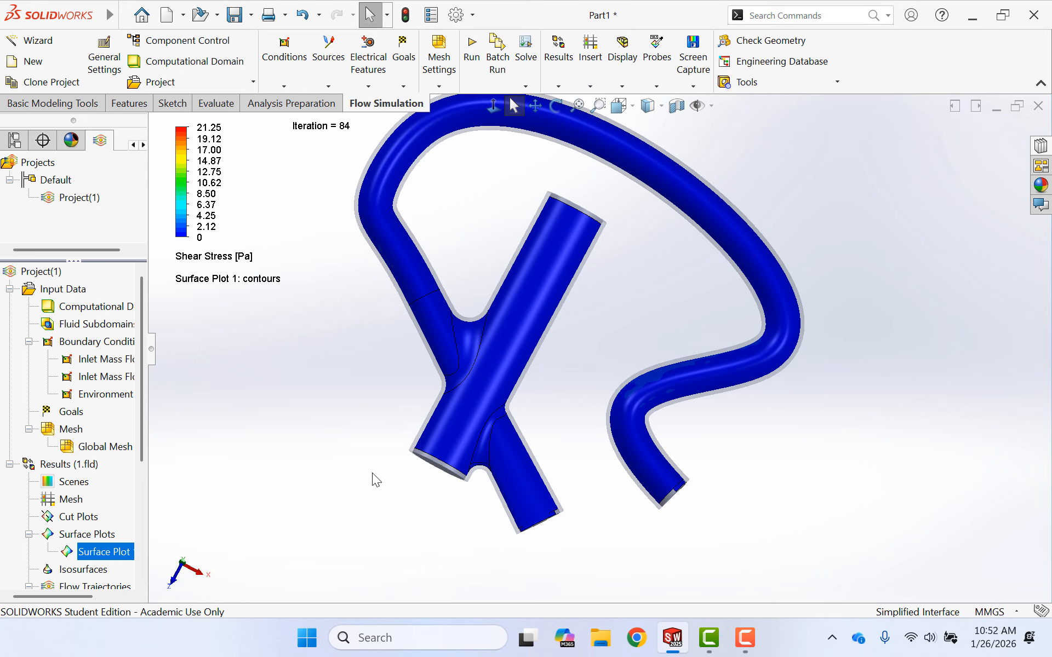
# - Set the maximum of the shear stress colour scale to 2 Pa
pyautogui.moveTo(375, 475); pyautogui.dragTo(398, 493, button='middle')
pyautogui.press('Escape')
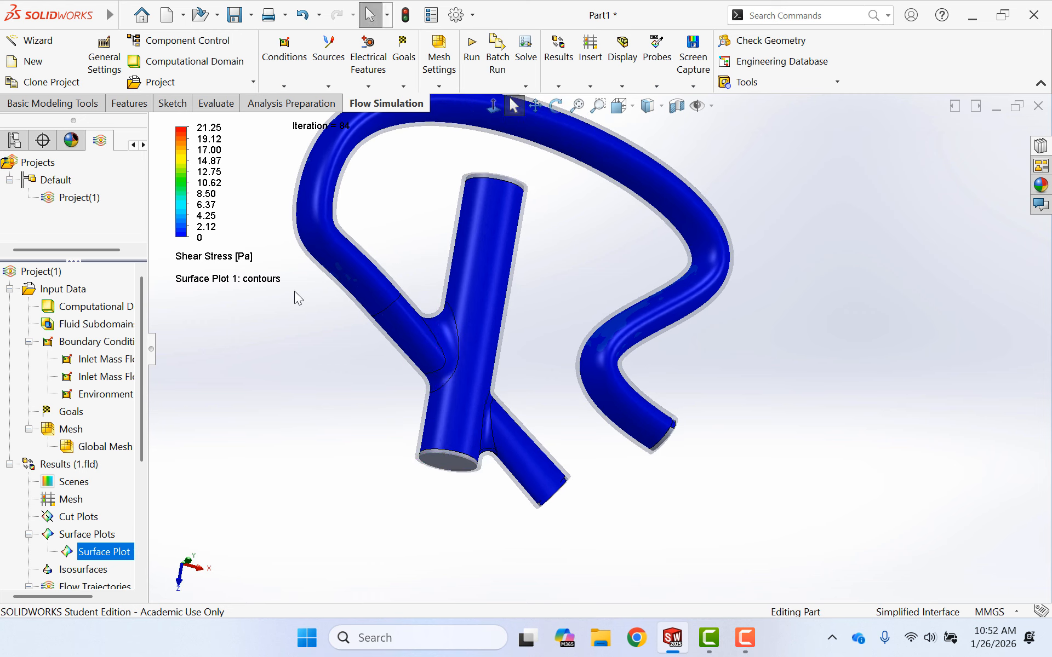
pyautogui.click(213, 129)
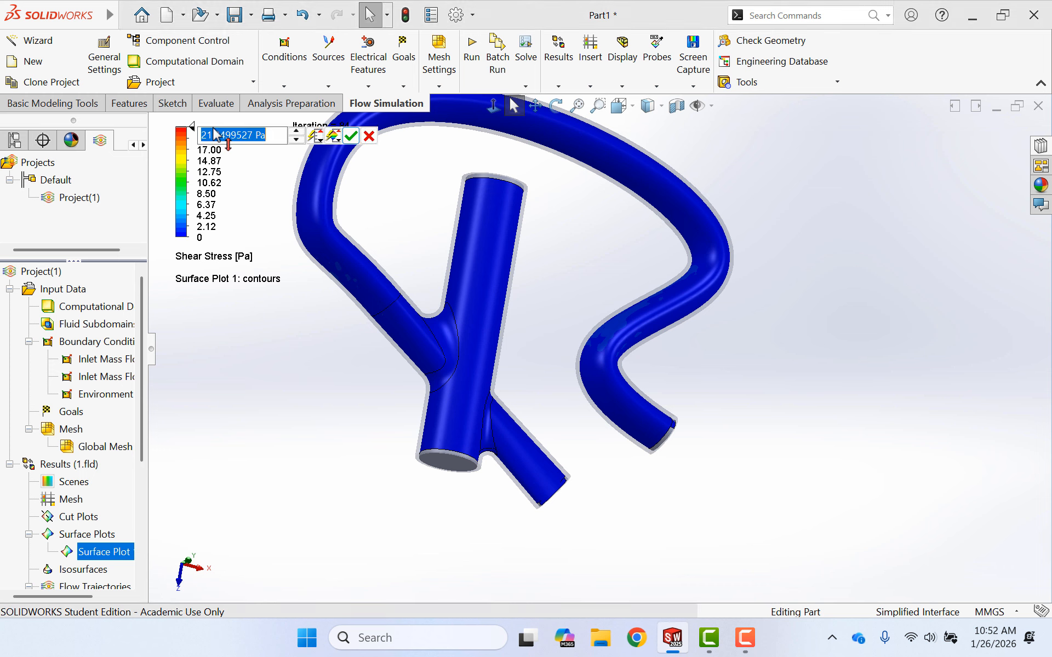
pyautogui.write('2')
pyautogui.press('Return')
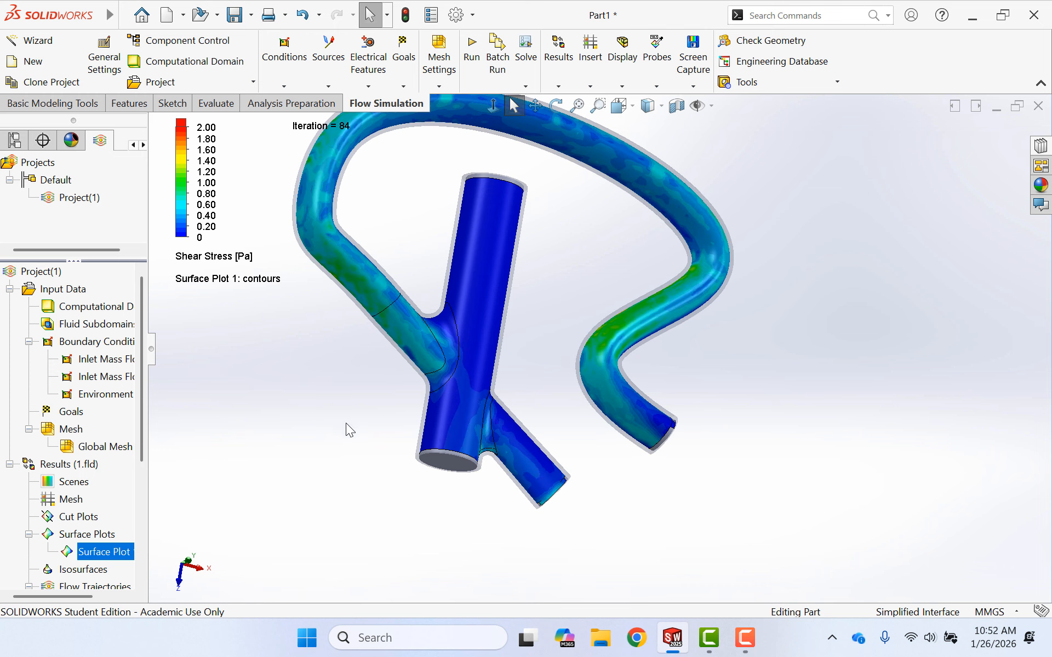
# - Lower the shear stress colour scale's maximum to 1 Pa
pyautogui.moveTo(563, 345); pyautogui.dragTo(316, 275, button='middle')
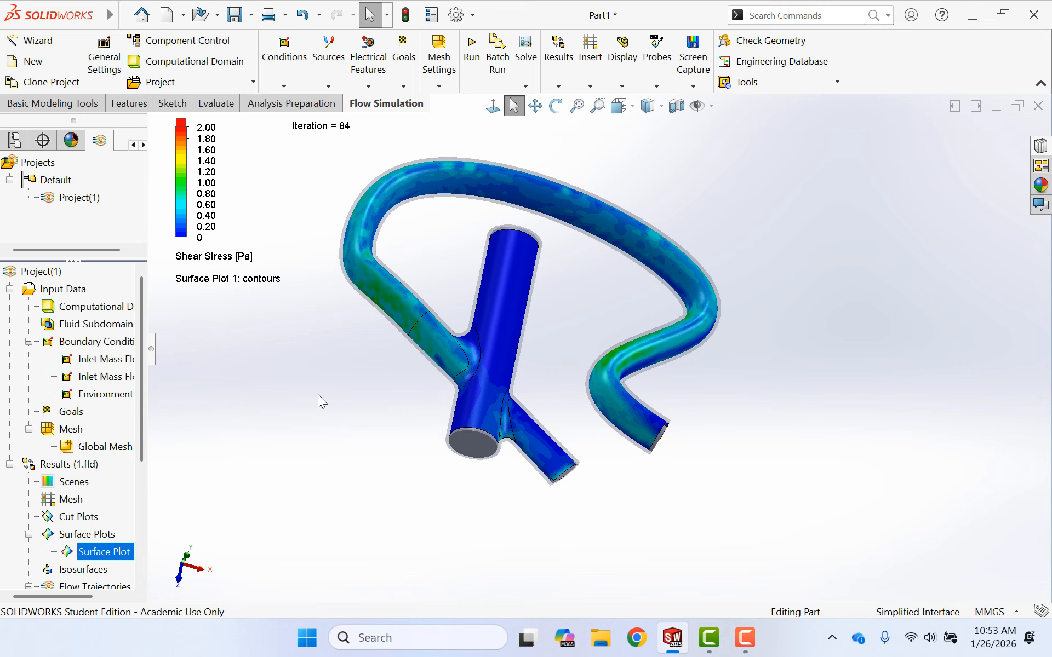
pyautogui.click(207, 129)
pyautogui.write('1')
pyautogui.press('Return')
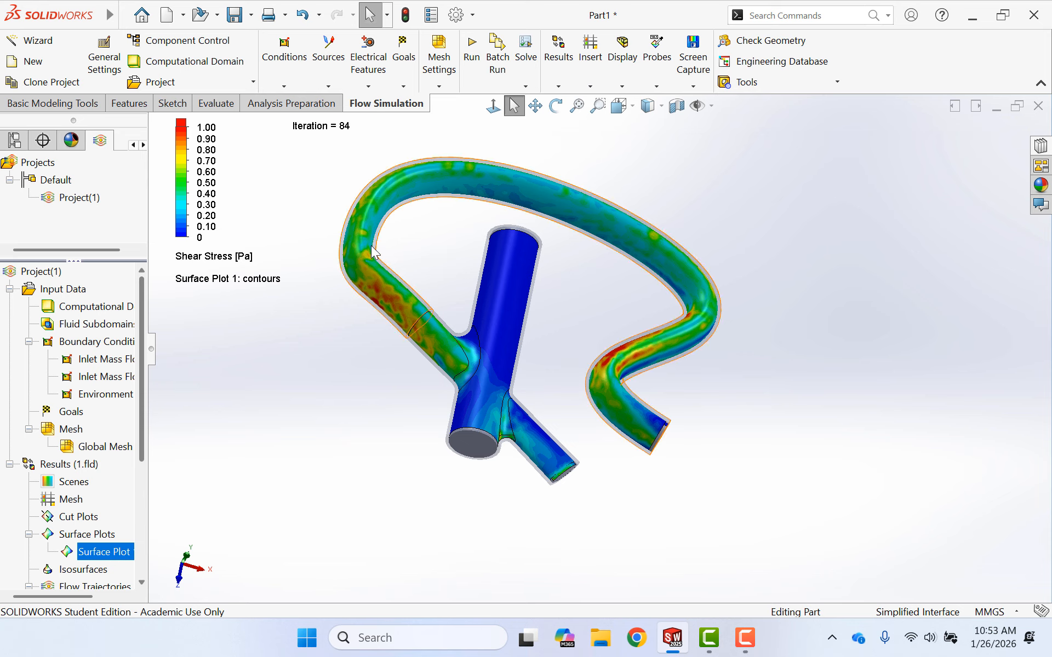
# - Set the minimum of the shear stress colour scale to 0.5 Pa
pyautogui.scroll(-5, 546, 344)
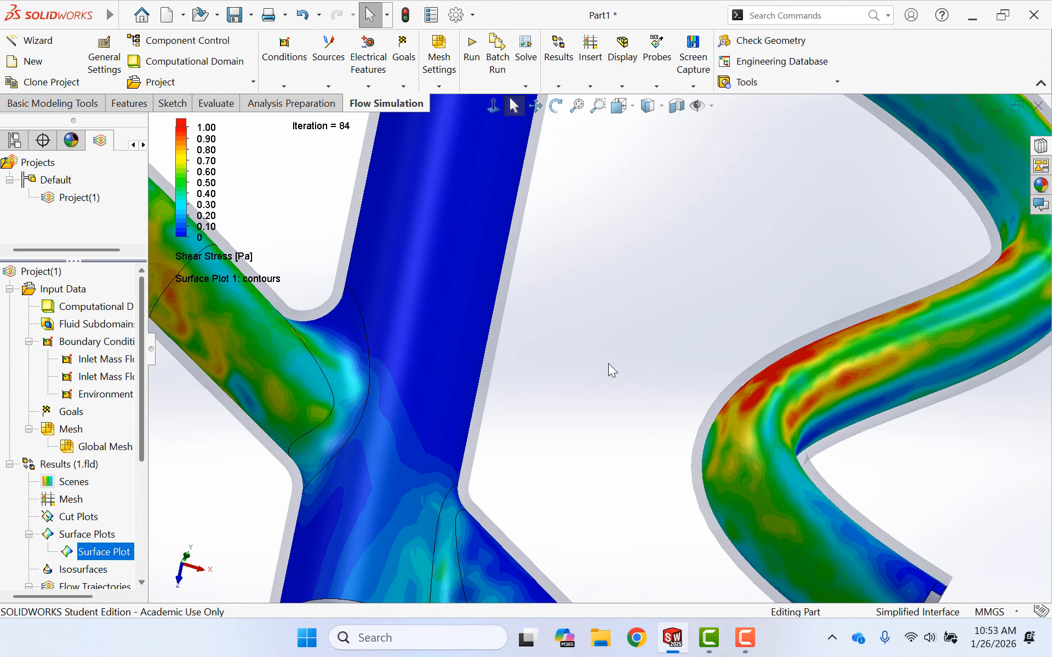
pyautogui.scroll(-2, 691, 369)
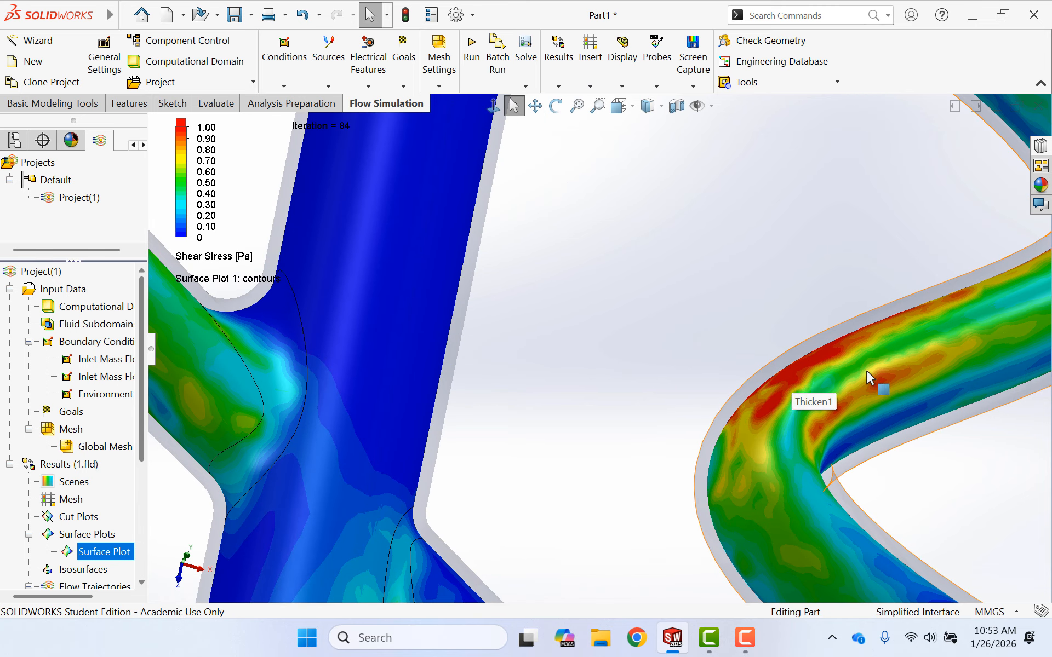
pyautogui.scroll(5, 425, 357)
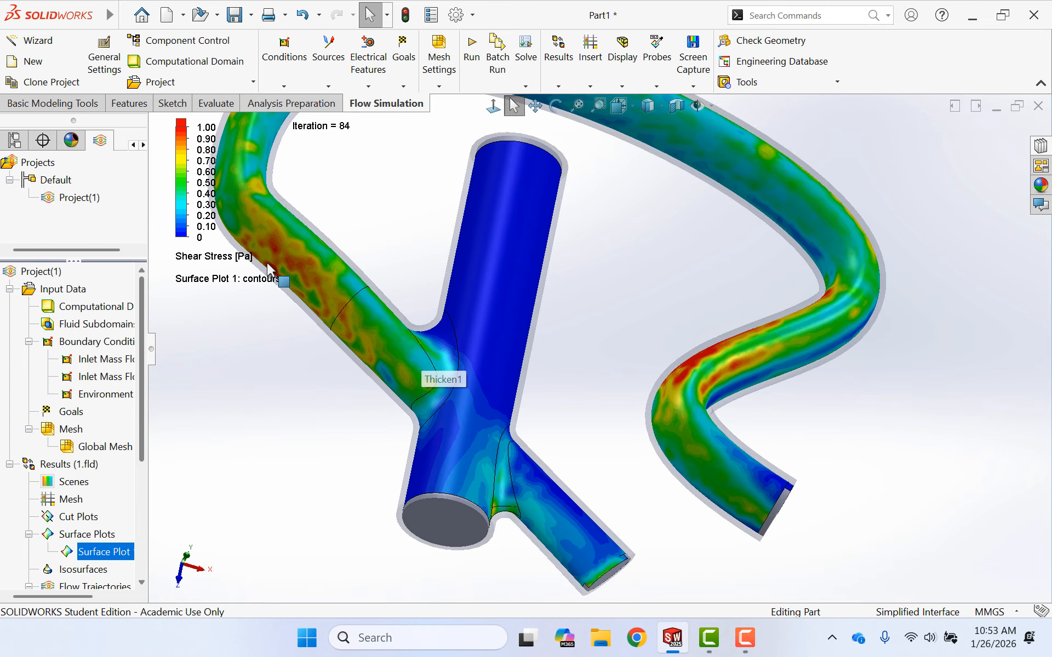
pyautogui.scroll(2, 361, 225)
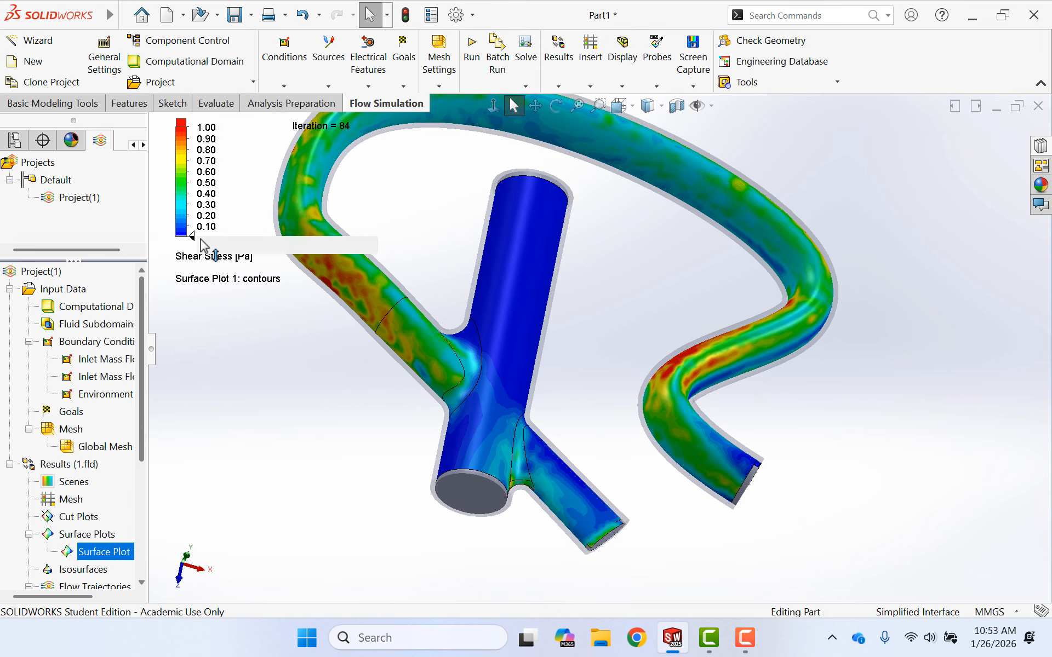
pyautogui.click(204, 247)
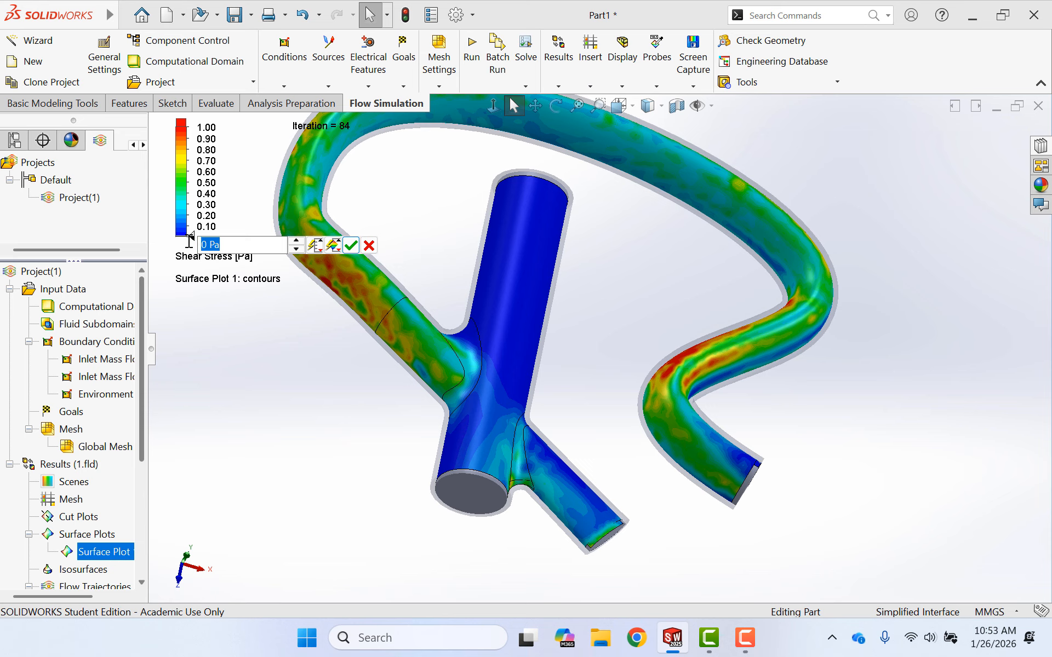
pyautogui.write('0.5')
pyautogui.press('Return')
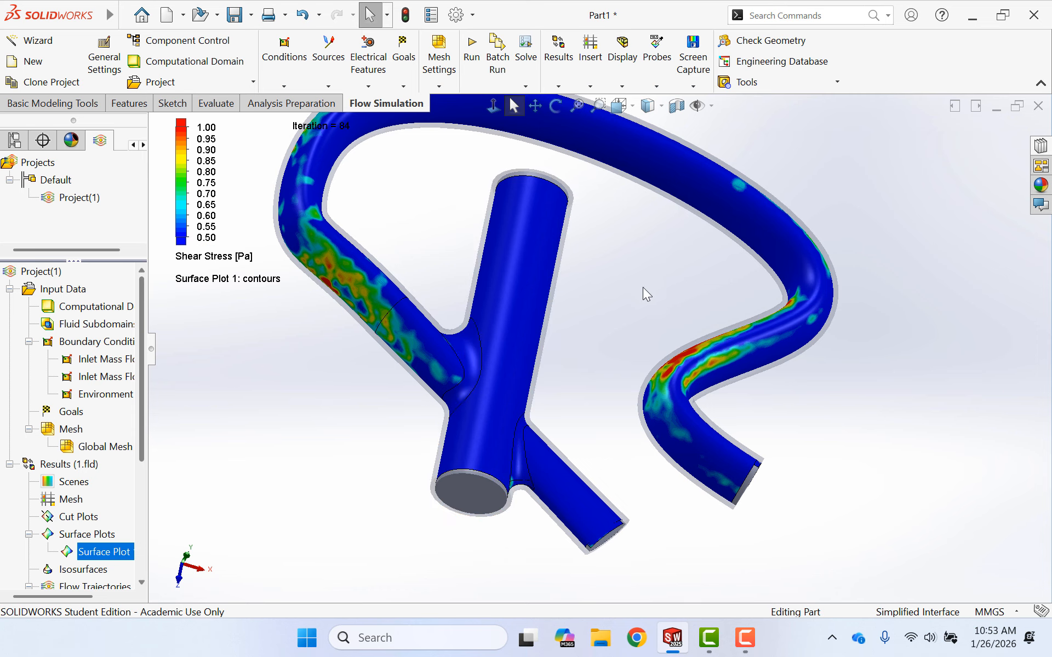
# - Insert a new Surface Parameters result for the flow simulation project
pyautogui.scroll(-5, 665, 344)
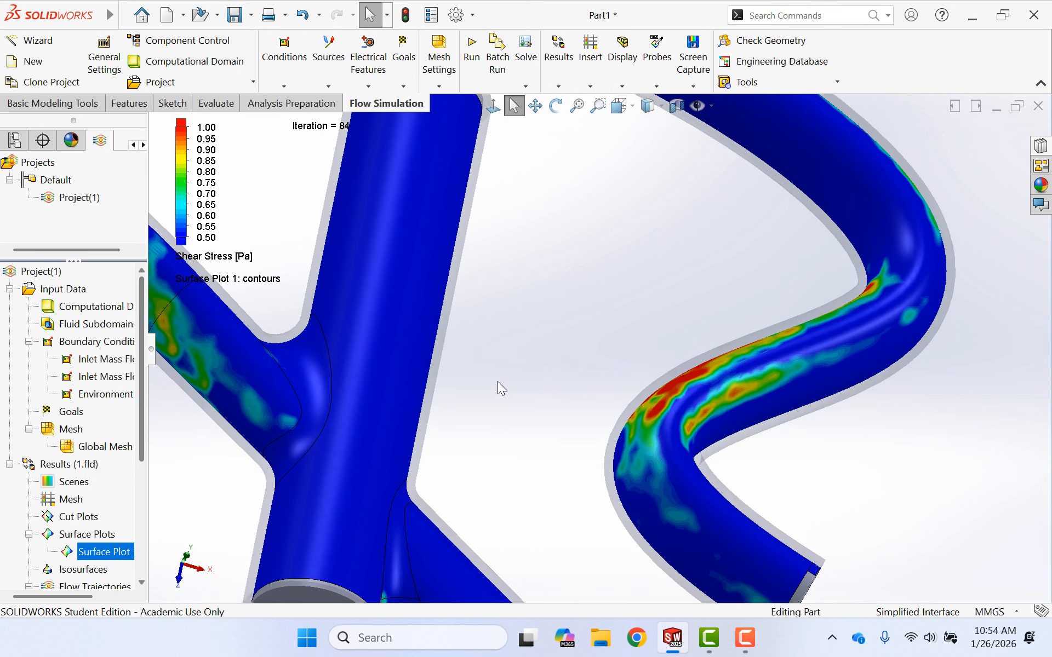
pyautogui.scroll(5, 497, 381)
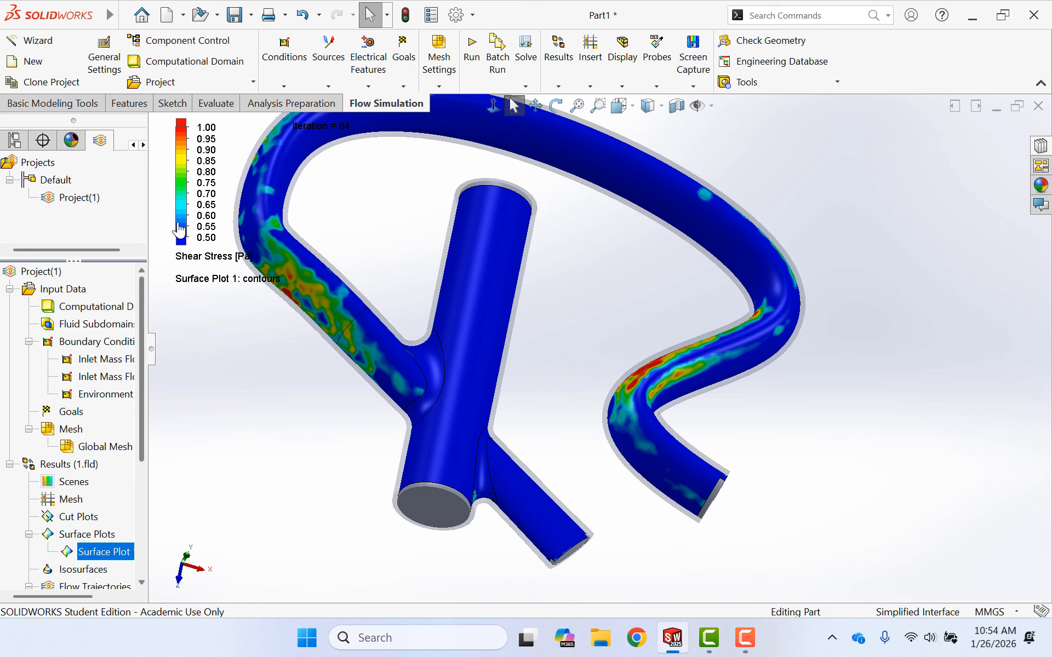
pyautogui.scroll(-2, 79, 453)
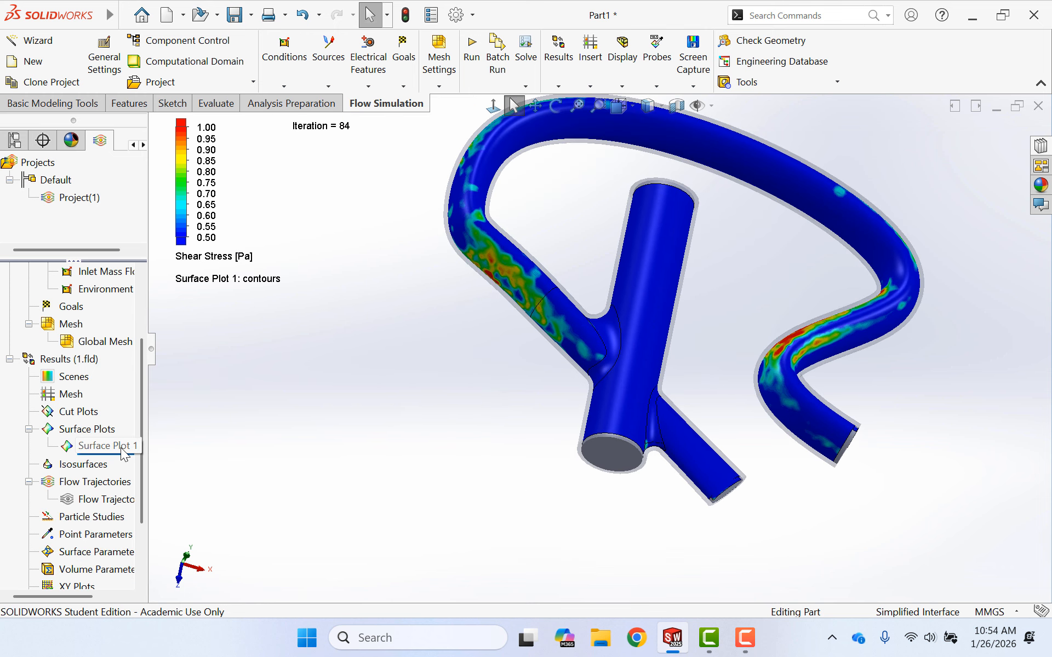
pyautogui.click(104, 446)
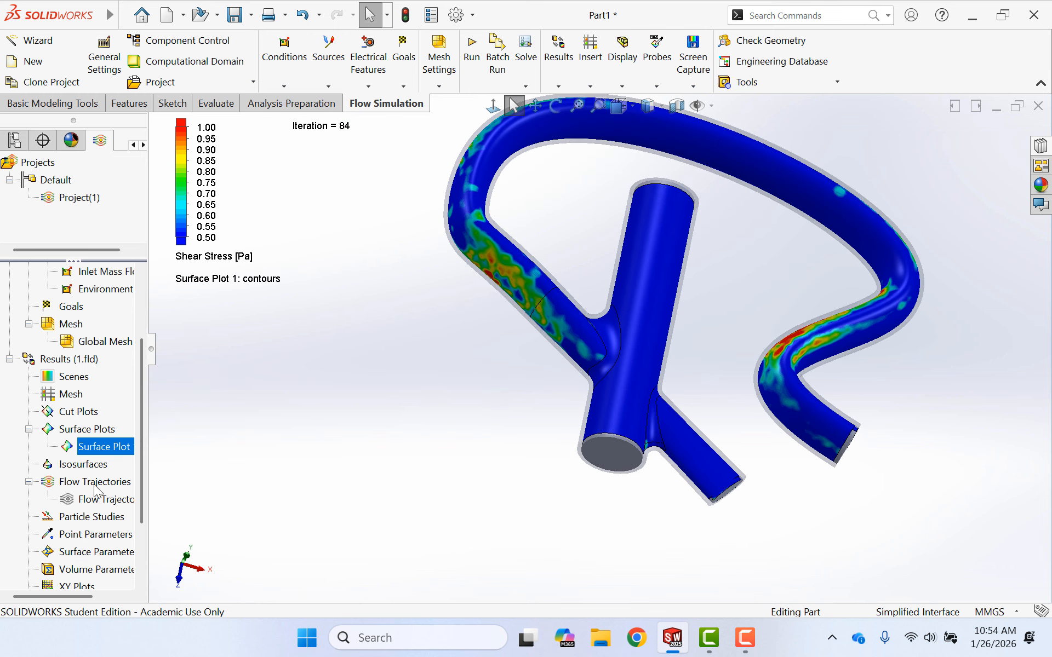
pyautogui.rightClick(79, 552)
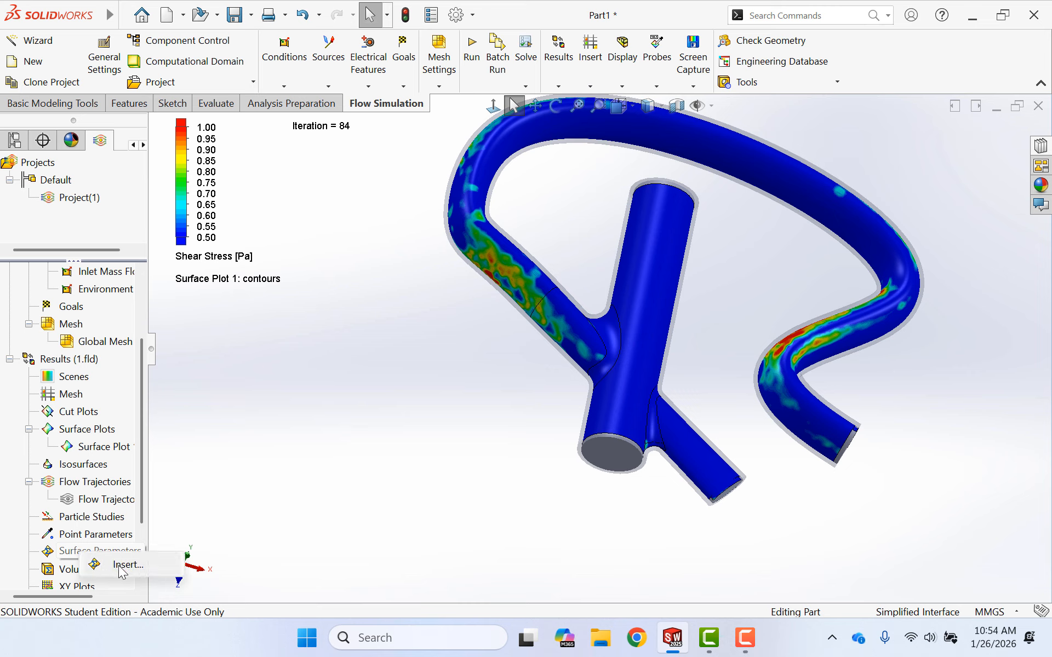
pyautogui.click(121, 568)
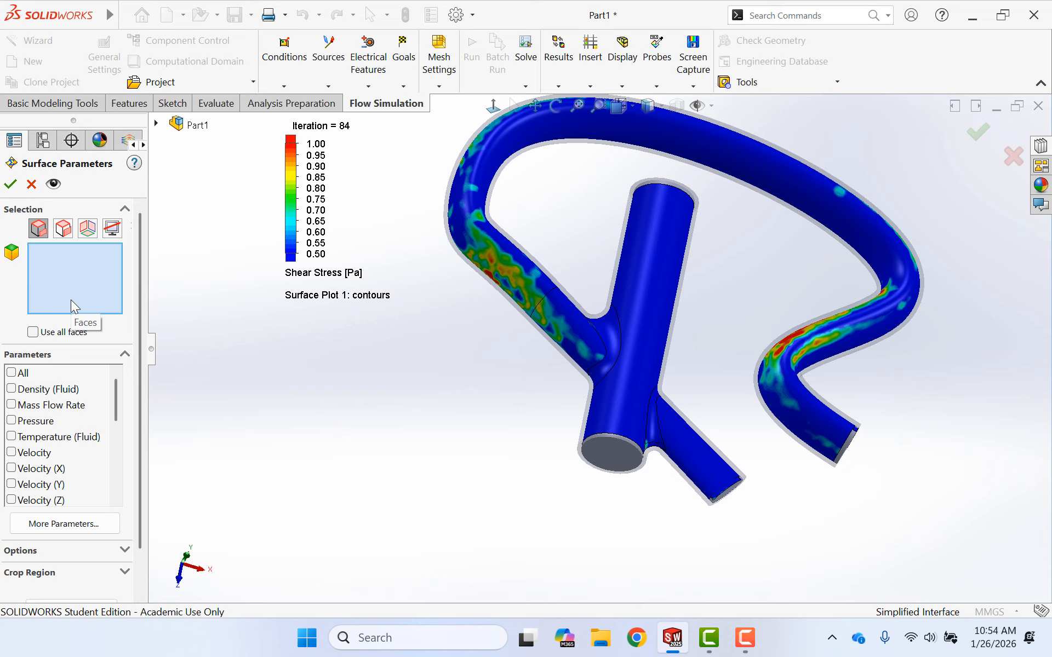
# - Set the surface parameters to evaluate Shear Stress on all faces and show the results
pyautogui.scroll(-3, 49, 482)
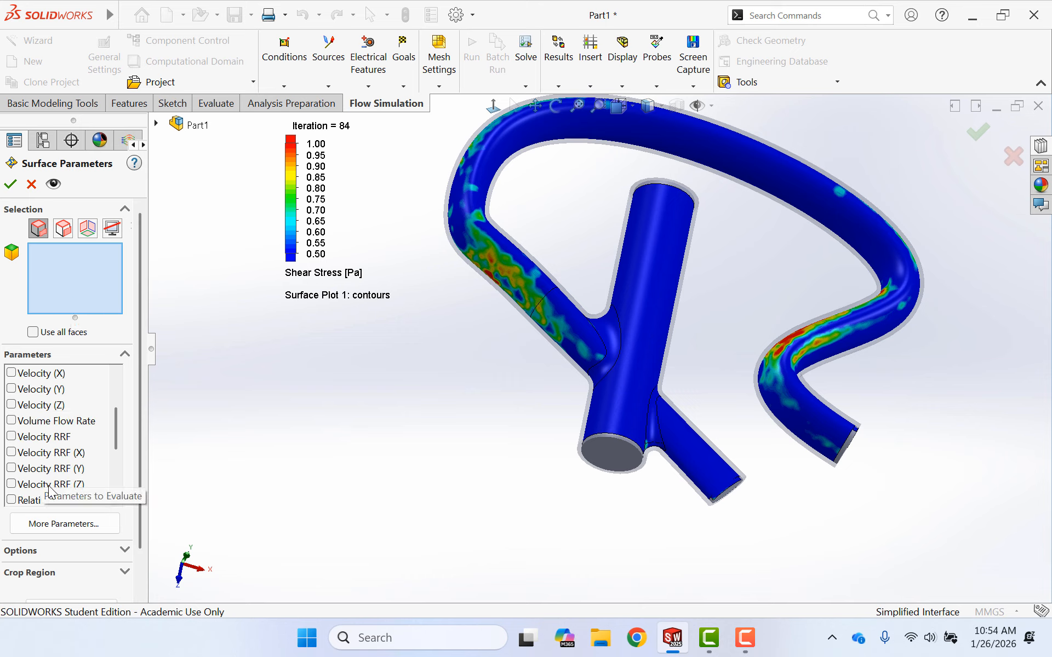
pyautogui.scroll(-3, 49, 491)
pyautogui.click(33, 332)
pyautogui.scroll(-3, 70, 347)
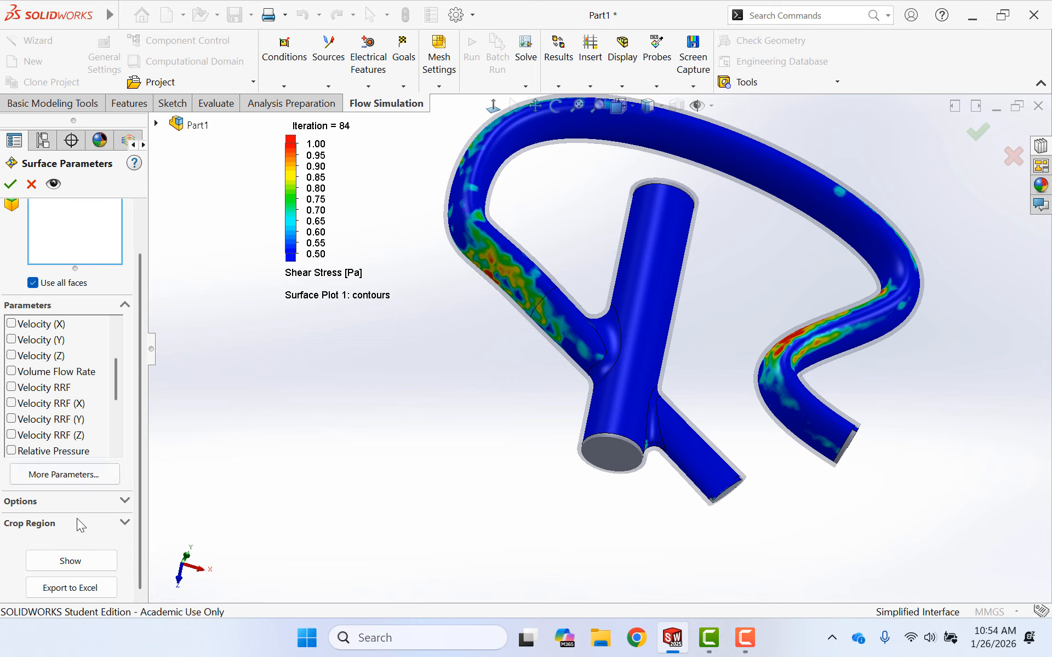
pyautogui.click(83, 560)
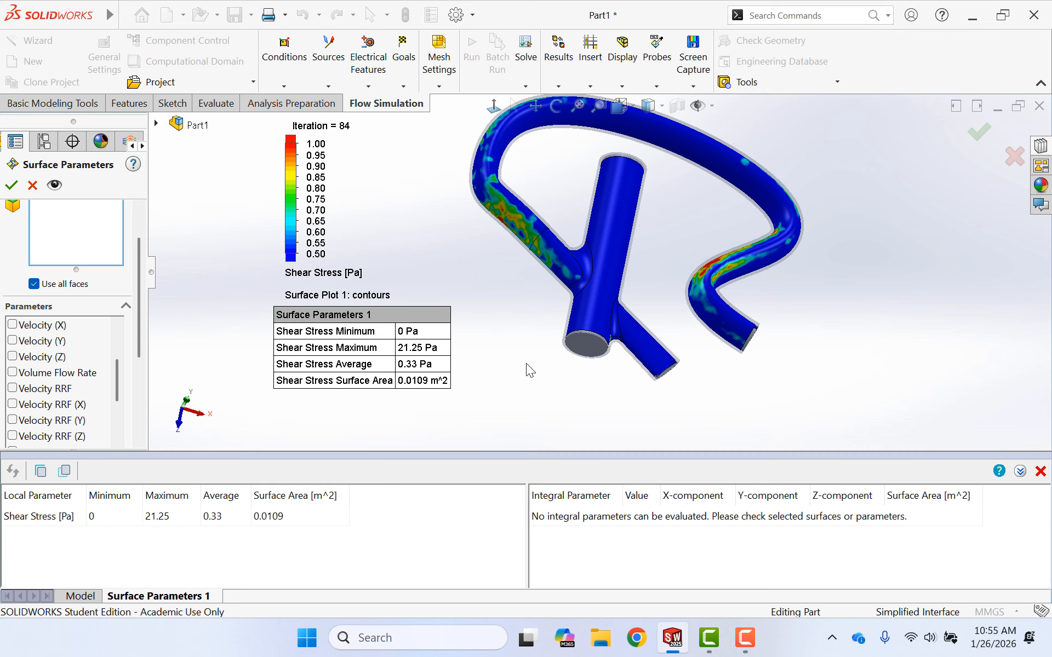
# - Replace the all-faces selection with the two branch junction fillet faces and the main straight tube's face
pyautogui.scroll(-3, 543, 272)
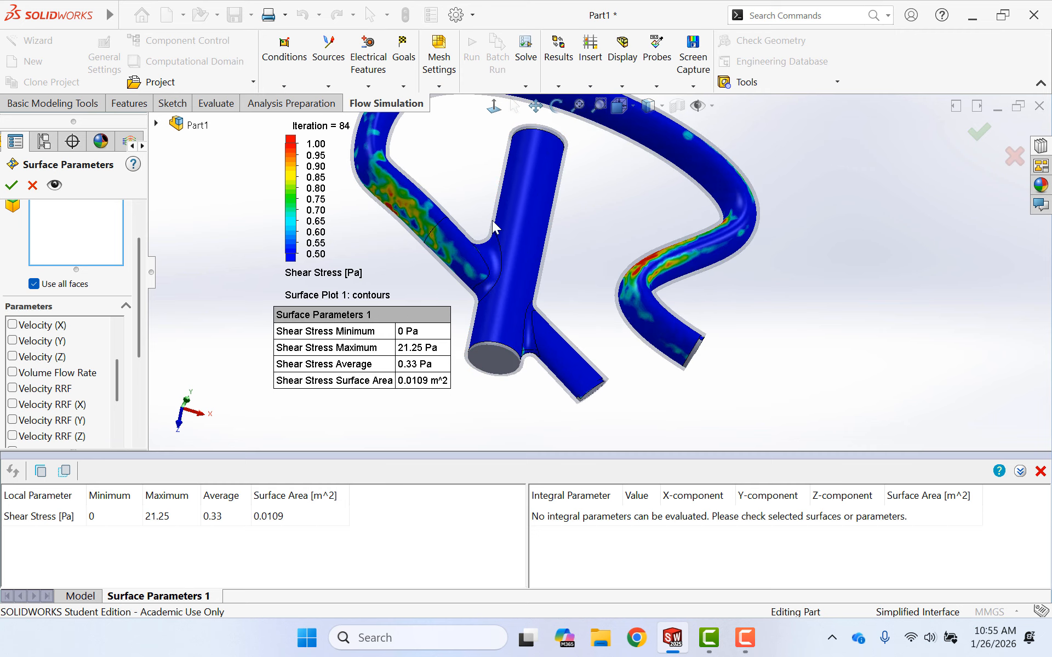
pyautogui.scroll(-2, 661, 214)
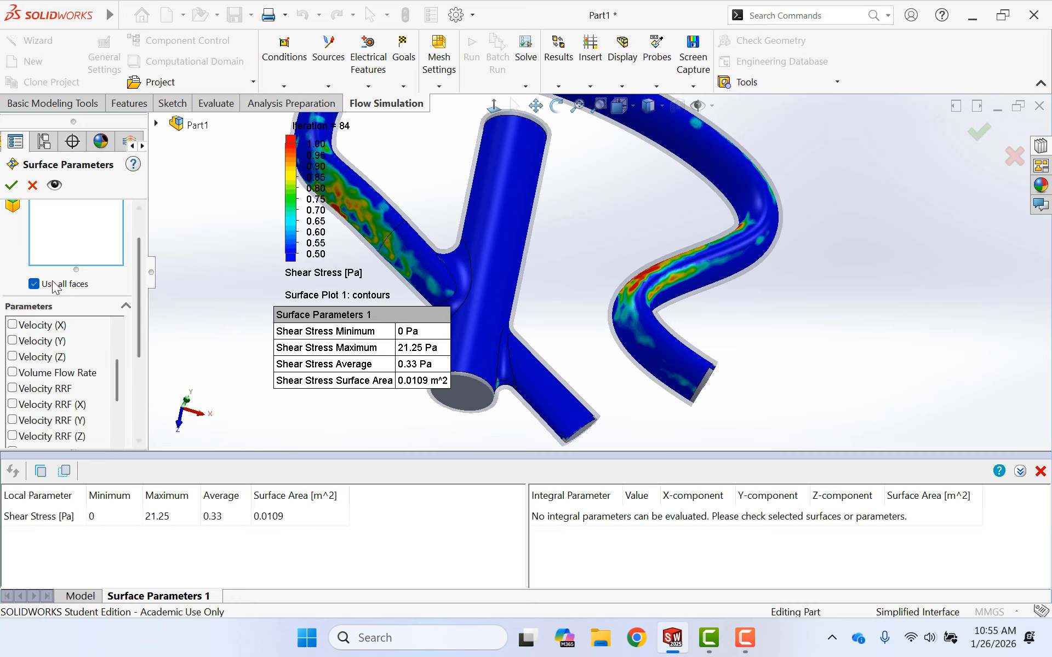
pyautogui.click(36, 283)
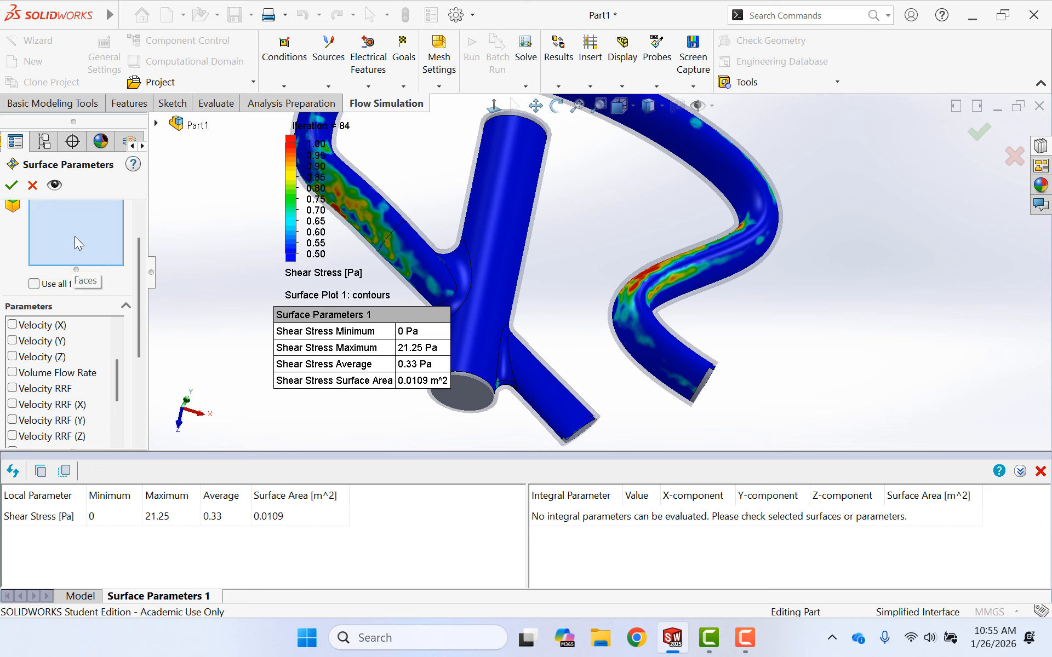
pyautogui.click(454, 256)
pyautogui.click(509, 355)
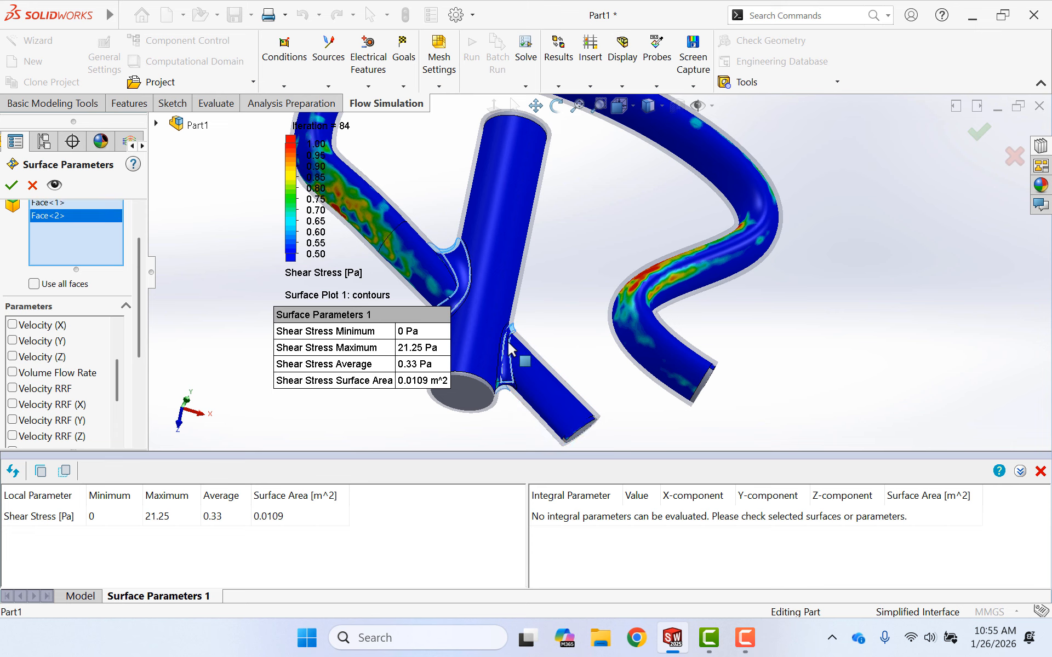
pyautogui.click(505, 282)
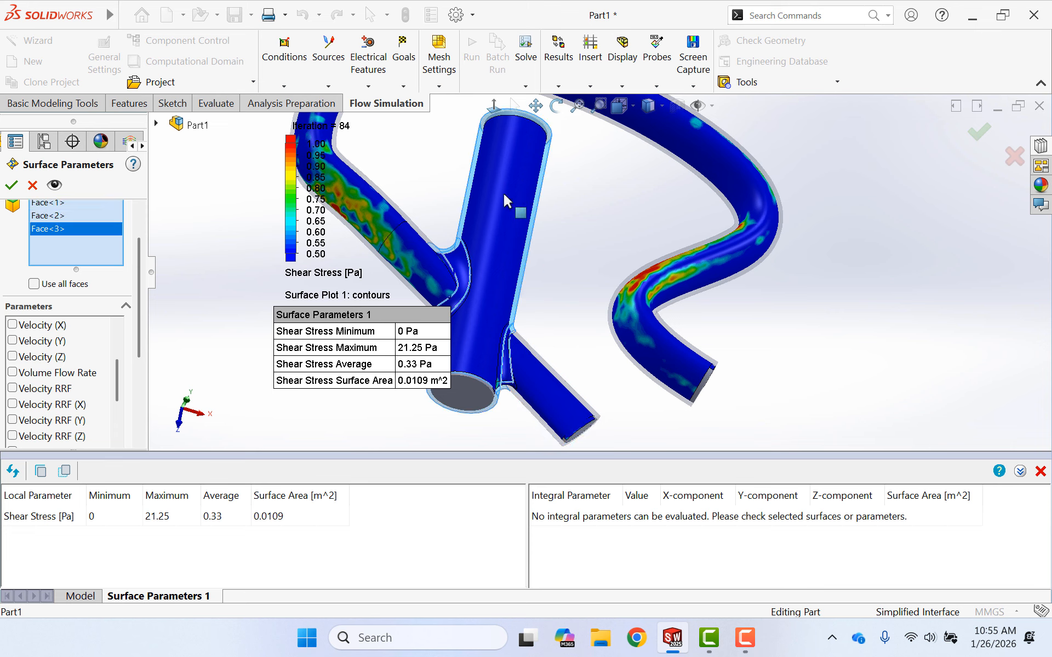
# - Try to show the shear stress results for the three selected faces
pyautogui.scroll(-1, 65, 345)
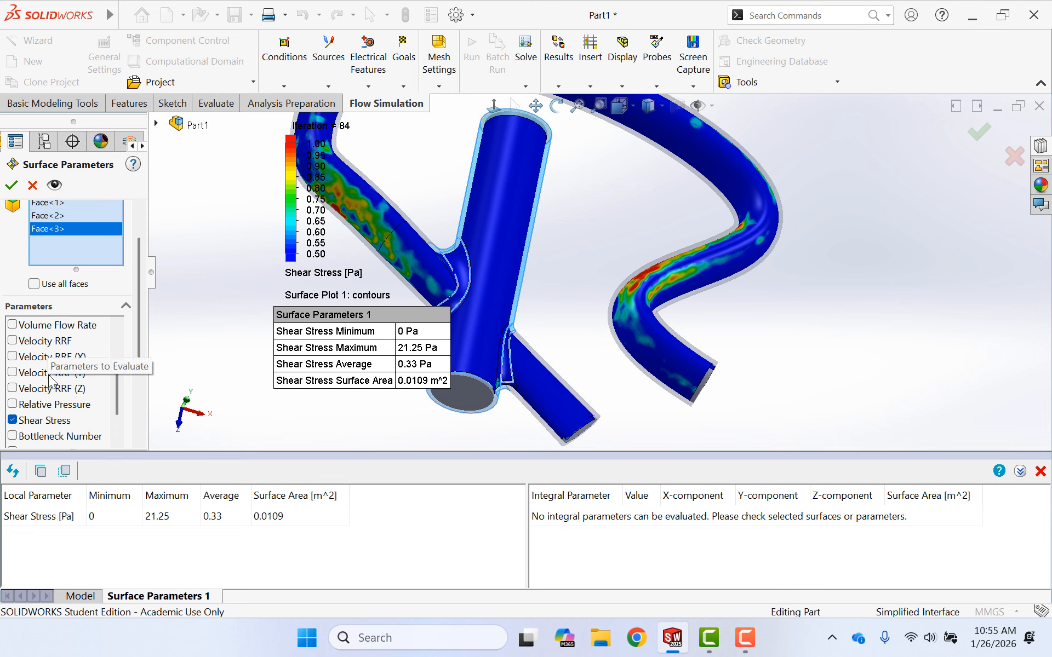
pyautogui.scroll(-3, 120, 377)
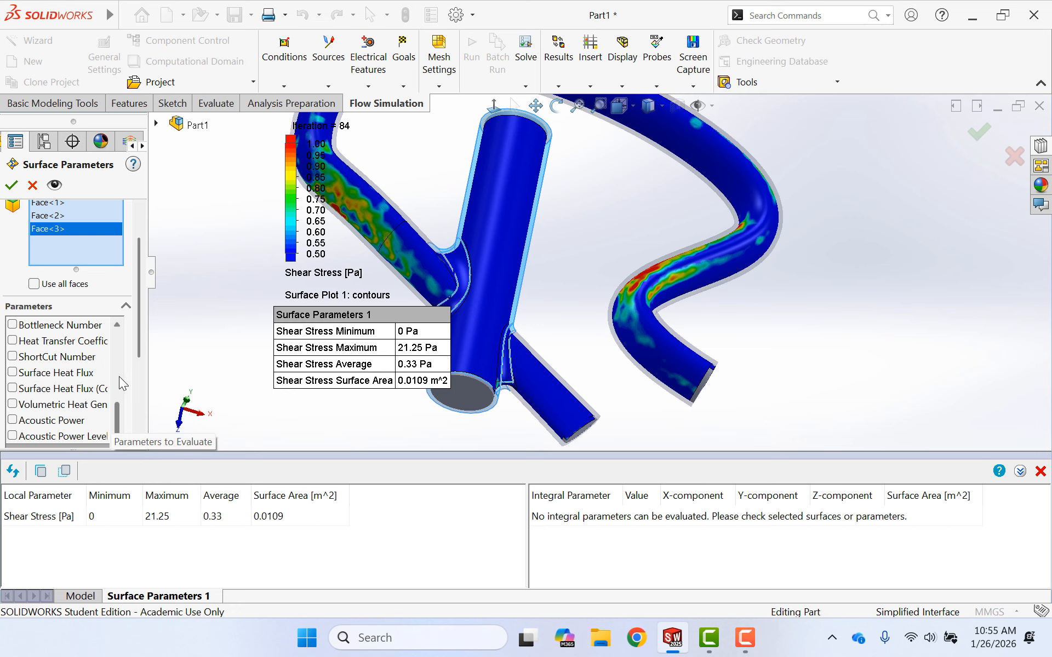
pyautogui.scroll(-3, 130, 356)
pyautogui.click(97, 403)
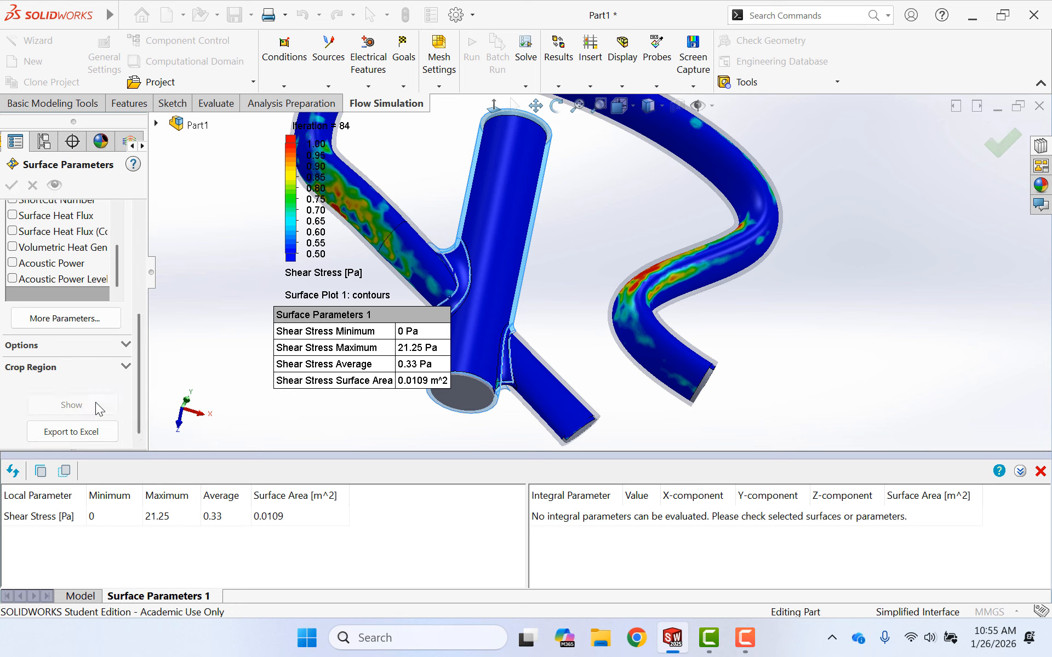
pyautogui.click(575, 346)
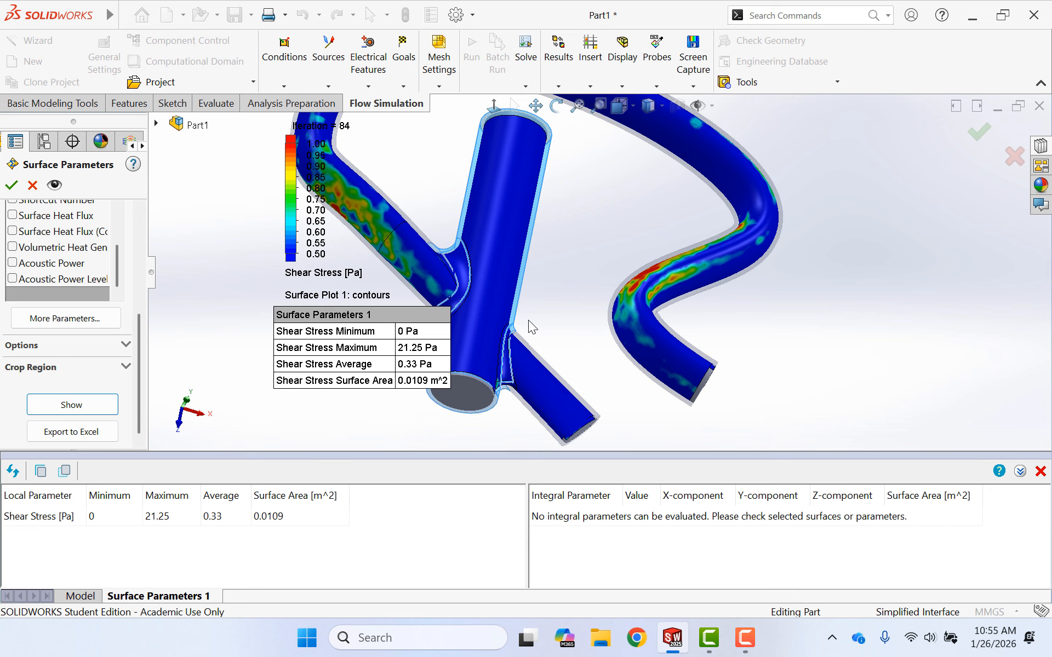
pyautogui.scroll(5, 74, 284)
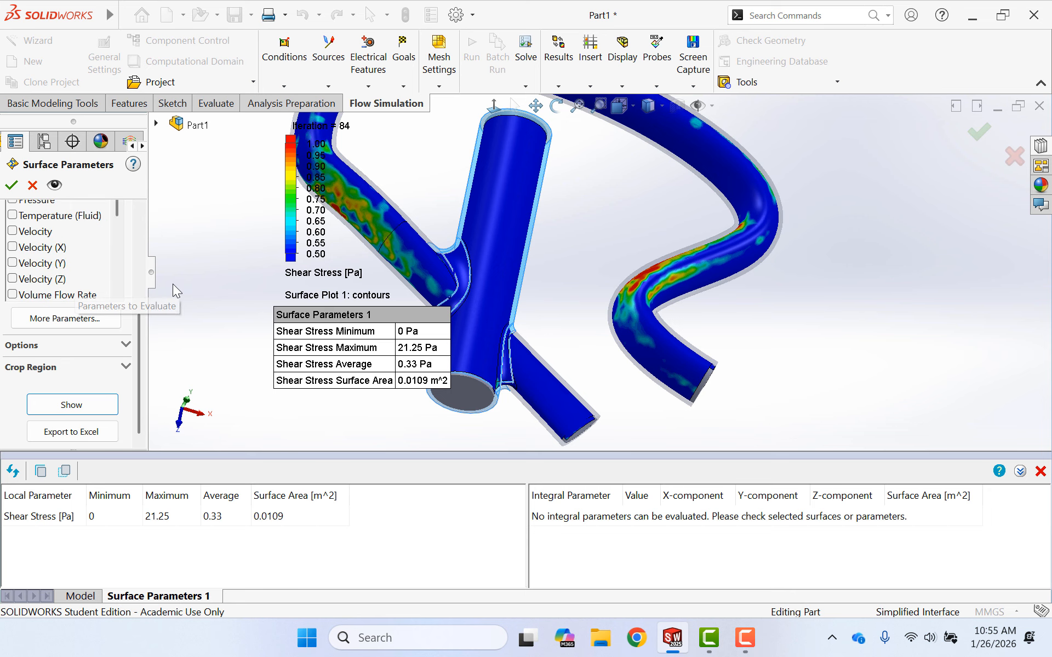
pyautogui.press('f')
pyautogui.scroll(-2, 509, 277)
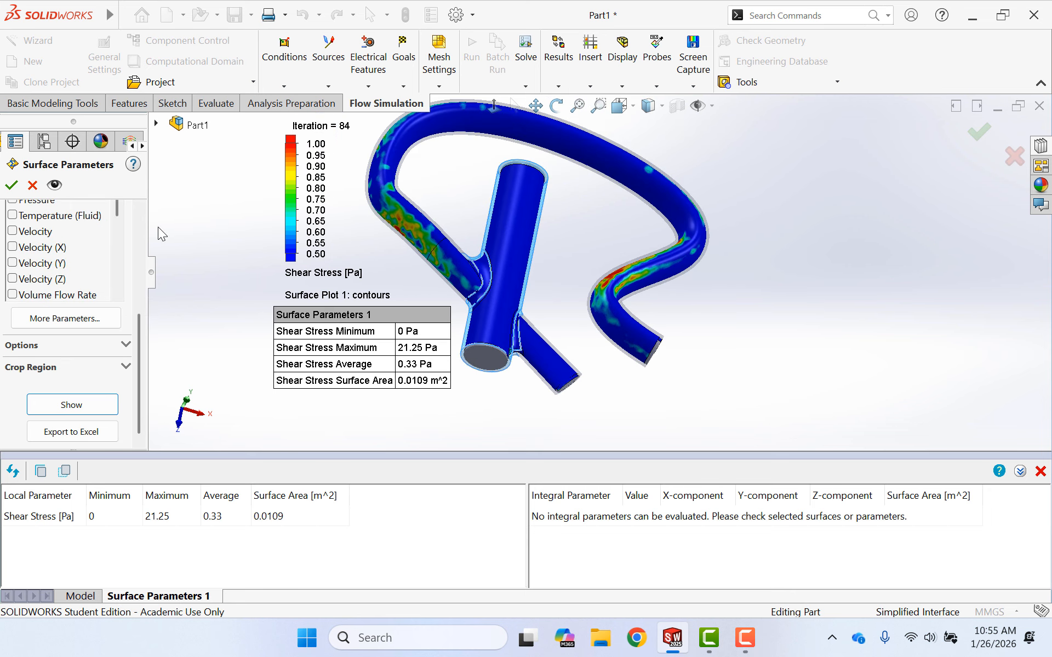
# - Clear all faces from the surface parameters selection and close its settings
pyautogui.moveTo(143, 330); pyautogui.dragTo(146, 225)
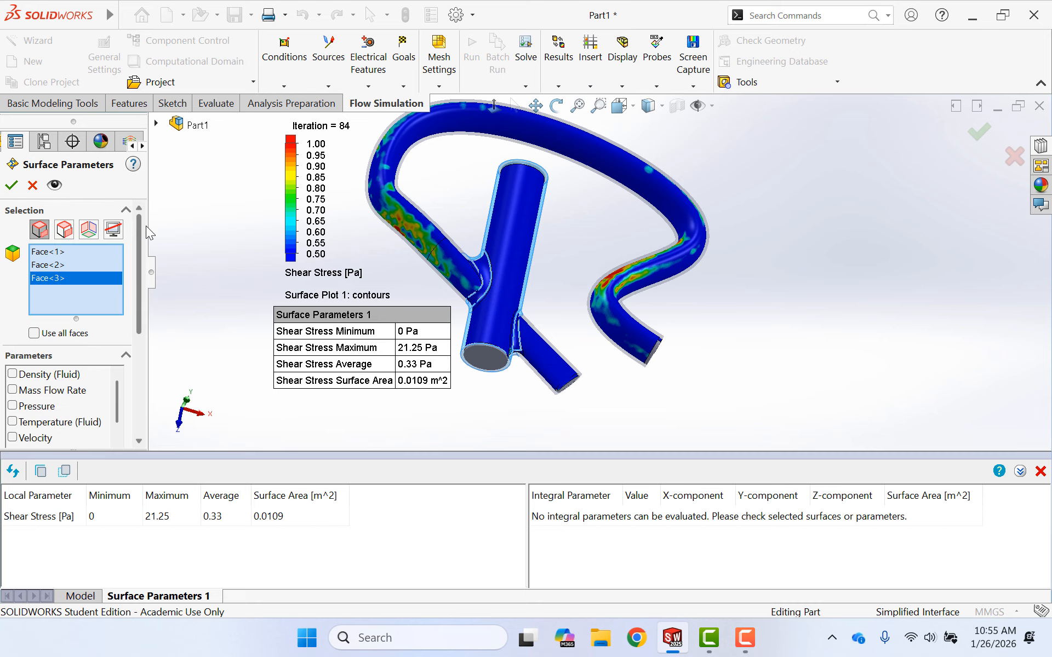
pyautogui.click(66, 256)
pyautogui.rightClick(63, 270)
pyautogui.click(78, 279)
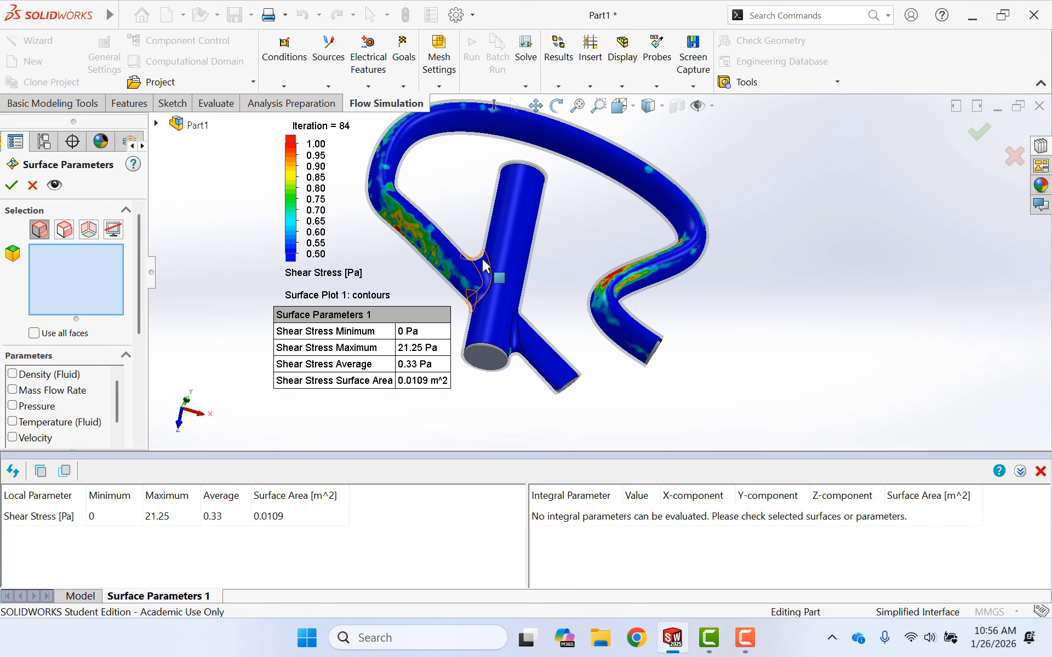
pyautogui.click(29, 185)
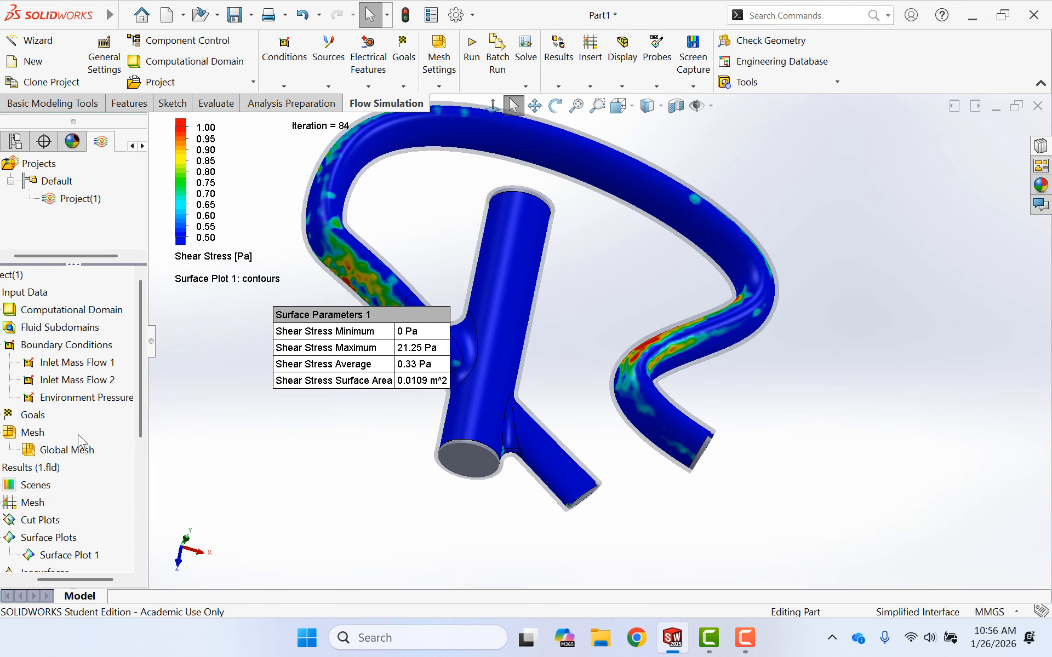
# - Hide Surface Plot 1 so the bare tube model can be selected from
pyautogui.scroll(-2, 97, 449)
pyautogui.rightClick(65, 452)
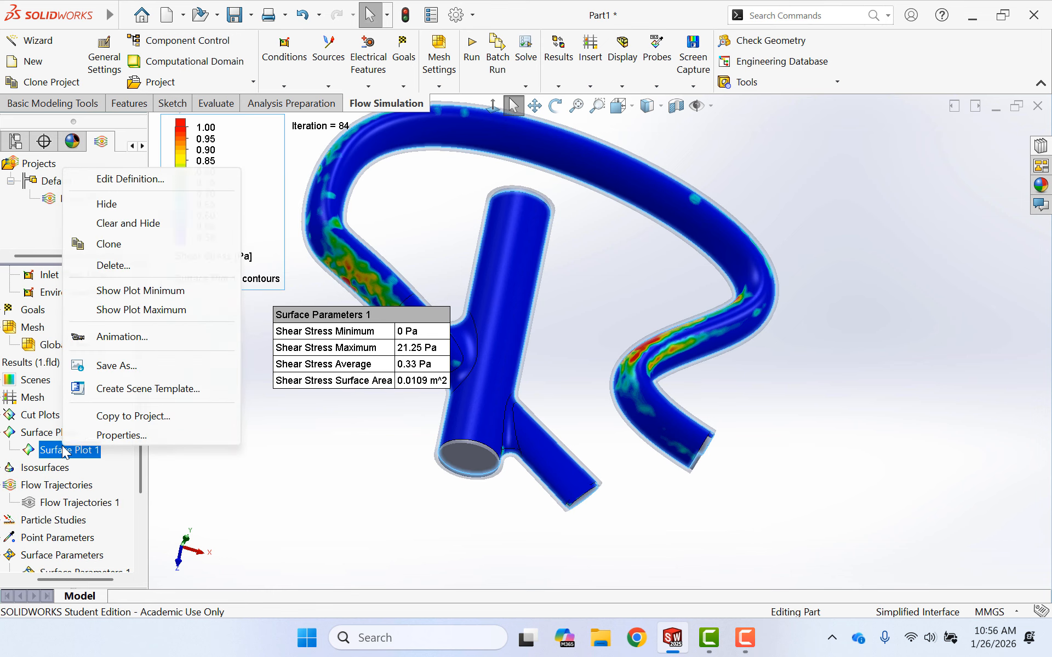
pyautogui.click(106, 202)
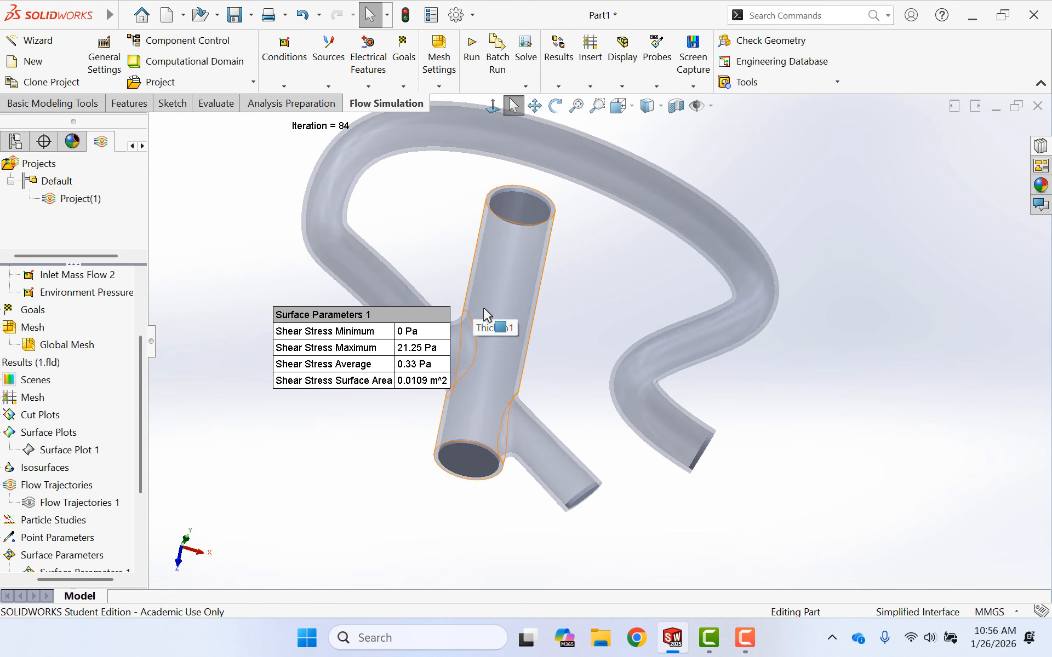
# - Edit Surface Parameters 1 so its selection contains only the inner fillet face where the long curved branch joins the main tube
pyautogui.scroll(-1, 98, 497)
pyautogui.rightClick(63, 519)
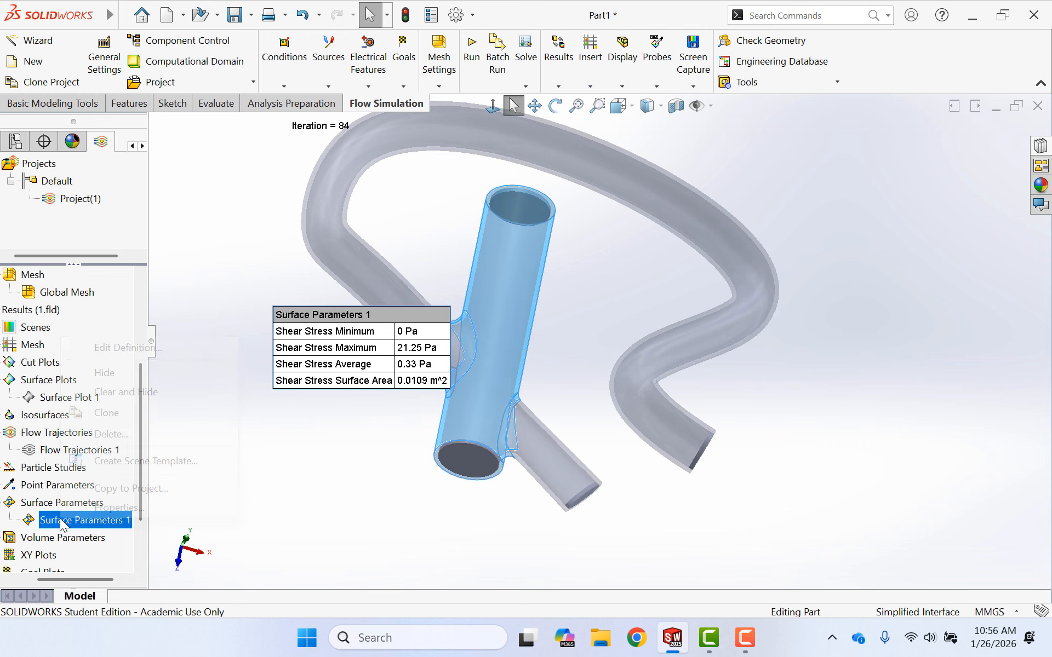
pyautogui.click(133, 349)
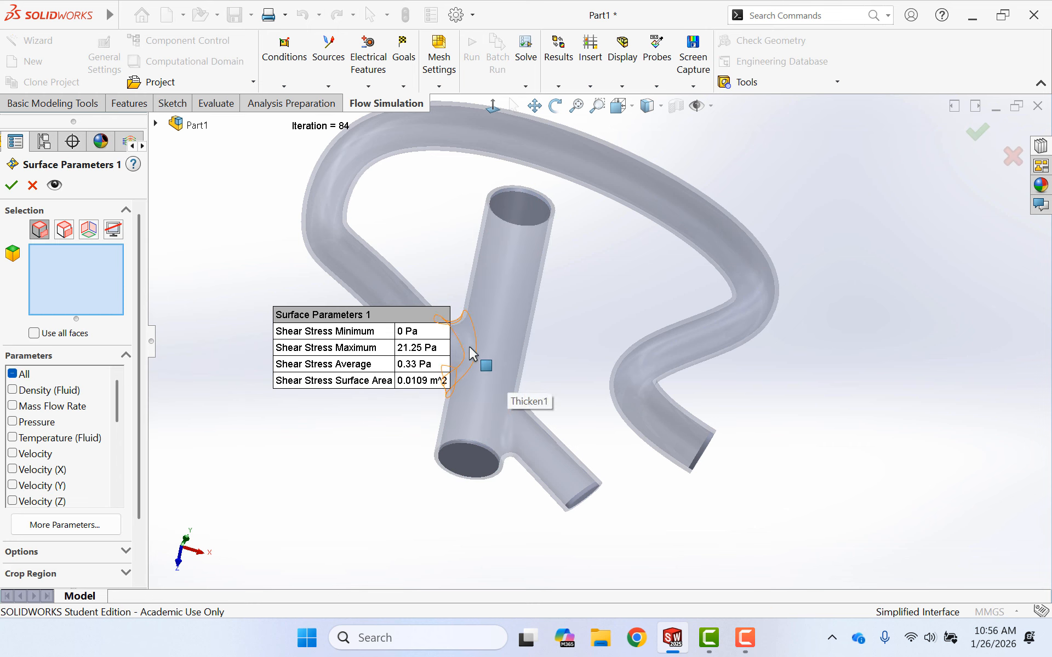
pyautogui.scroll(-6, 472, 355)
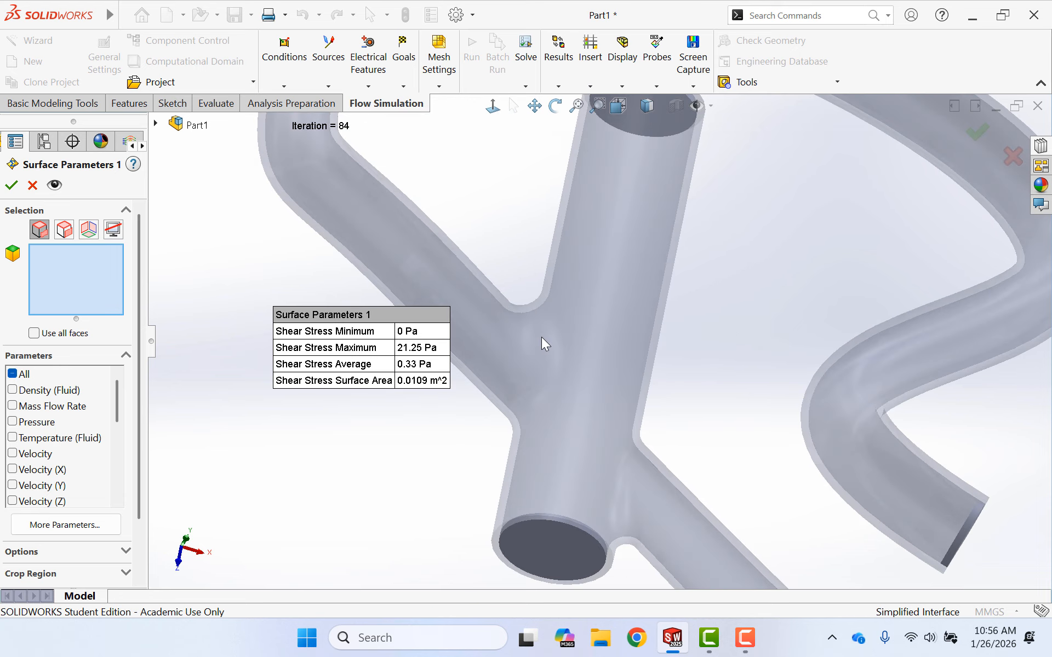
pyautogui.scroll(-2, 548, 333)
pyautogui.click(567, 327)
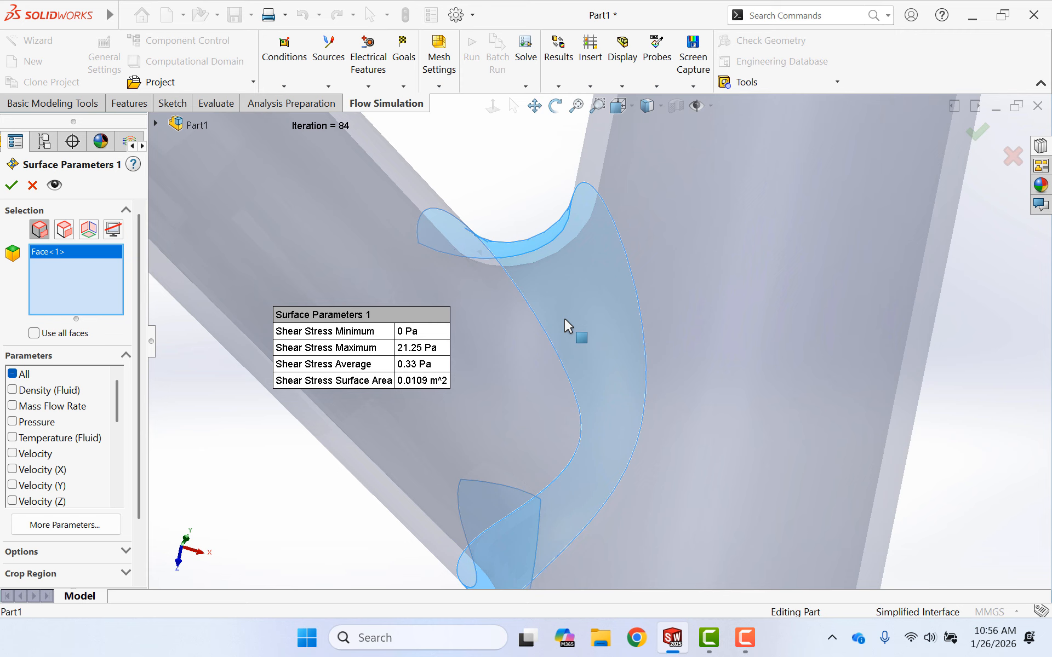
pyautogui.rightClick(567, 327)
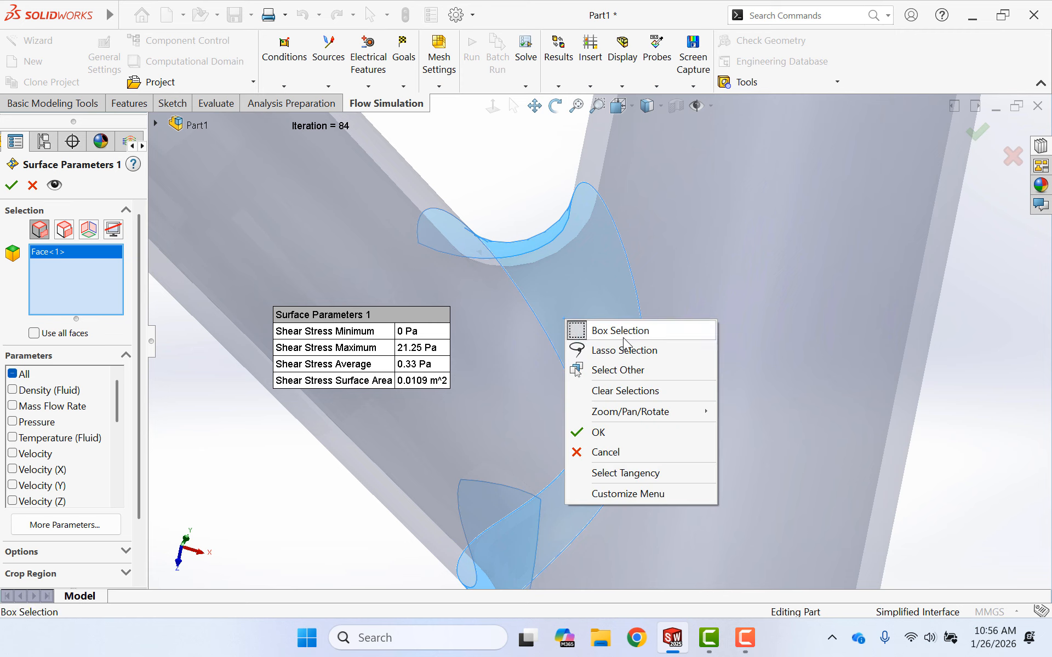
pyautogui.click(609, 369)
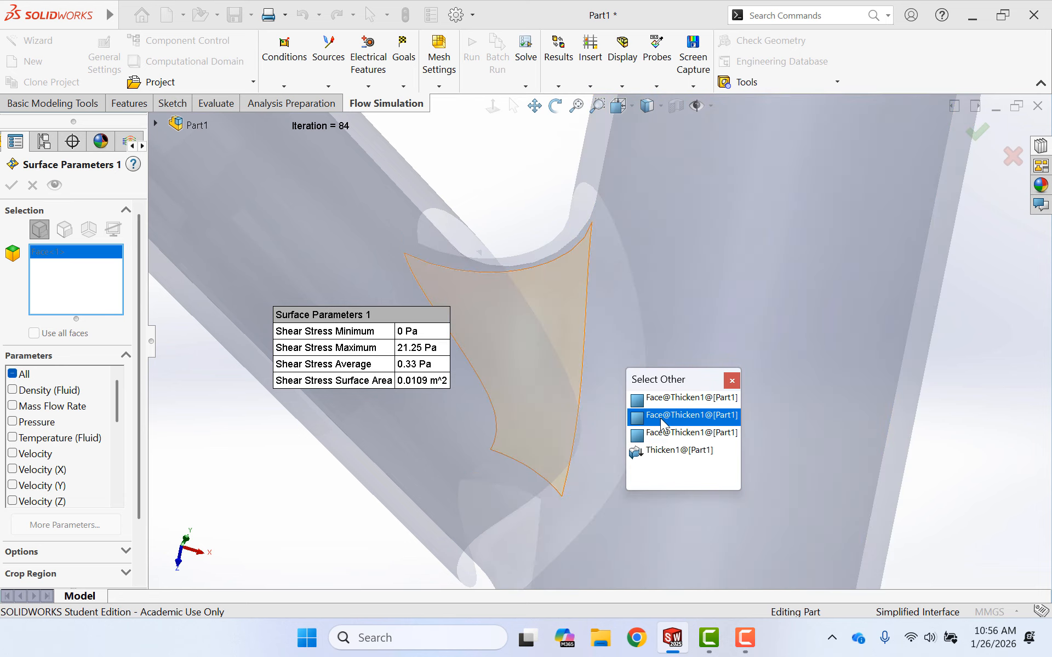
pyautogui.click(672, 402)
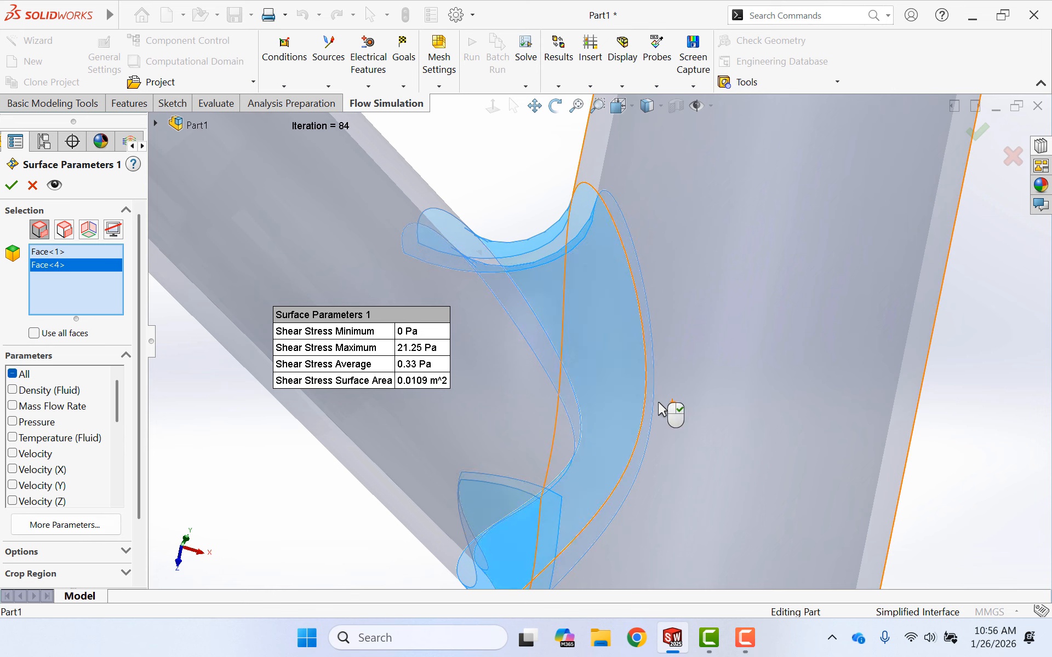
pyautogui.click(58, 257)
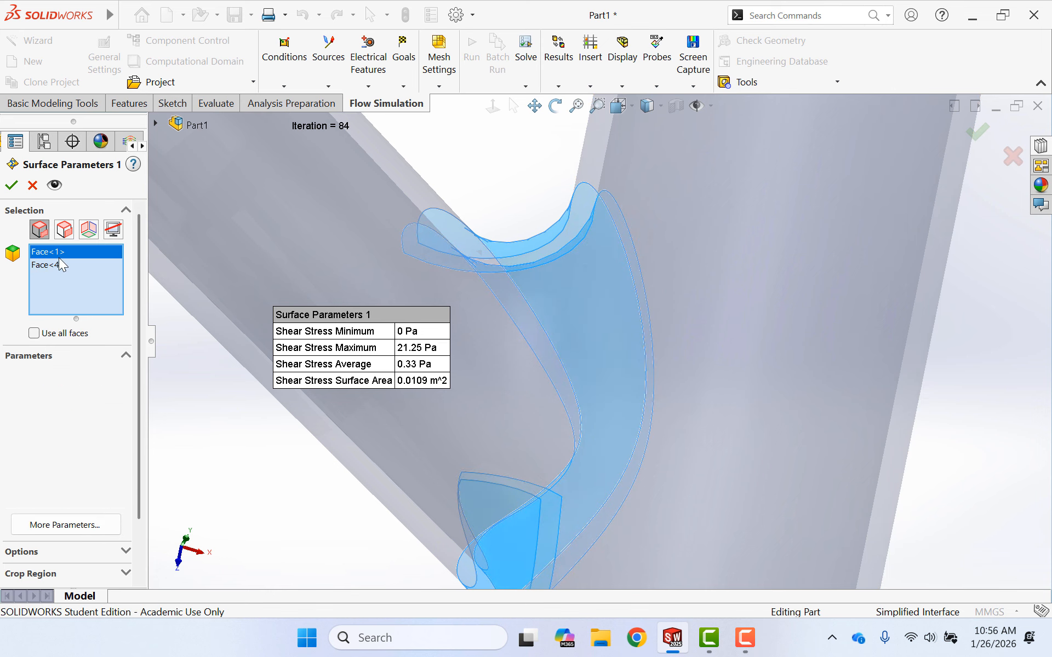
pyautogui.press('Delete')
# - Add the inner fillet face where the short branch joins the main tube to the Surface Parameters 1 selection, leaving out the overlying outer face
pyautogui.scroll(5, 876, 419)
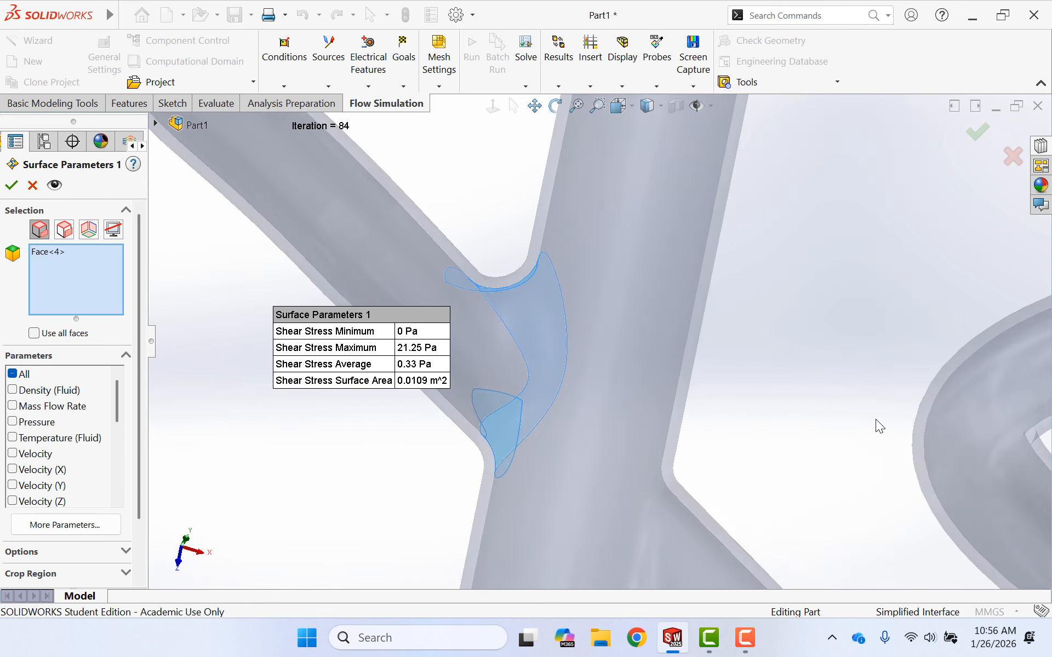
pyautogui.moveTo(628, 437); pyautogui.dragTo(619, 305, button='middle')
pyautogui.scroll(-6, 630, 290)
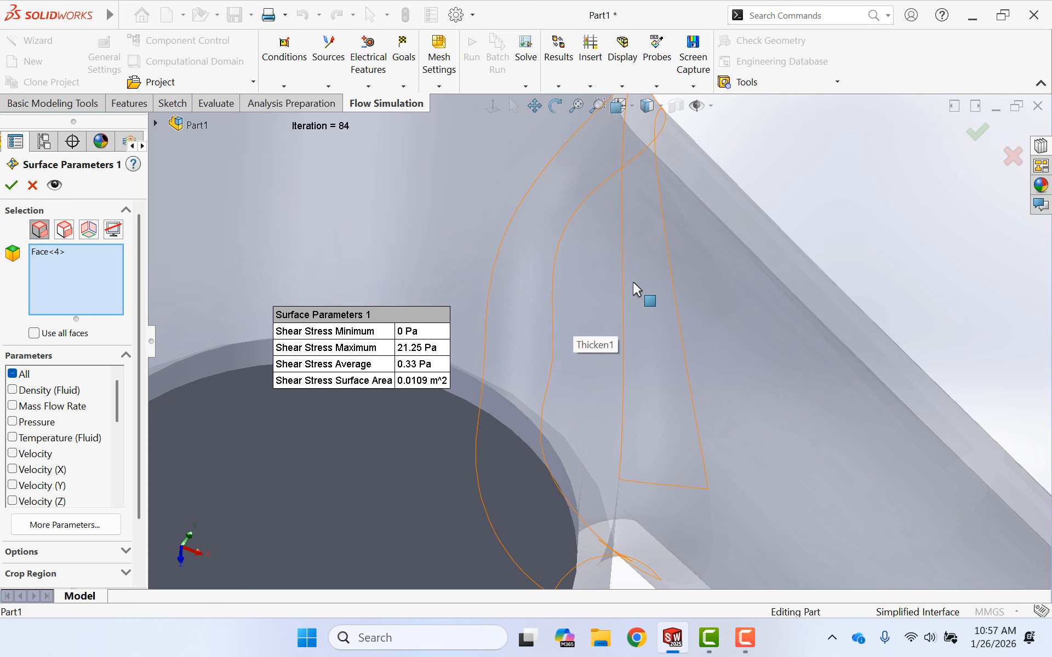
pyautogui.rightClick(634, 288)
pyautogui.click(683, 322)
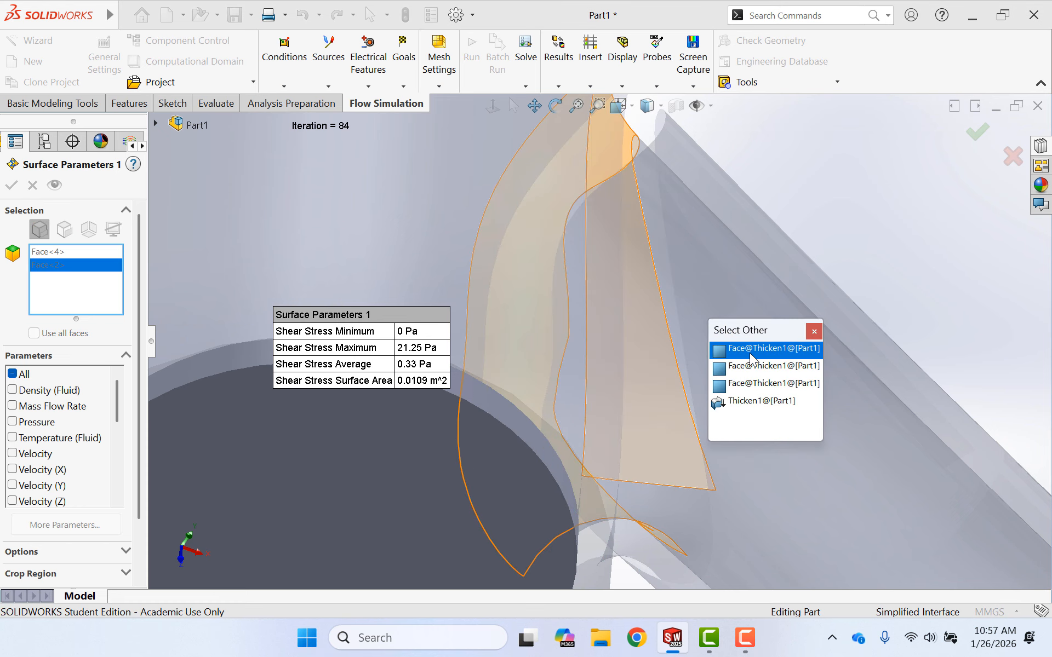
pyautogui.click(762, 366)
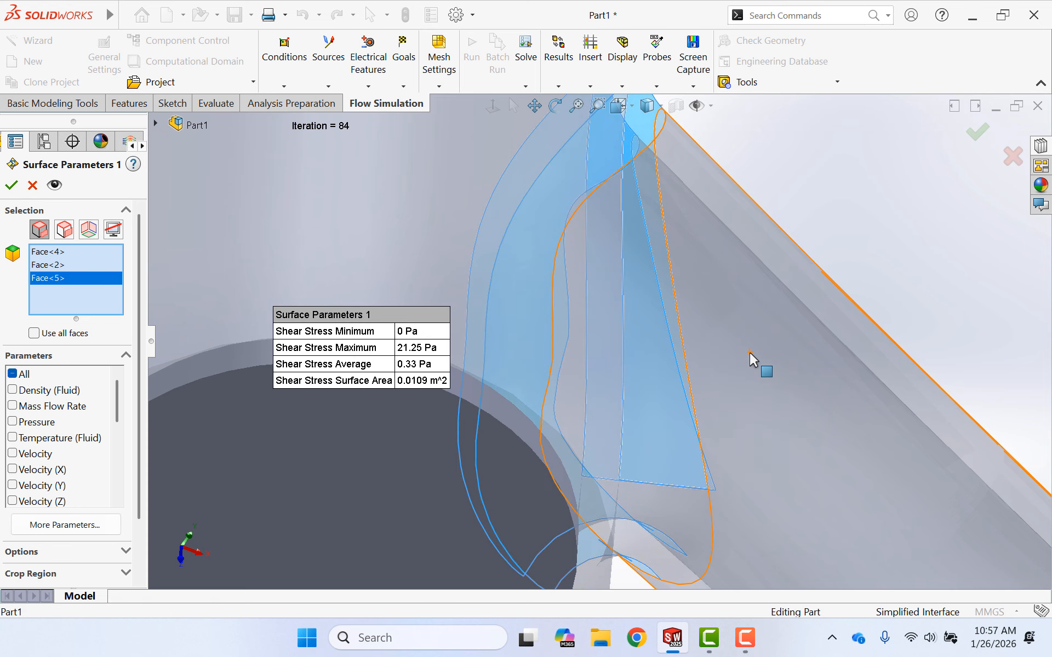
pyautogui.click(60, 266)
pyautogui.press('Delete')
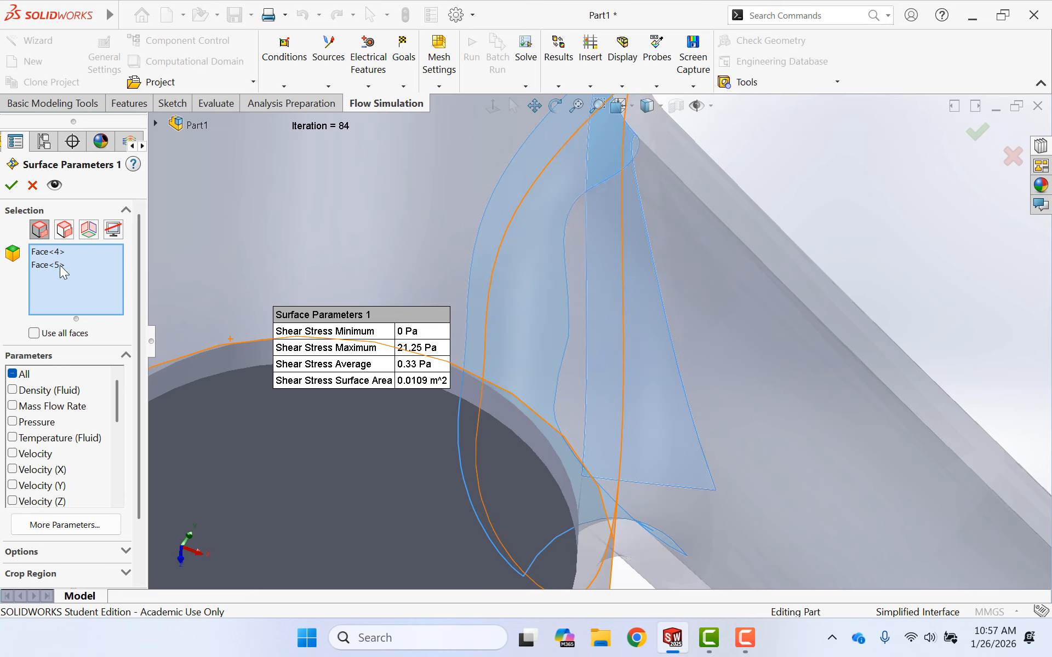
# - Add the main tube's inner wall face to the Surface Parameters 1 selection and remove the outer wall face picked along with it
pyautogui.scroll(-3, 800, 175)
pyautogui.scroll(3, 796, 177)
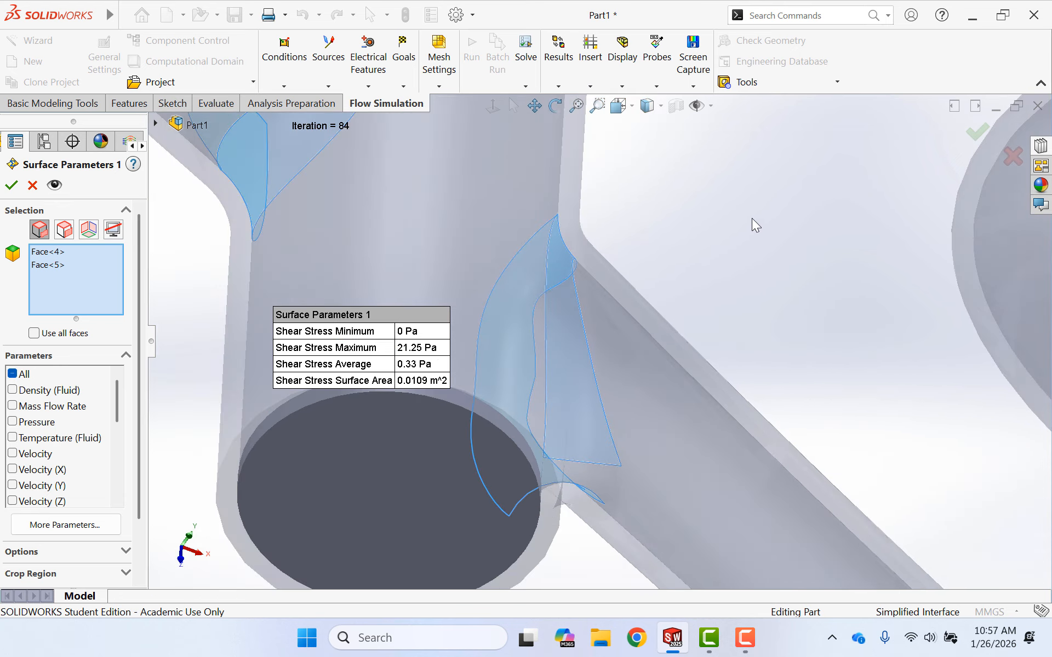
pyautogui.moveTo(738, 209); pyautogui.dragTo(717, 310, button='middle')
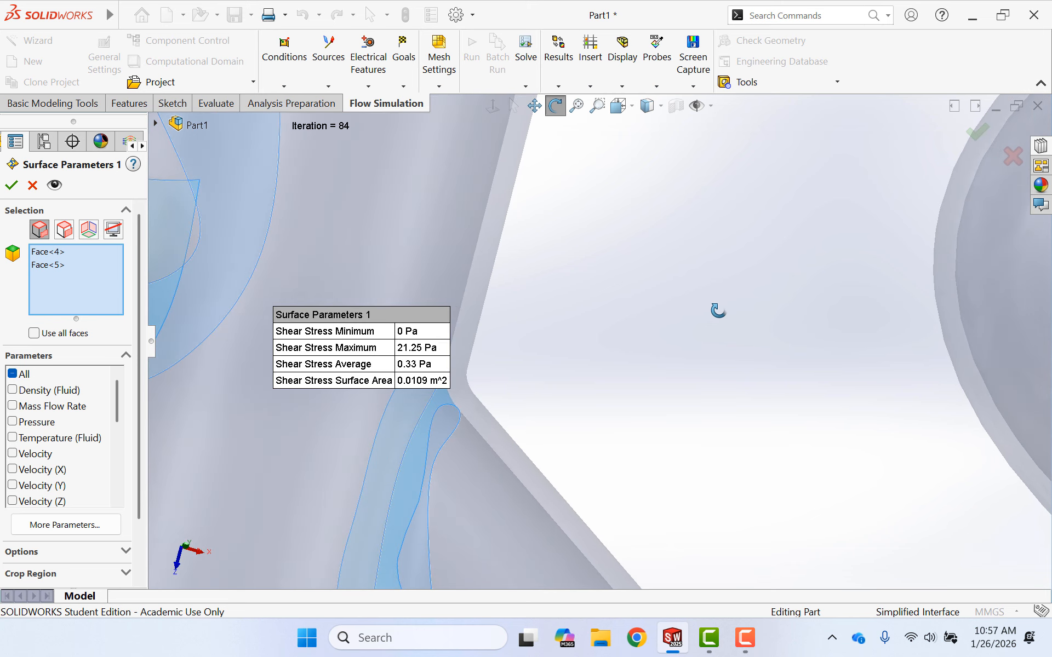
pyautogui.rightClick(382, 221)
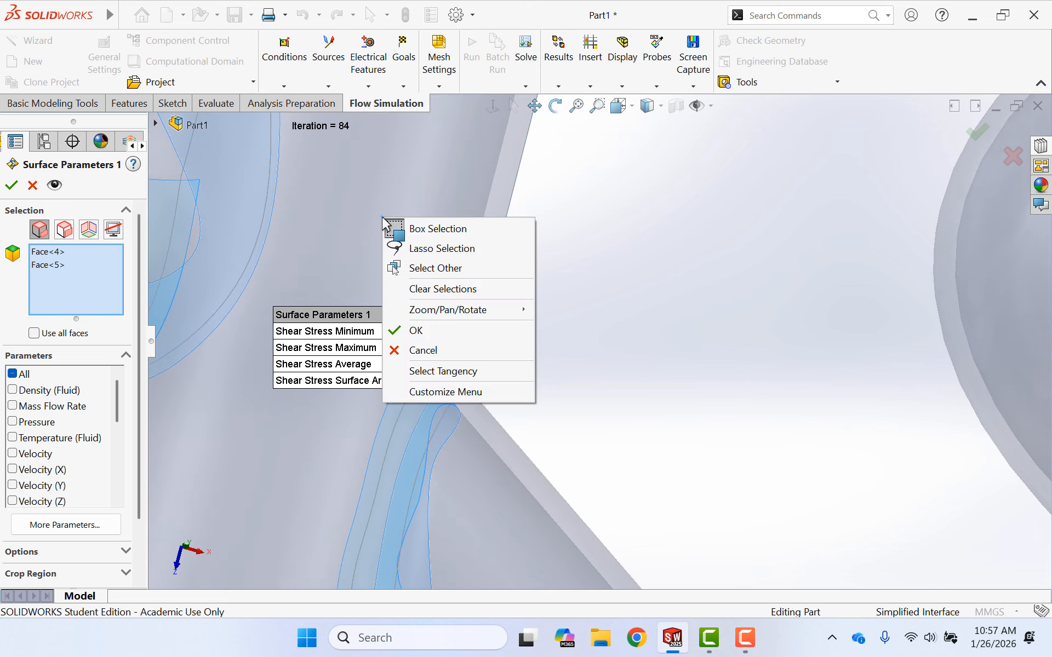
pyautogui.click(434, 275)
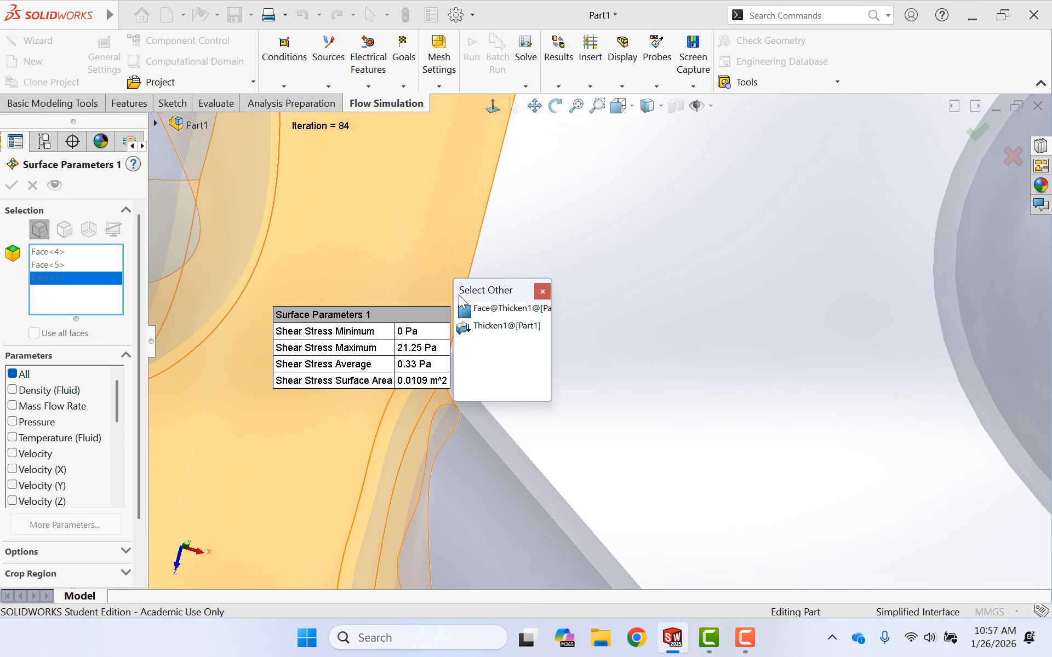
pyautogui.click(487, 315)
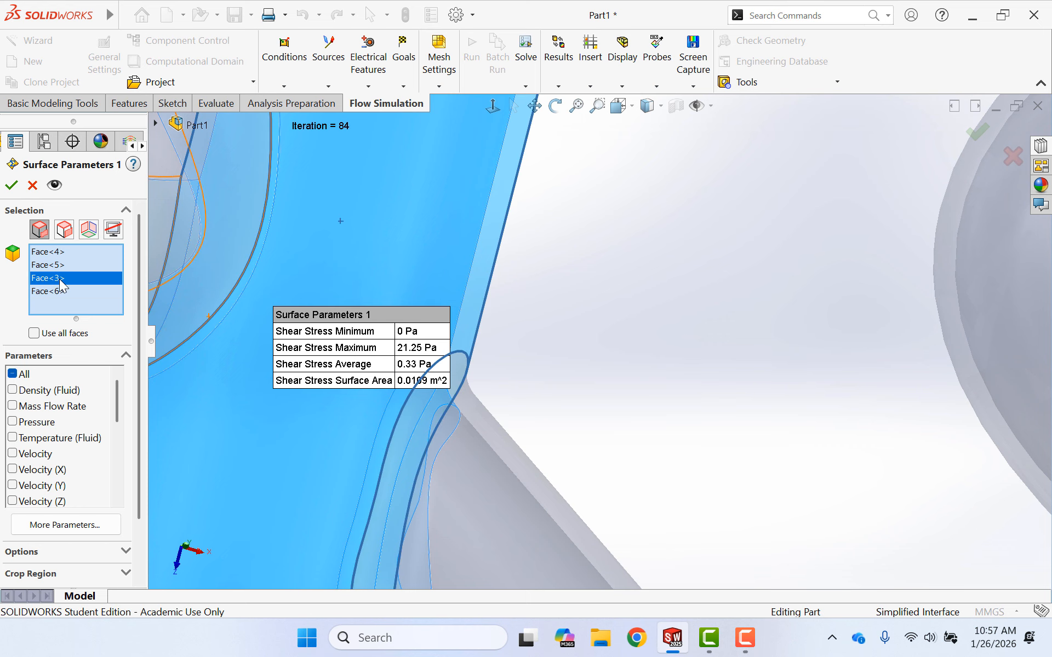
pyautogui.press('Delete')
pyautogui.scroll(5, 640, 270)
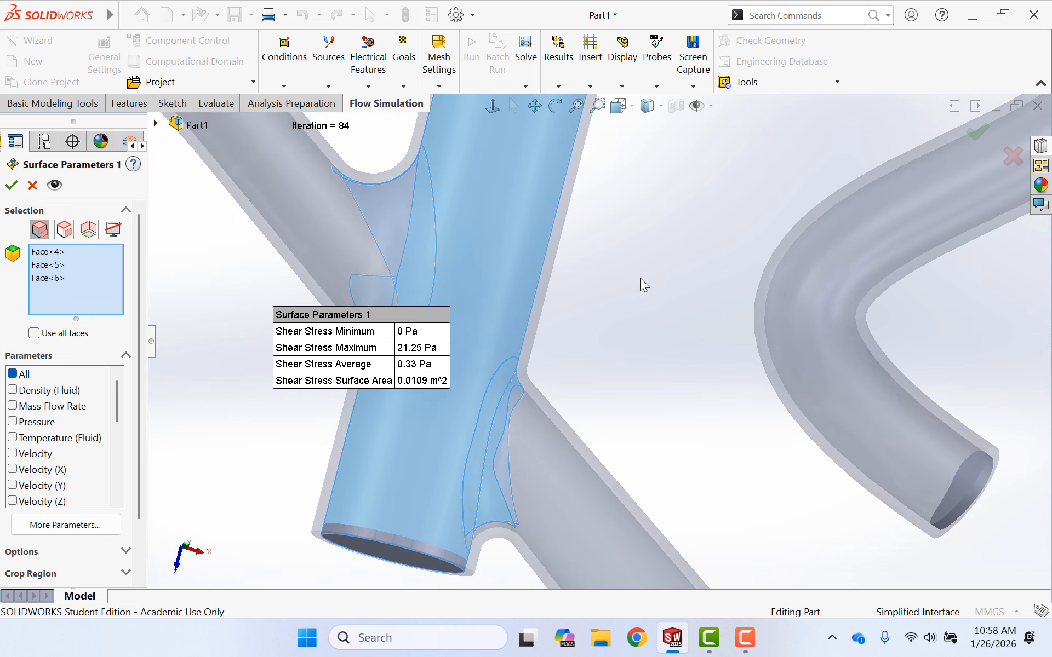
# - Show the Shear Stress results for the three selected inner faces and move their callout clear of the tube model
pyautogui.scroll(3, 640, 277)
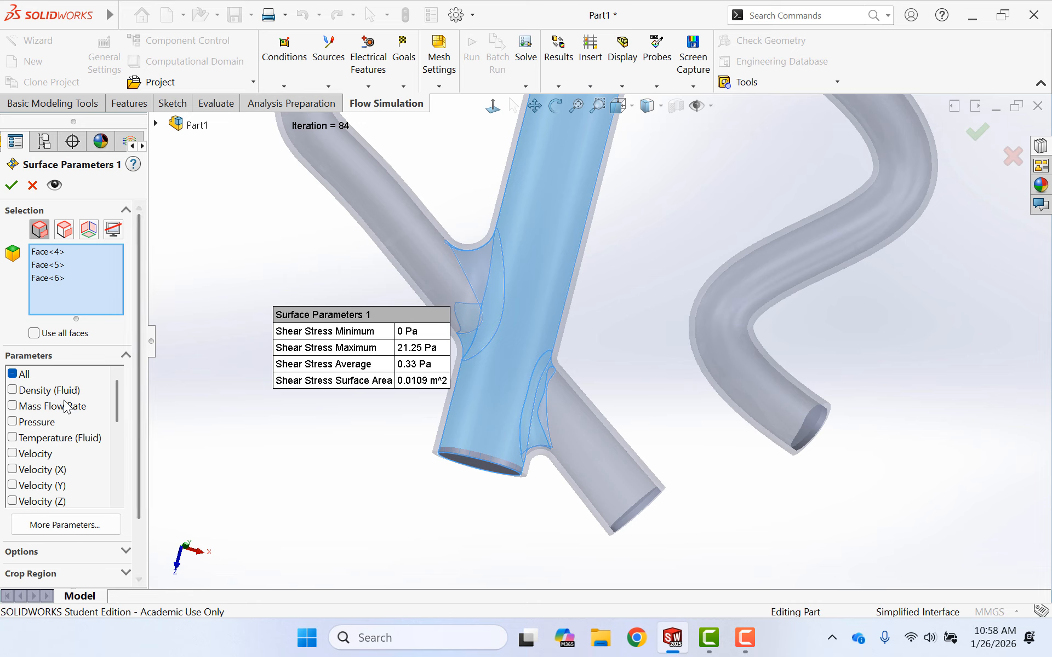
pyautogui.scroll(-5, 54, 405)
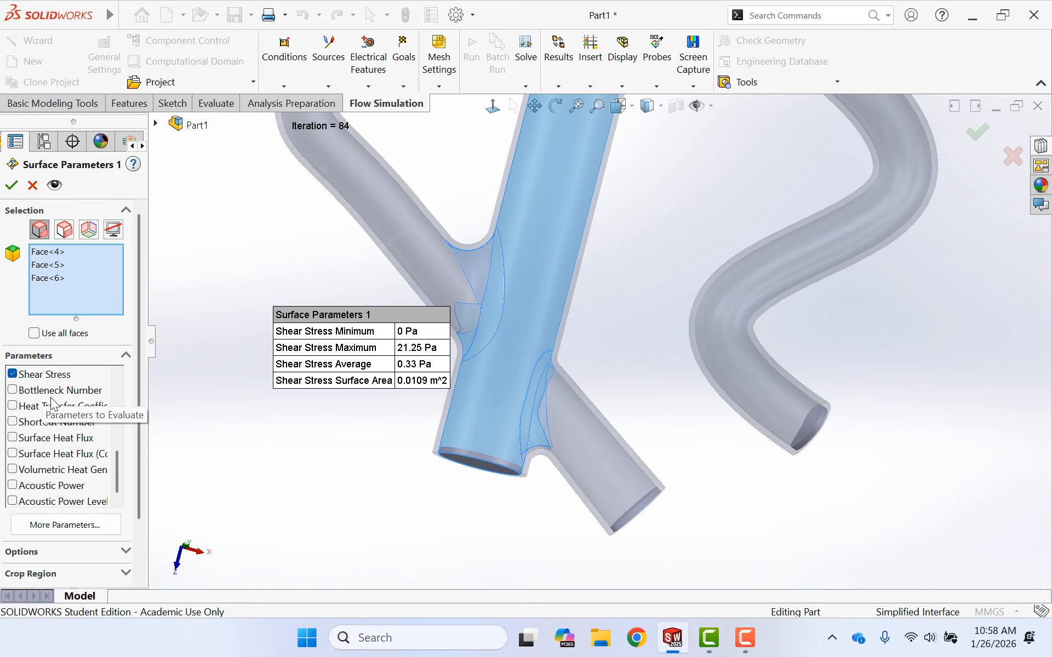
pyautogui.scroll(5, 40, 379)
pyautogui.scroll(-6, 41, 384)
pyautogui.scroll(-2, 78, 519)
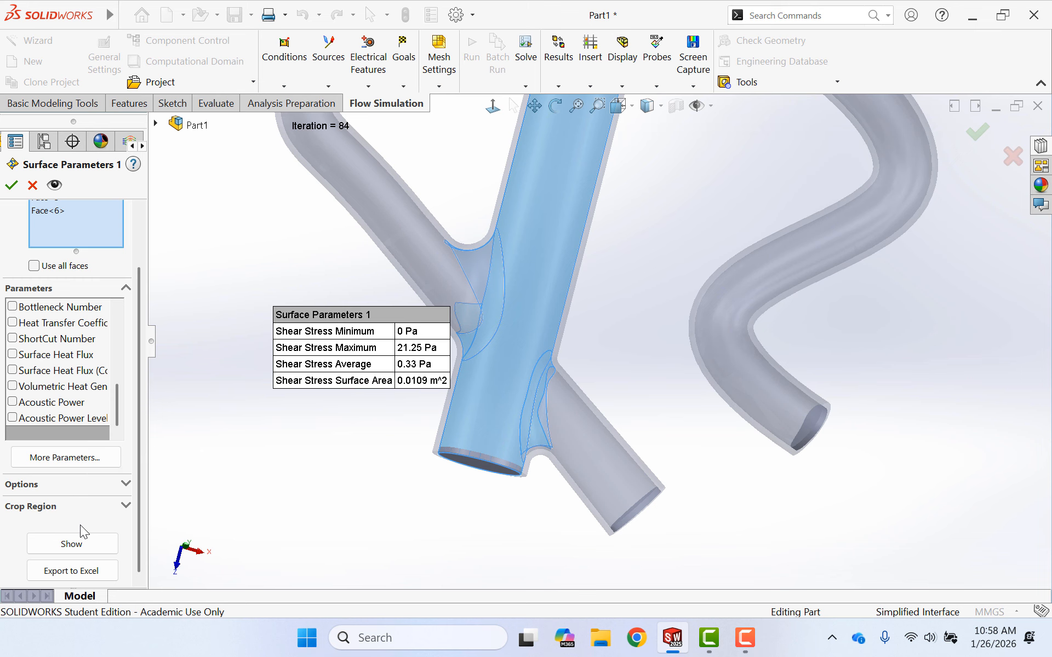
pyautogui.click(81, 544)
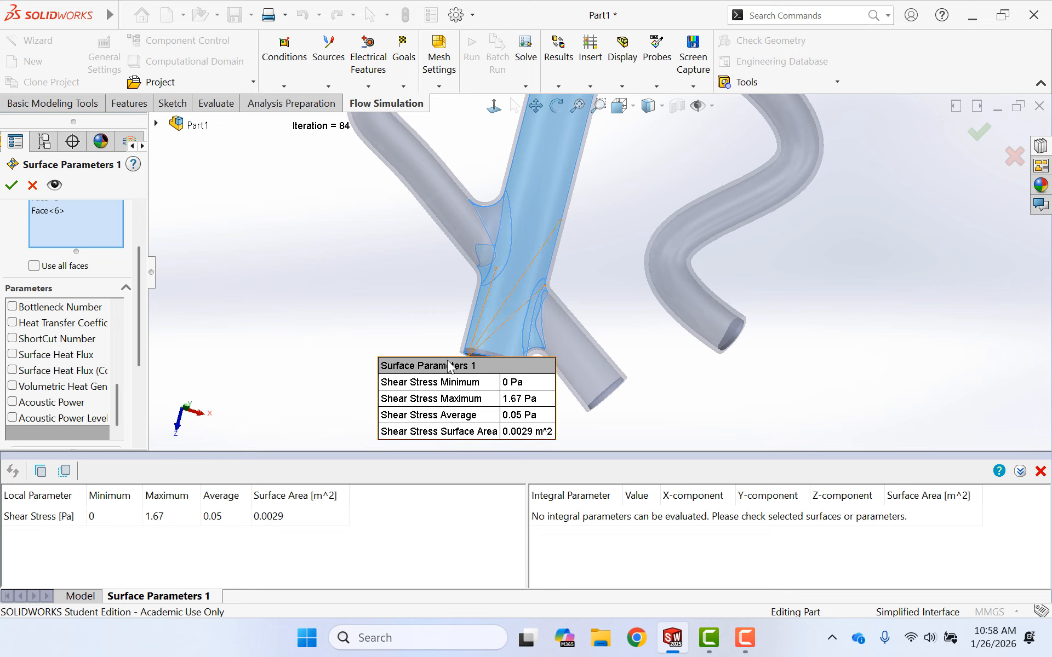
pyautogui.moveTo(448, 365); pyautogui.dragTo(333, 274)
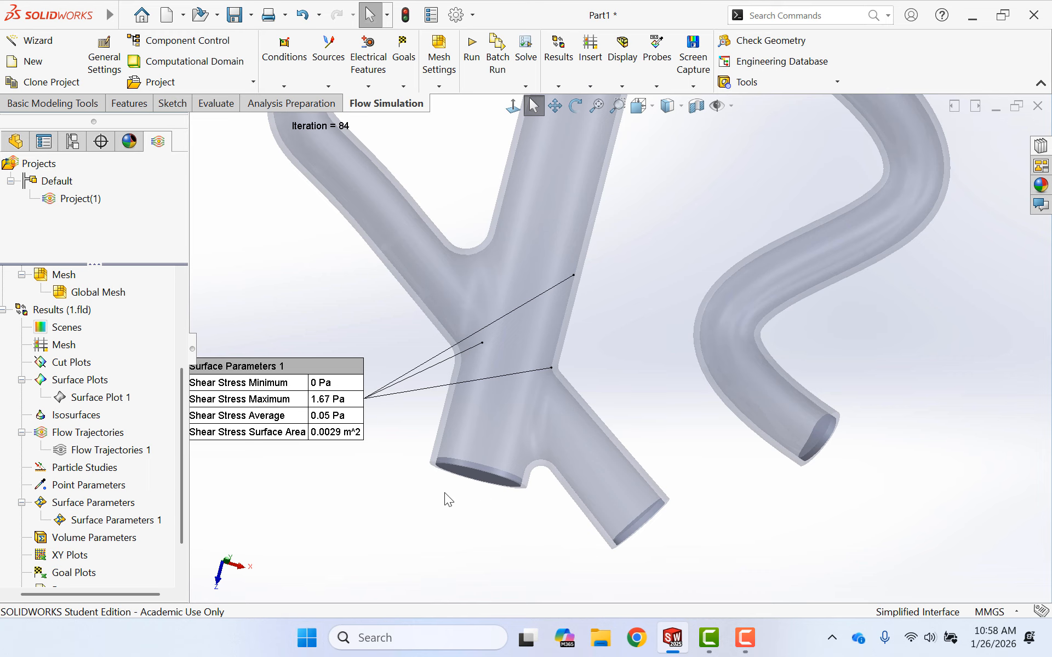
# - Insert a surface parameters result evaluating Mass Flow Rate on the lid face at the main tube's lower end, and show it
pyautogui.moveTo(391, 510); pyautogui.dragTo(376, 566, button='middle')
pyautogui.press('Escape')
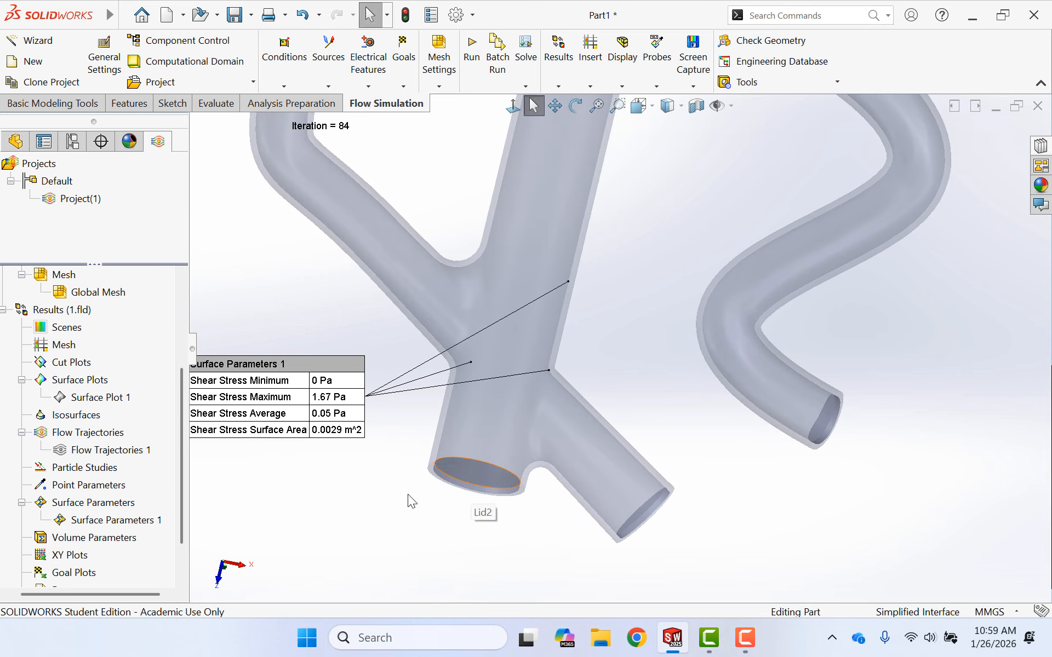
pyautogui.rightClick(87, 507)
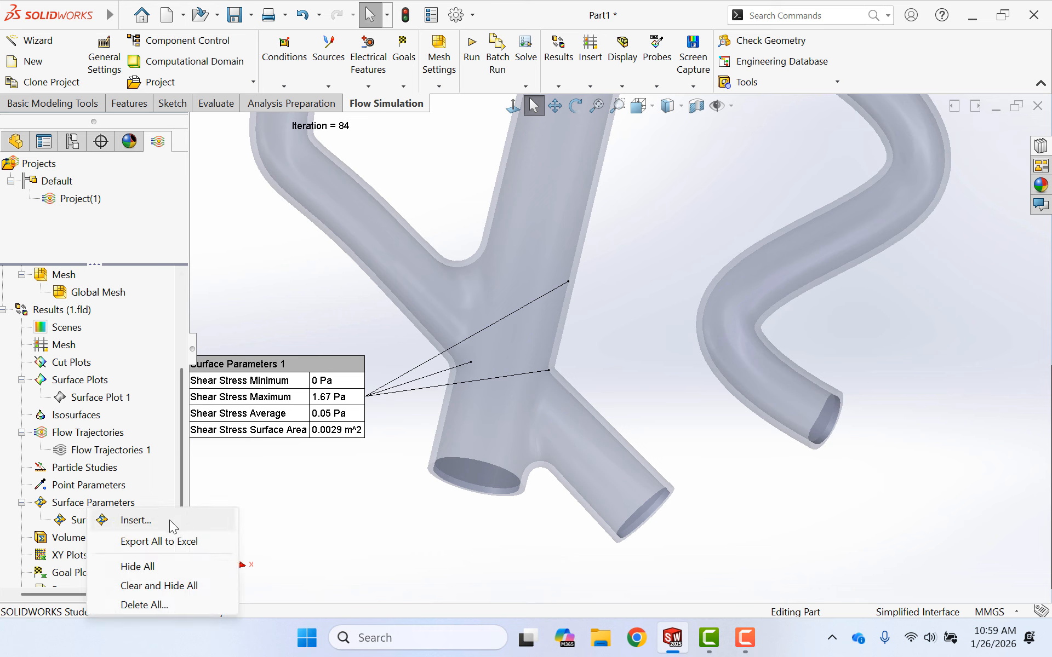
pyautogui.click(169, 520)
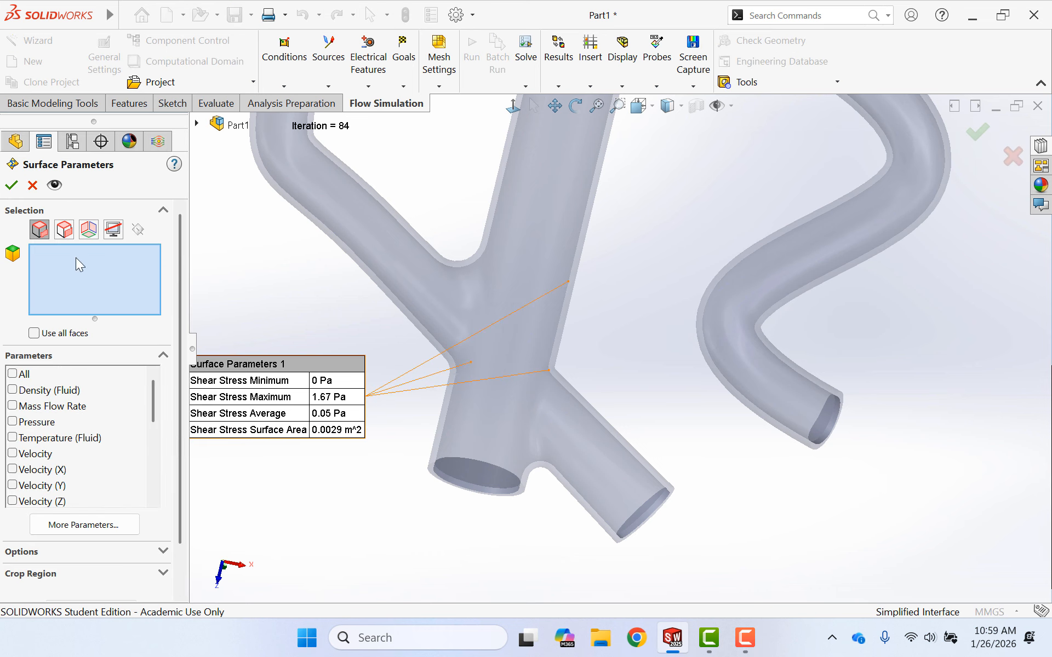
pyautogui.click(470, 482)
pyautogui.click(13, 405)
pyautogui.scroll(-7, 94, 445)
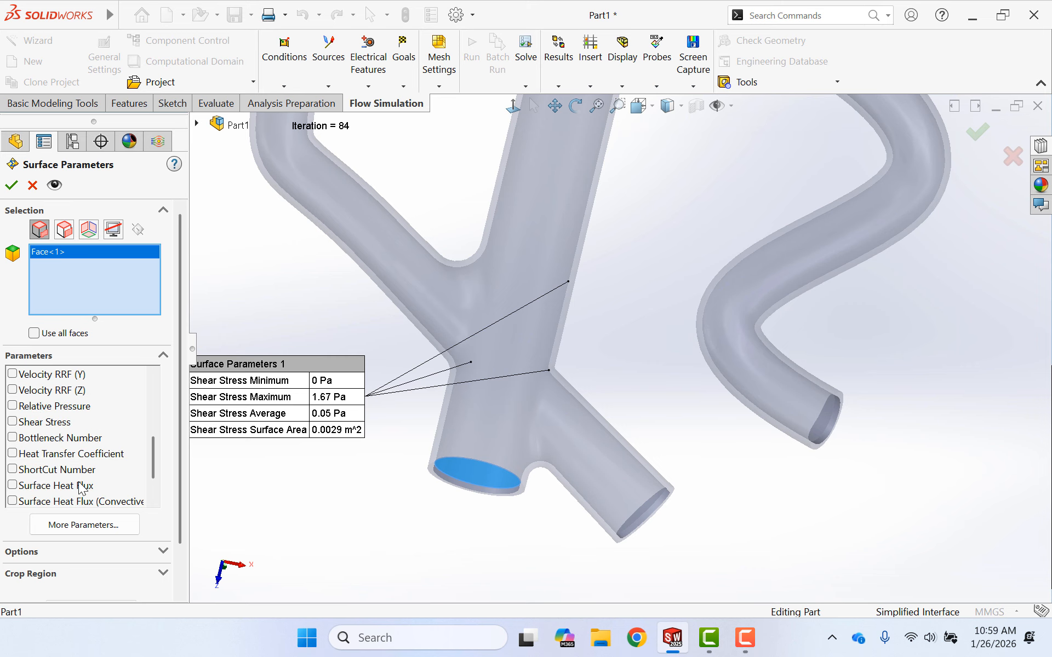
pyautogui.scroll(-2, 169, 474)
pyautogui.click(91, 558)
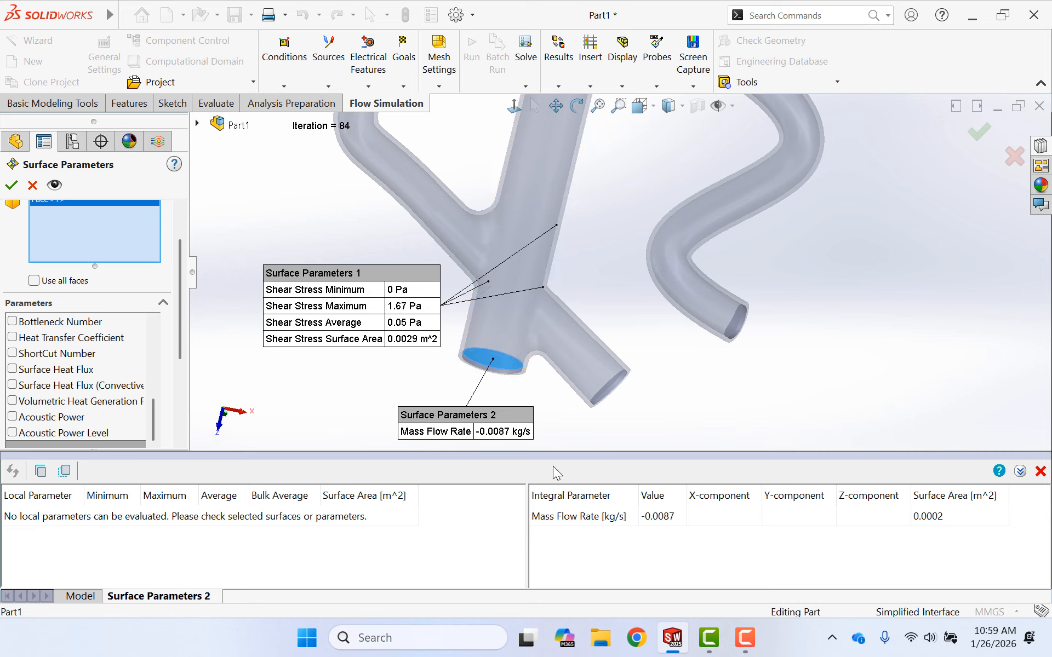
pyautogui.click(11, 184)
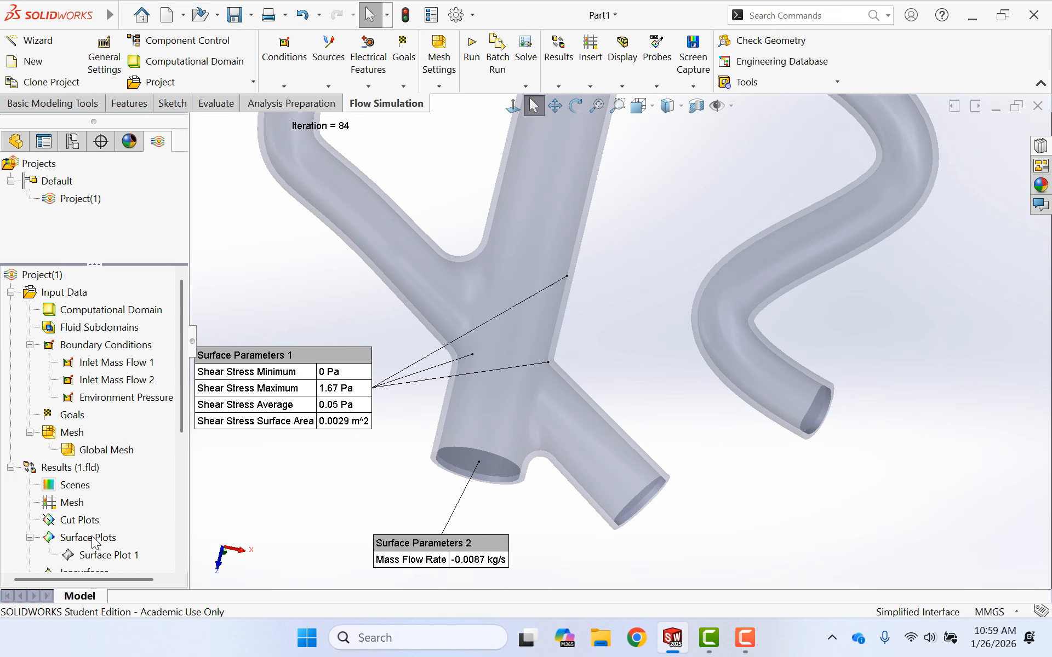
# - Insert another surface parameters result evaluating Mass Flow Rate on the lid face at the short branch's open end
pyautogui.scroll(-3, 92, 534)
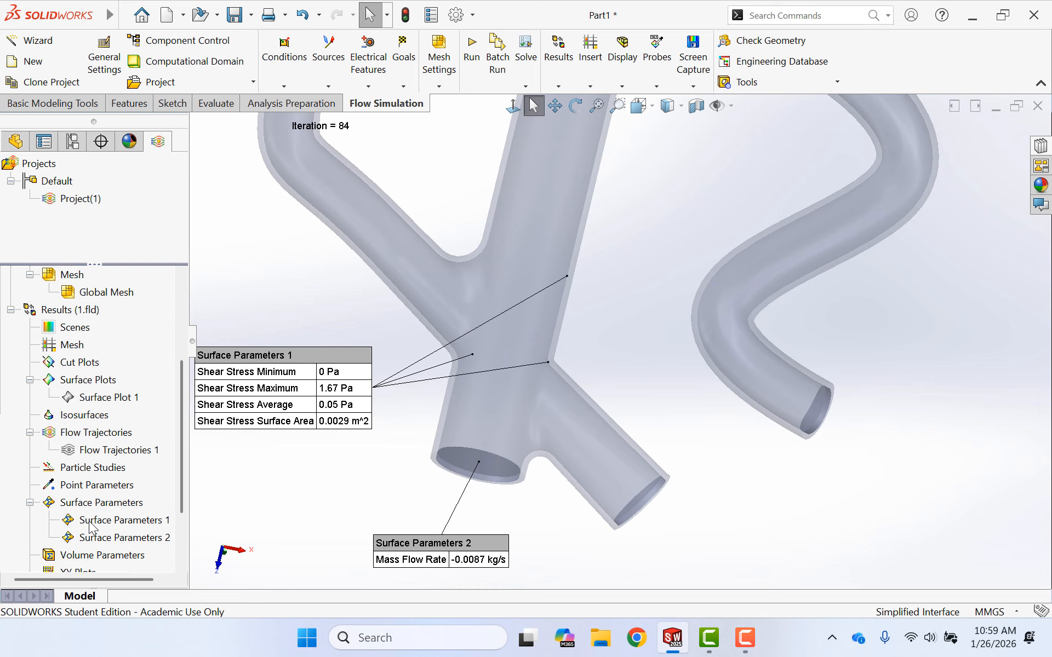
pyautogui.rightClick(92, 508)
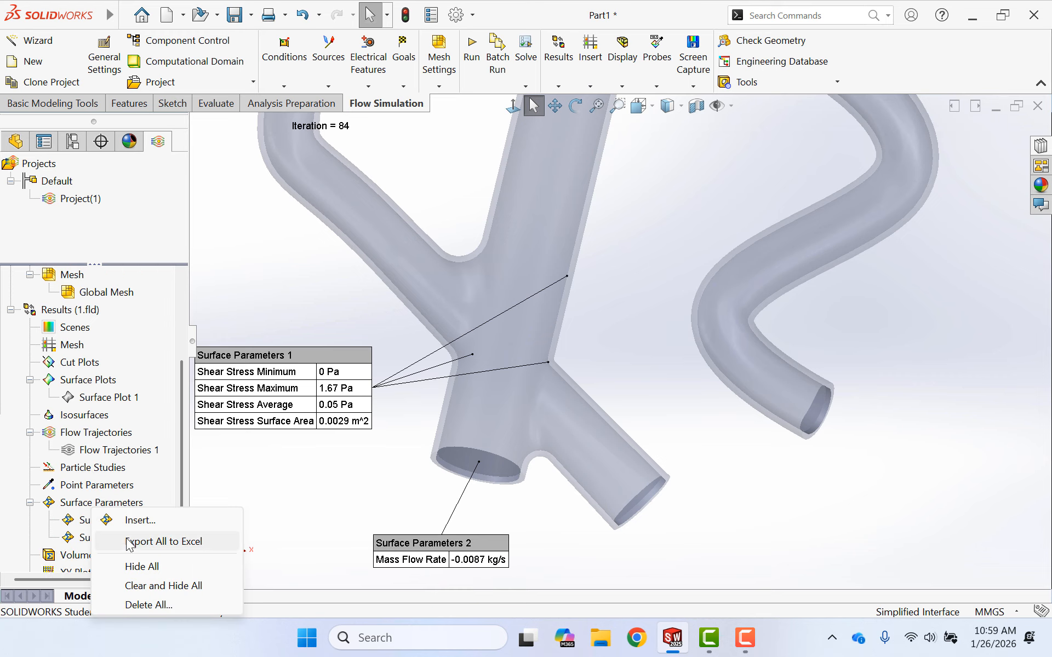
pyautogui.click(133, 523)
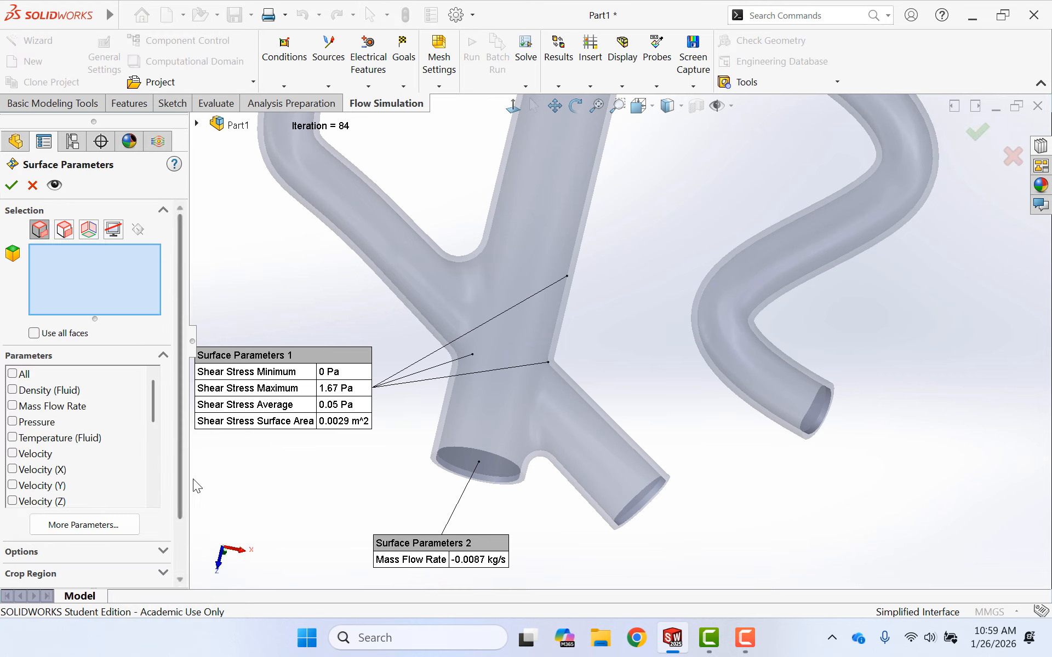
pyautogui.click(624, 476)
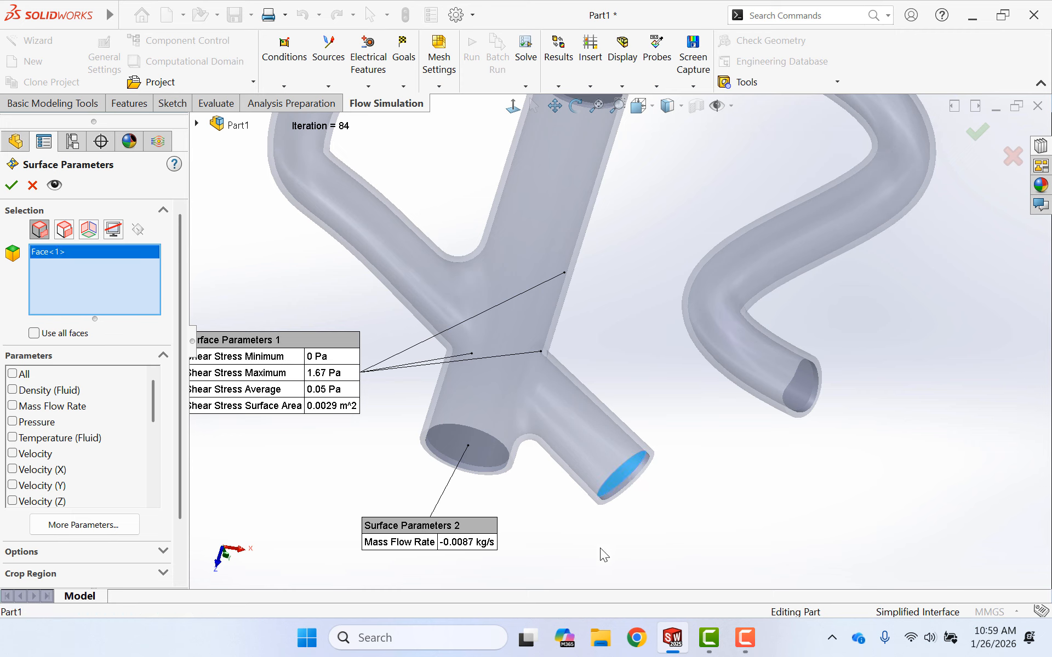
pyautogui.click(78, 408)
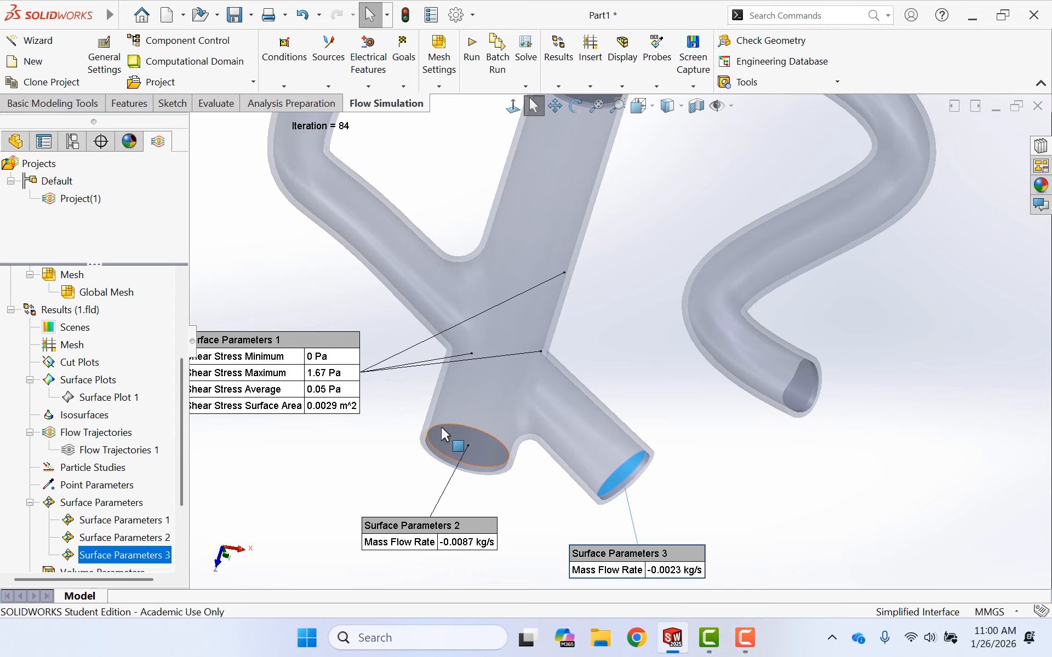
pyautogui.scroll(1, 690, 452)
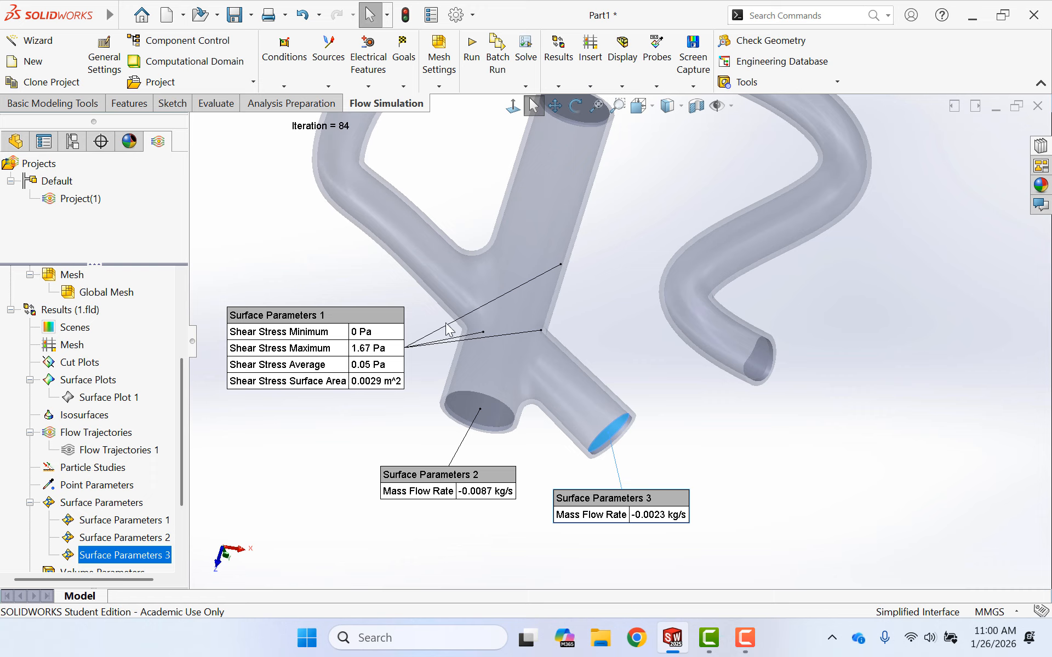
pyautogui.click(290, 463)
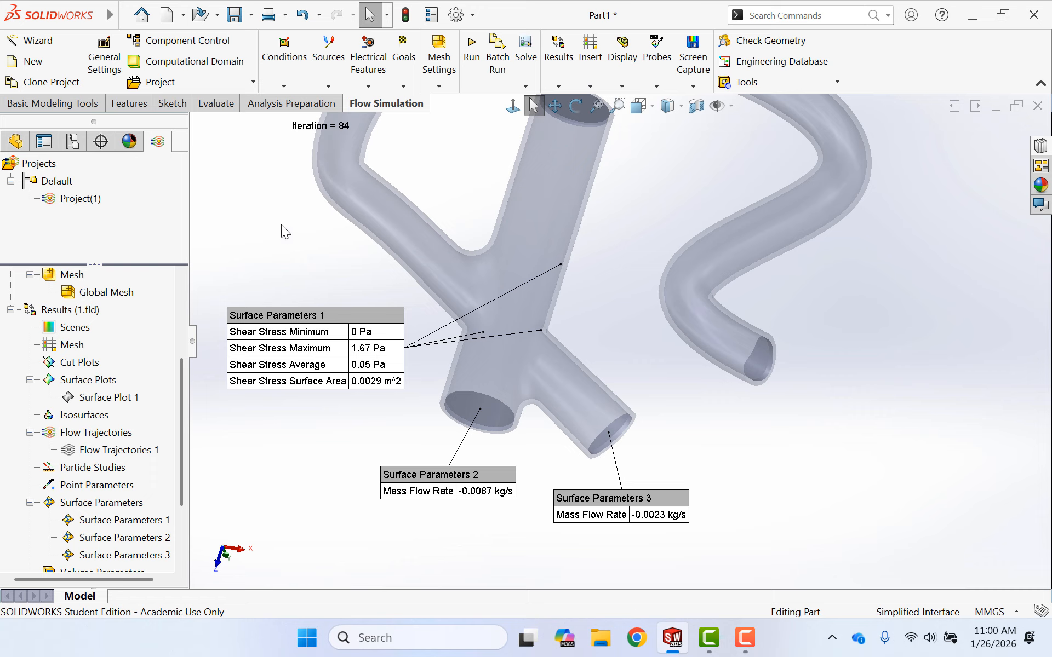
# - Highlight the Top Plane and the Front Plane to examine how each one lies relative to the tube model, ending with nothing selected
pyautogui.click(14, 144)
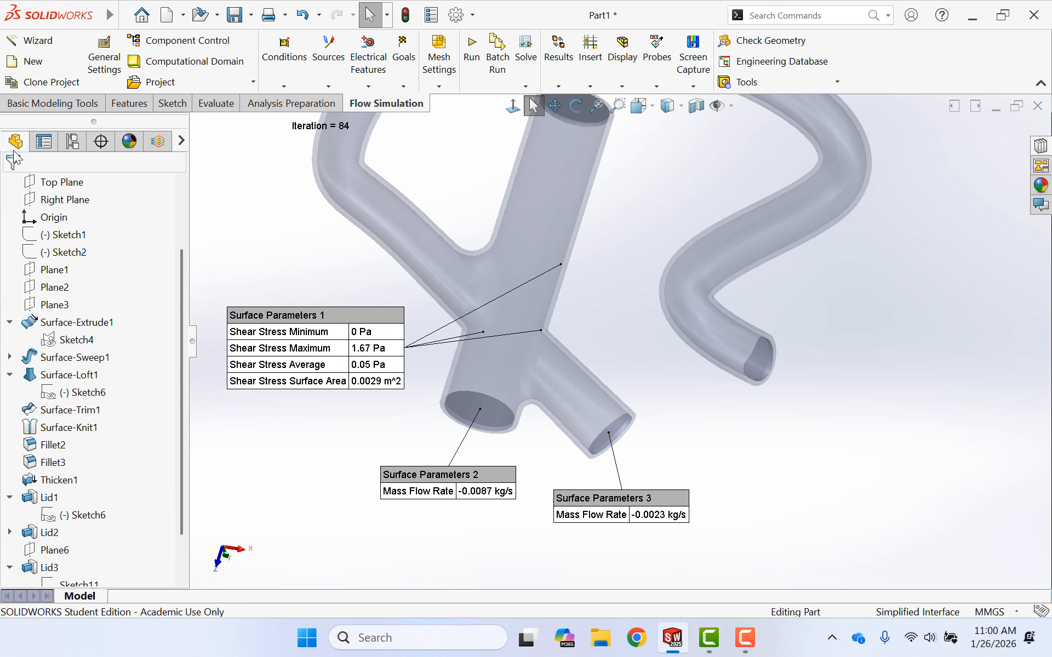
pyautogui.click(55, 184)
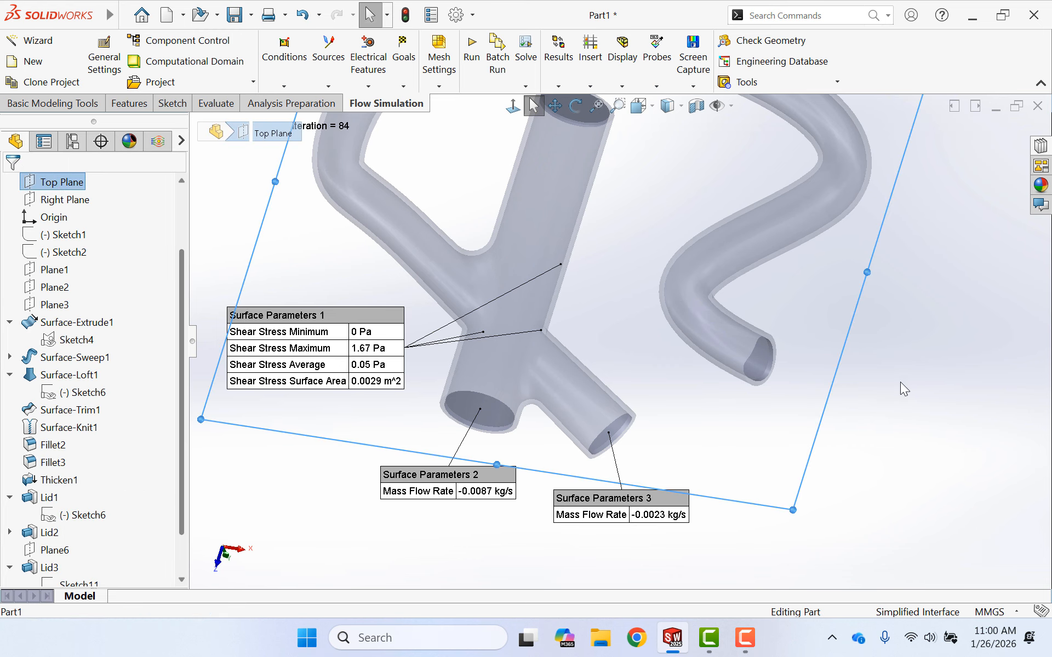
pyautogui.moveTo(905, 383); pyautogui.dragTo(867, 366, button='middle')
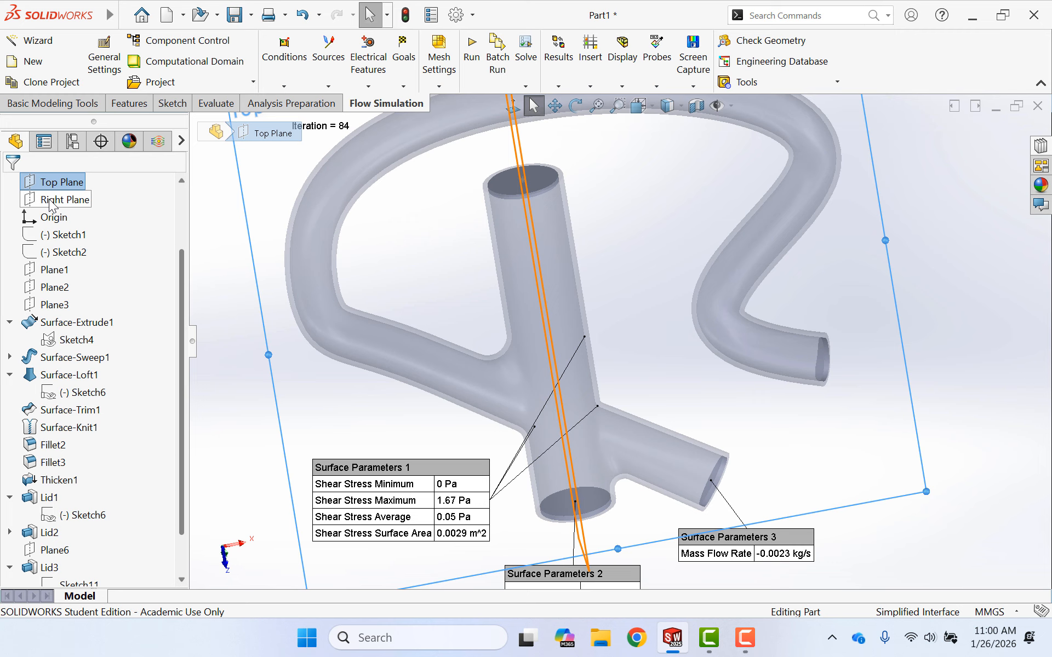
pyautogui.scroll(1, 51, 207)
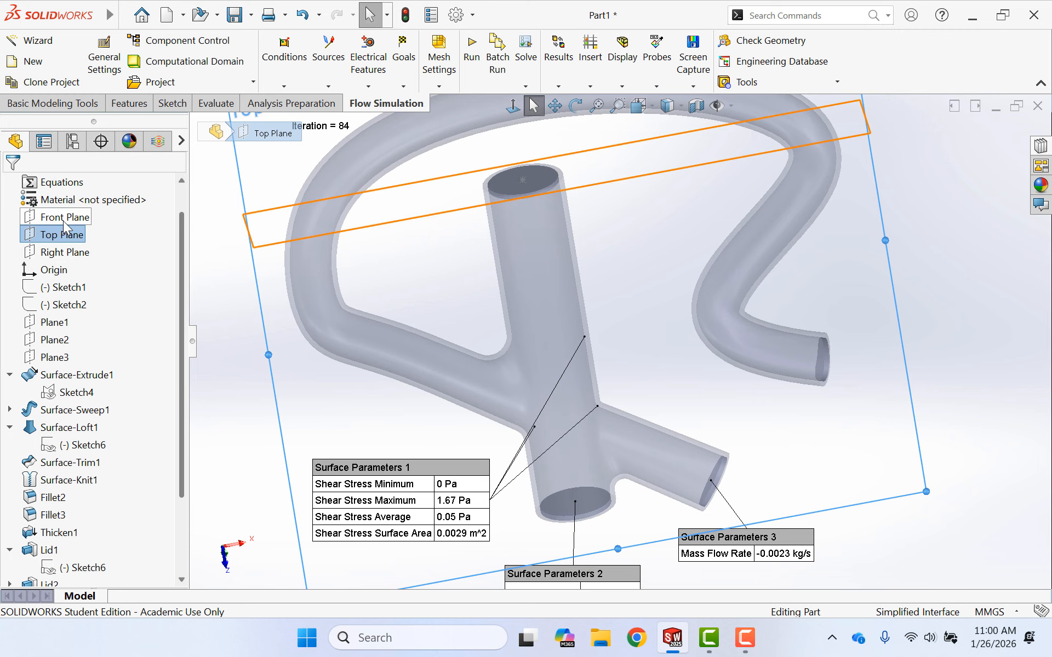
pyautogui.click(63, 219)
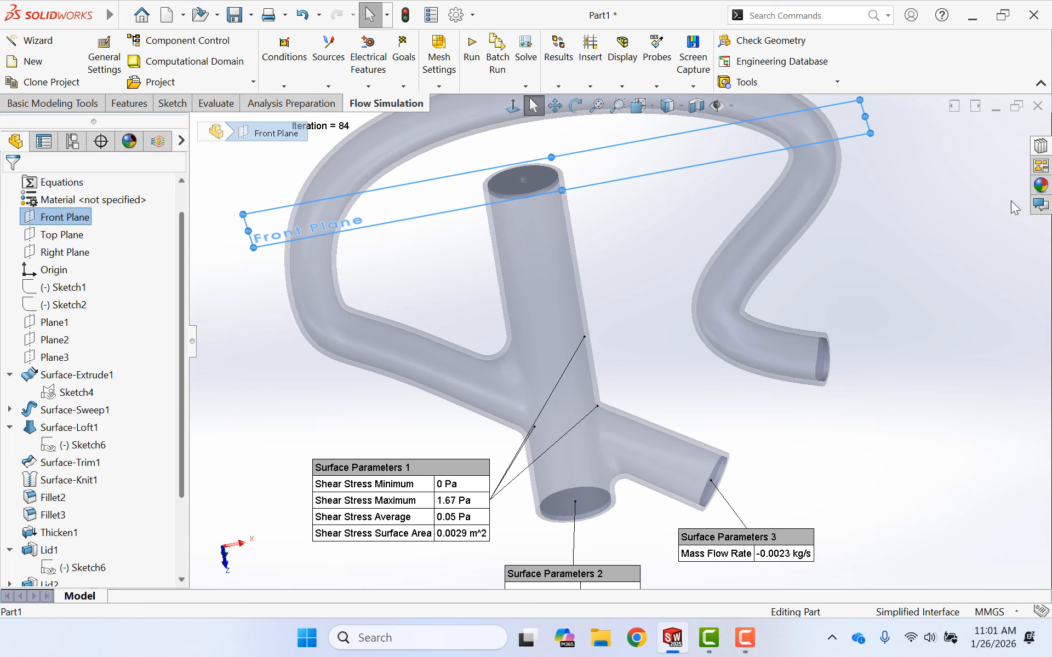
pyautogui.click(963, 271)
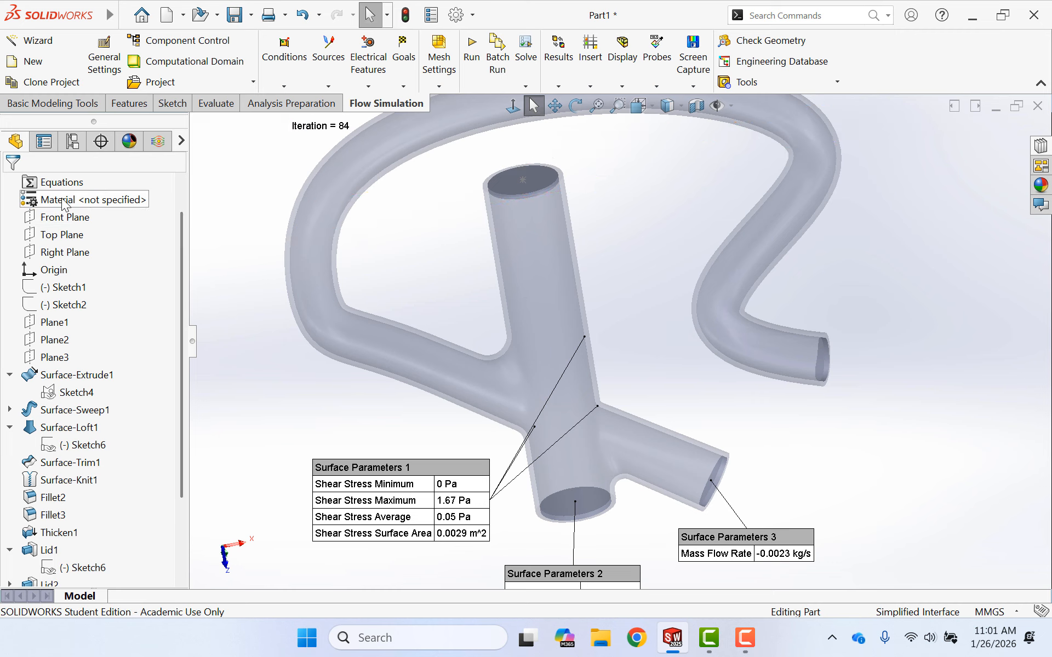
# - Create a reference plane offset 20 mm from the Front Plane, towards the branch junction, and hide it
pyautogui.click(64, 217)
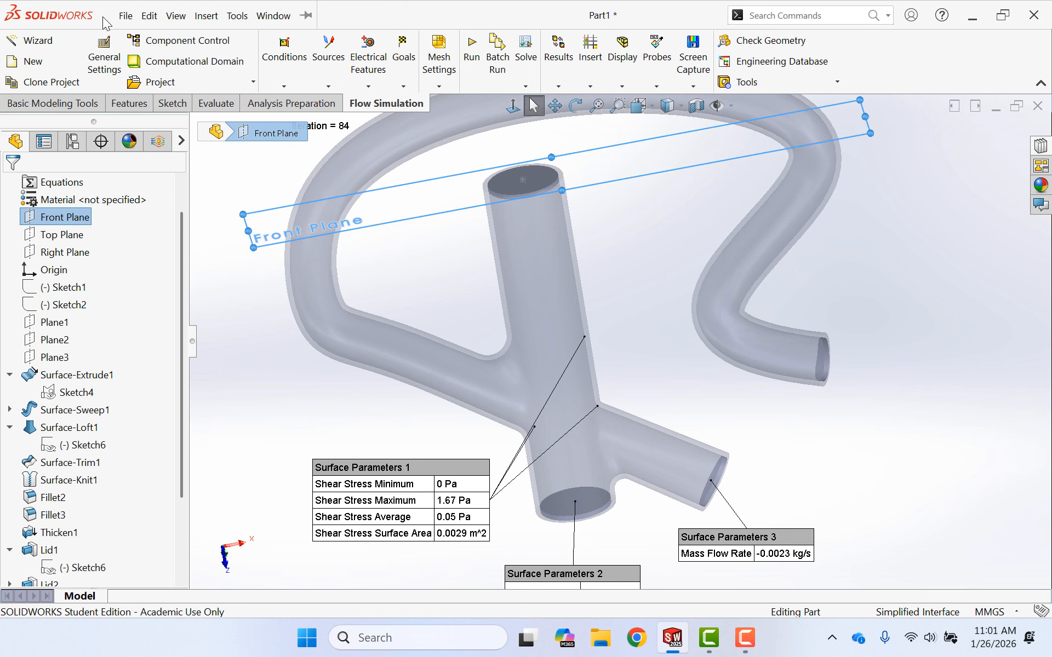
pyautogui.click(202, 16)
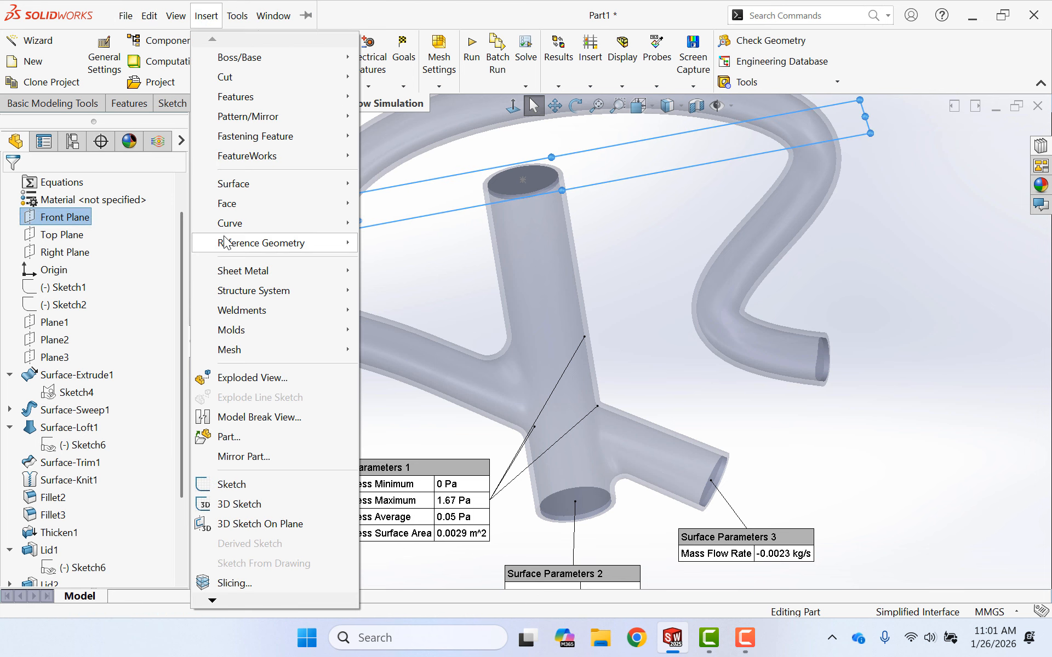
pyautogui.moveTo(229, 242)
pyautogui.click(382, 243)
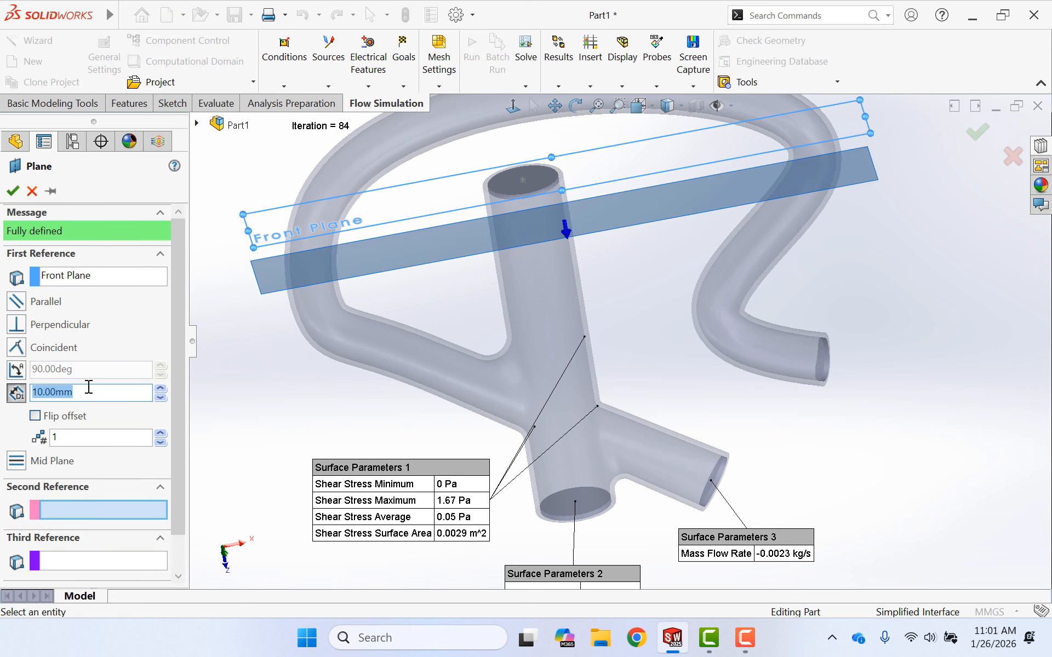
pyautogui.write('2')
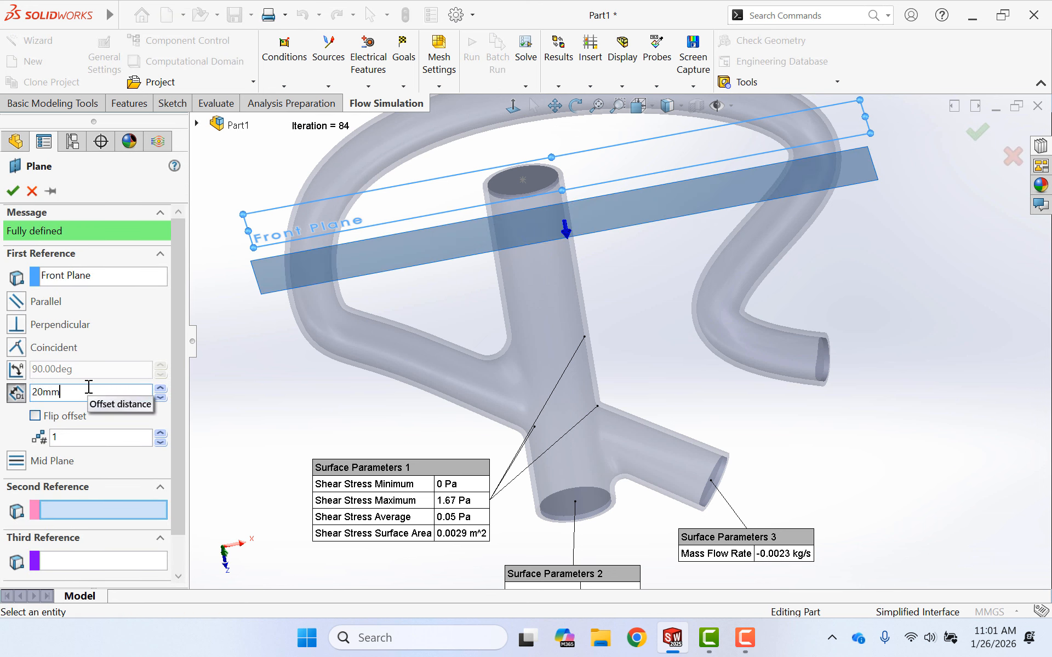
pyautogui.write('0.00mm')
pyautogui.press('Return')
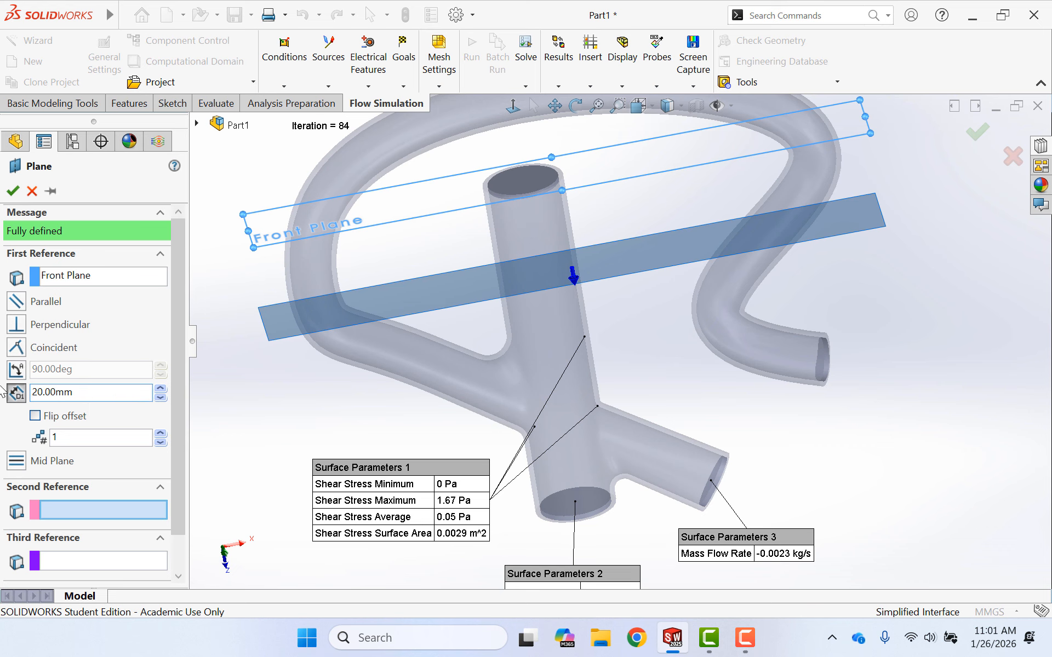
pyautogui.click(13, 190)
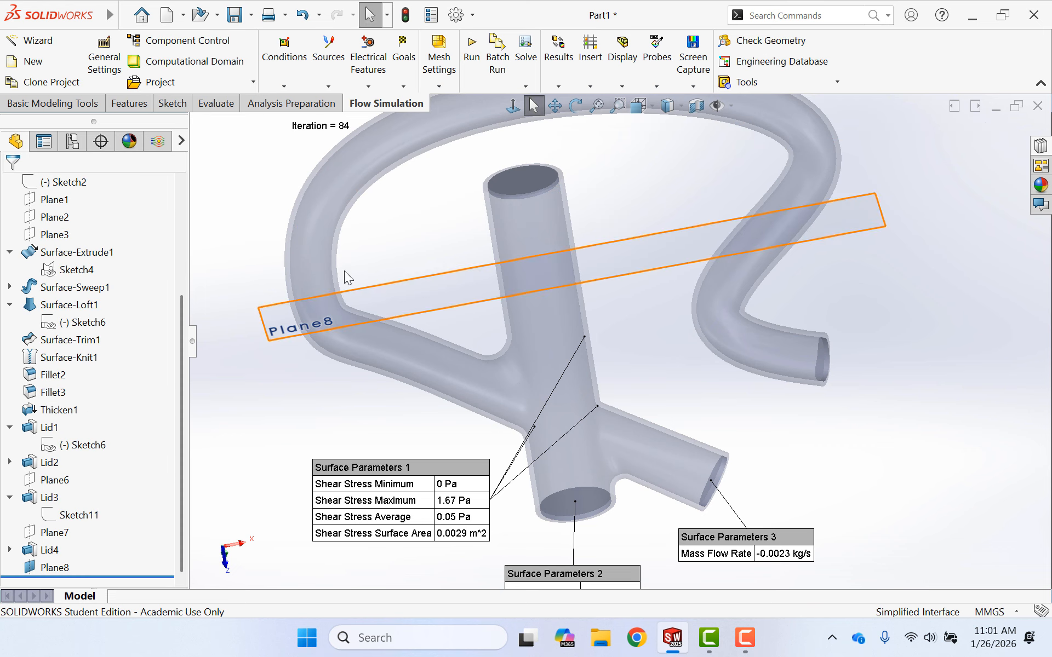
pyautogui.rightClick(50, 576)
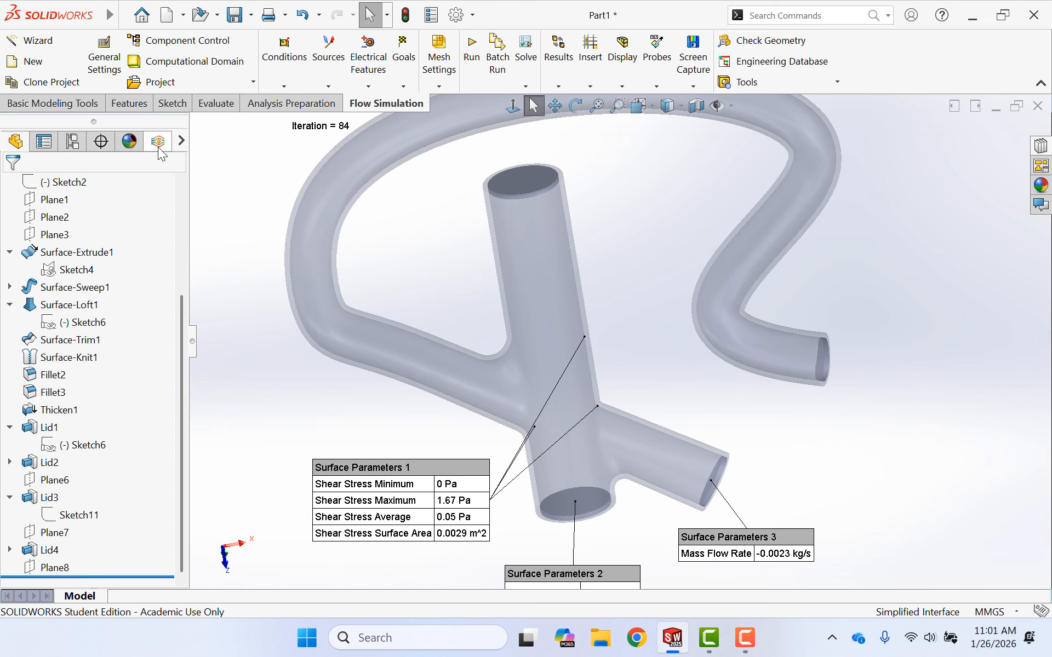
# - Start a new cut plot in the flow results and replace the Front Plane with the Top Plane as its section plane
pyautogui.click(158, 147)
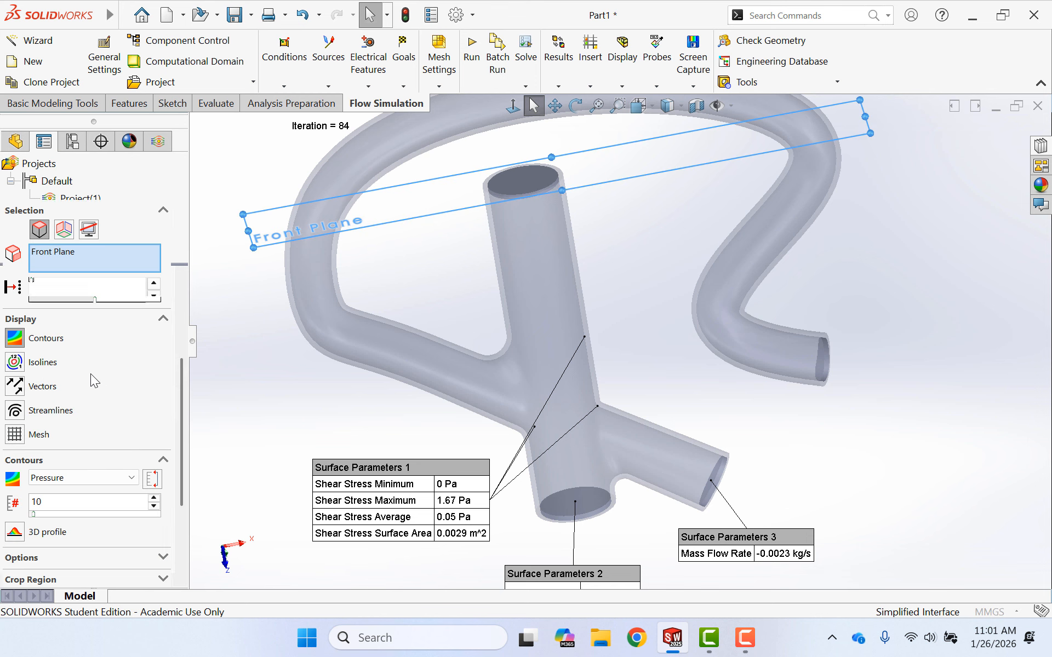
pyautogui.click(80, 255)
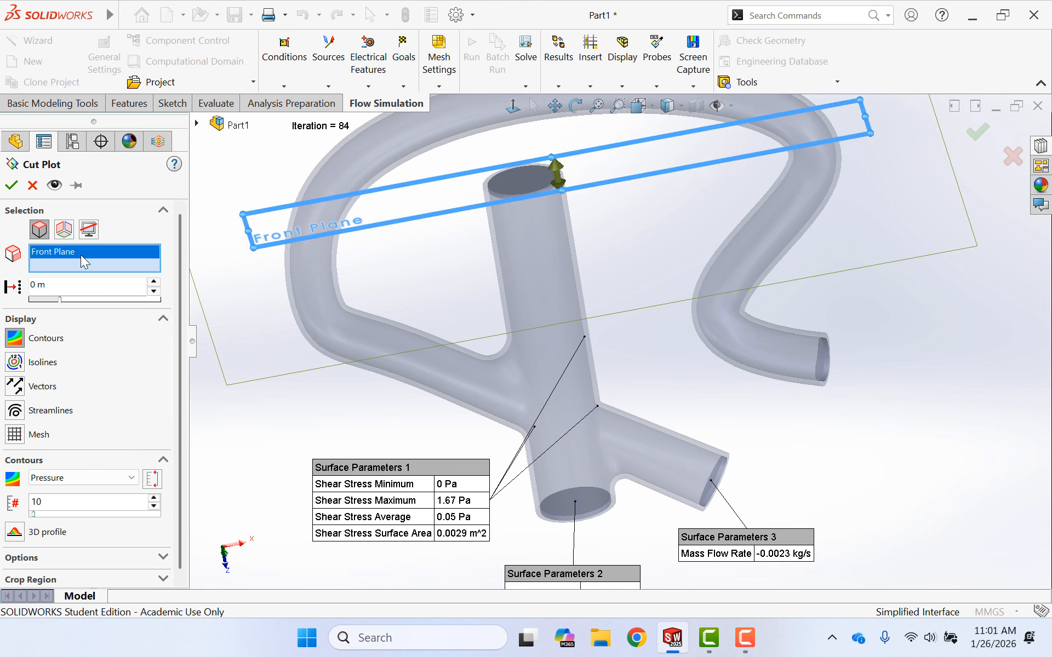
pyautogui.press('Delete')
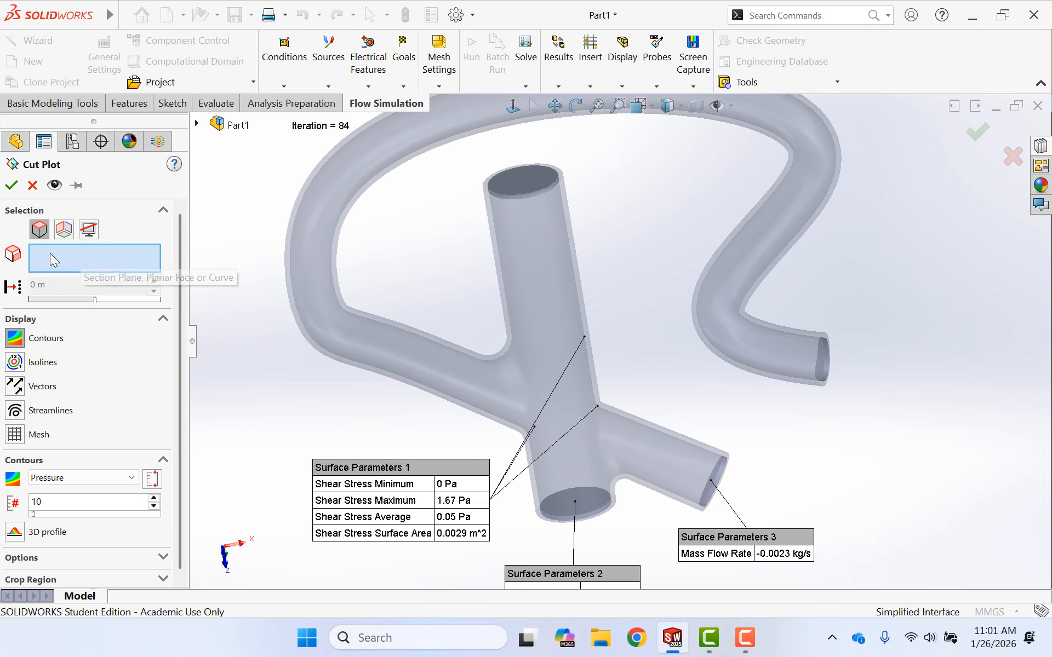
pyautogui.click(196, 123)
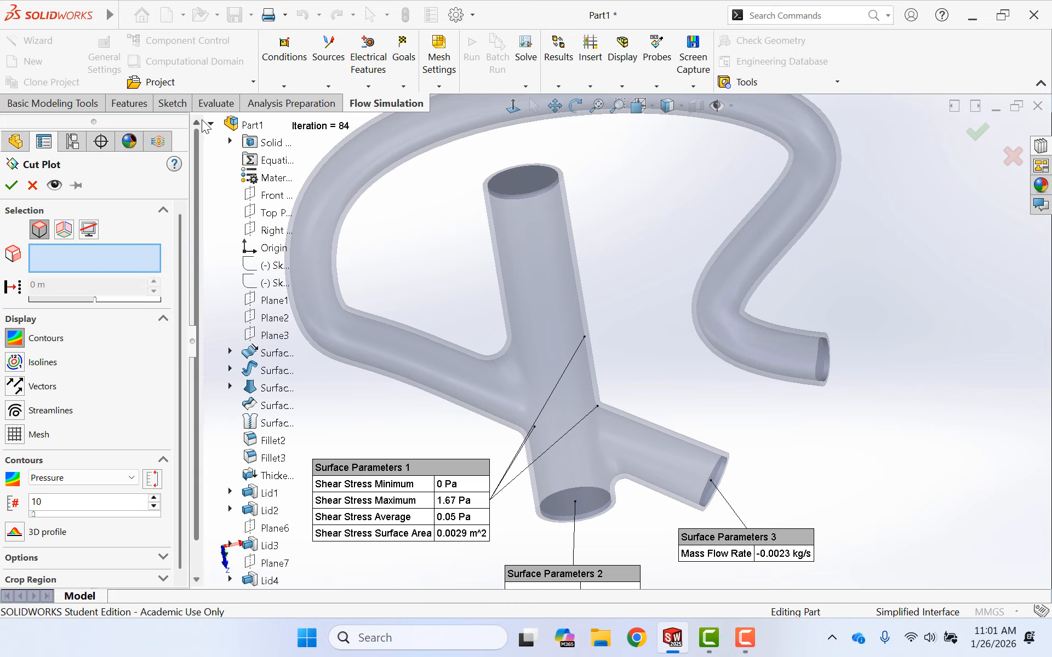
pyautogui.click(281, 213)
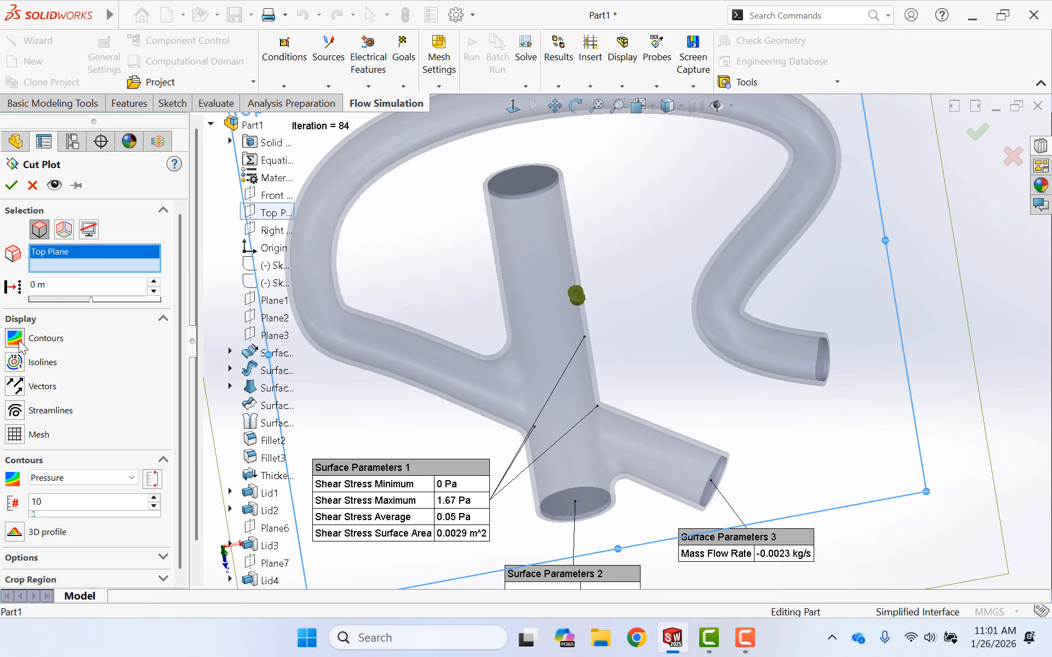
# - Set the cut plot's contours to Velocity with 20 levels and create the plot
pyautogui.click(67, 483)
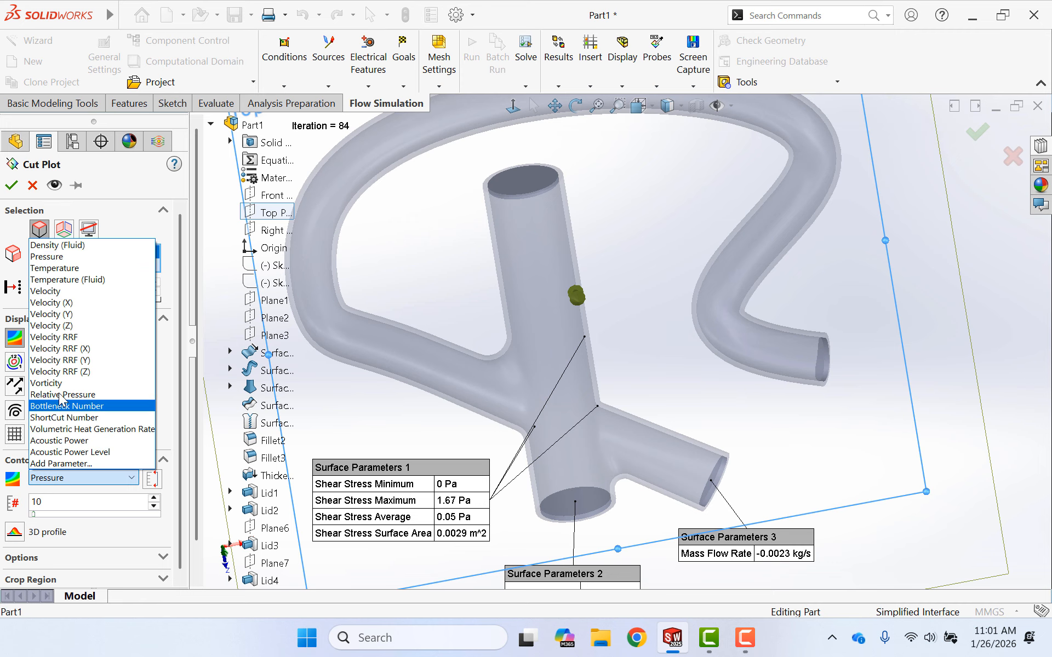
pyautogui.click(55, 291)
pyautogui.doubleClick(58, 500)
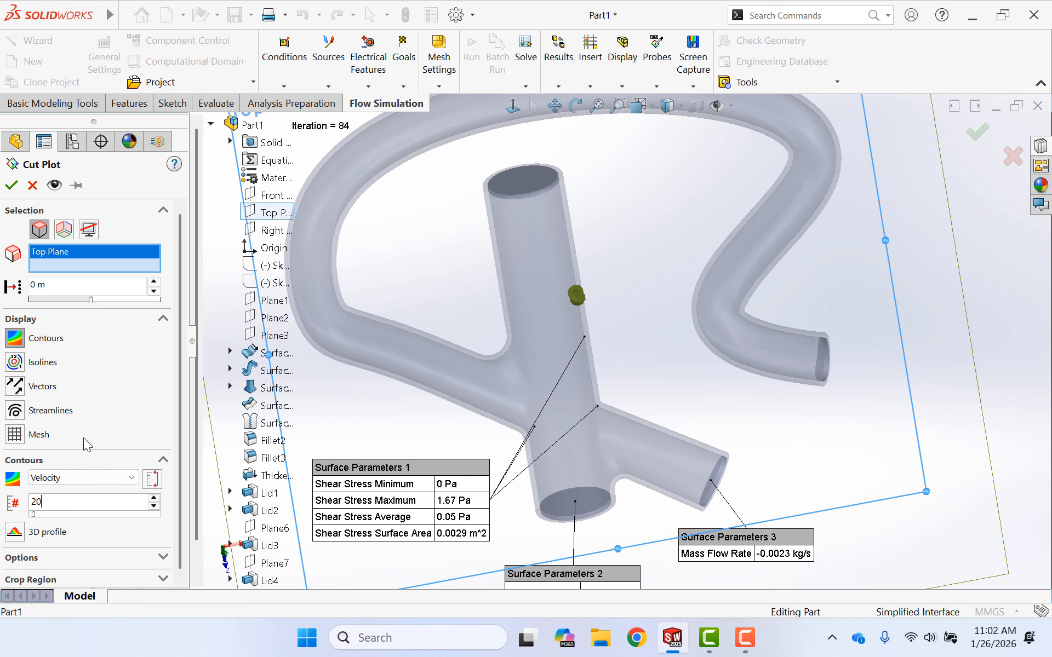
pyautogui.scroll(-1, 82, 439)
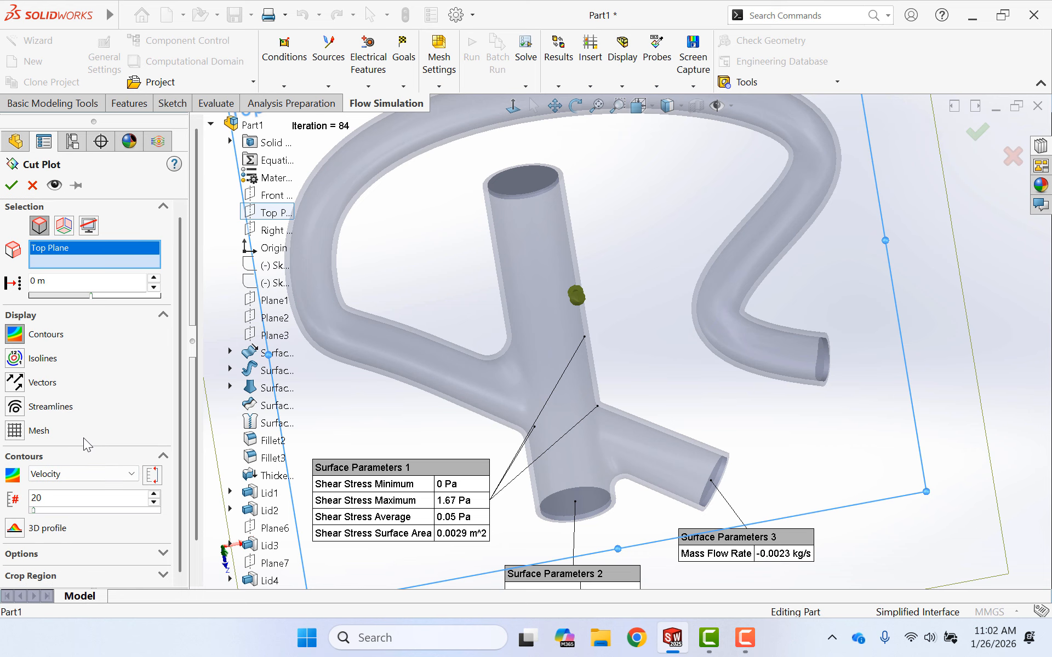
pyautogui.click(11, 185)
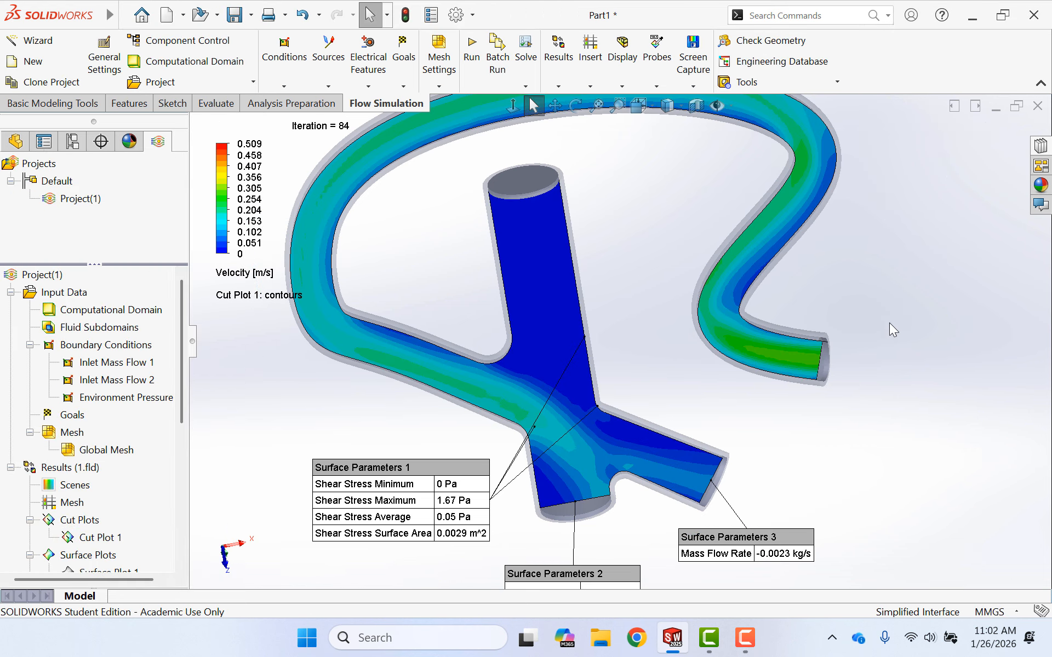
# - Examine the velocity distribution on the Top Plane cut plot from both sides of the tube model
pyautogui.scroll(-3, 889, 309)
pyautogui.scroll(5, 876, 308)
pyautogui.moveTo(820, 329); pyautogui.dragTo(787, 249, button='middle')
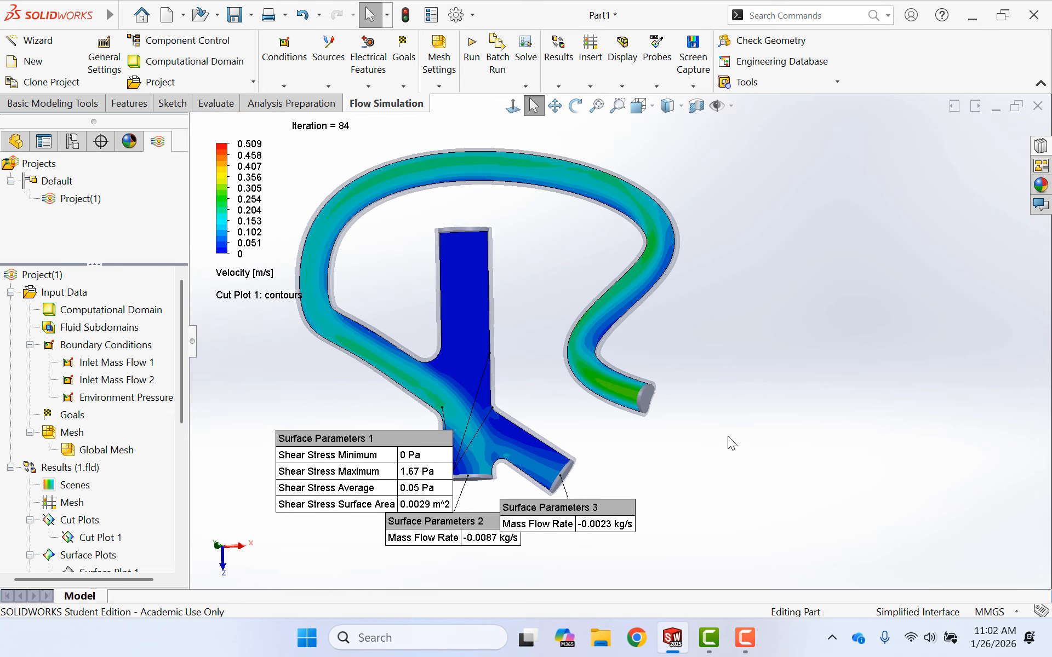
pyautogui.moveTo(727, 436); pyautogui.dragTo(750, 219, button='middle')
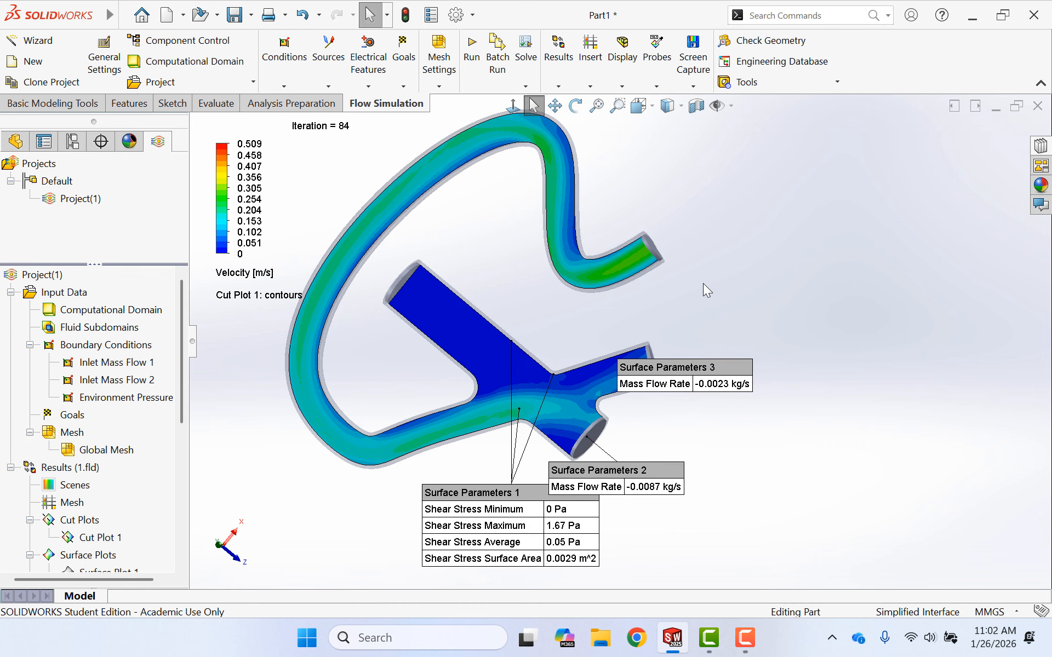
pyautogui.moveTo(737, 245); pyautogui.dragTo(512, 186, button='middle')
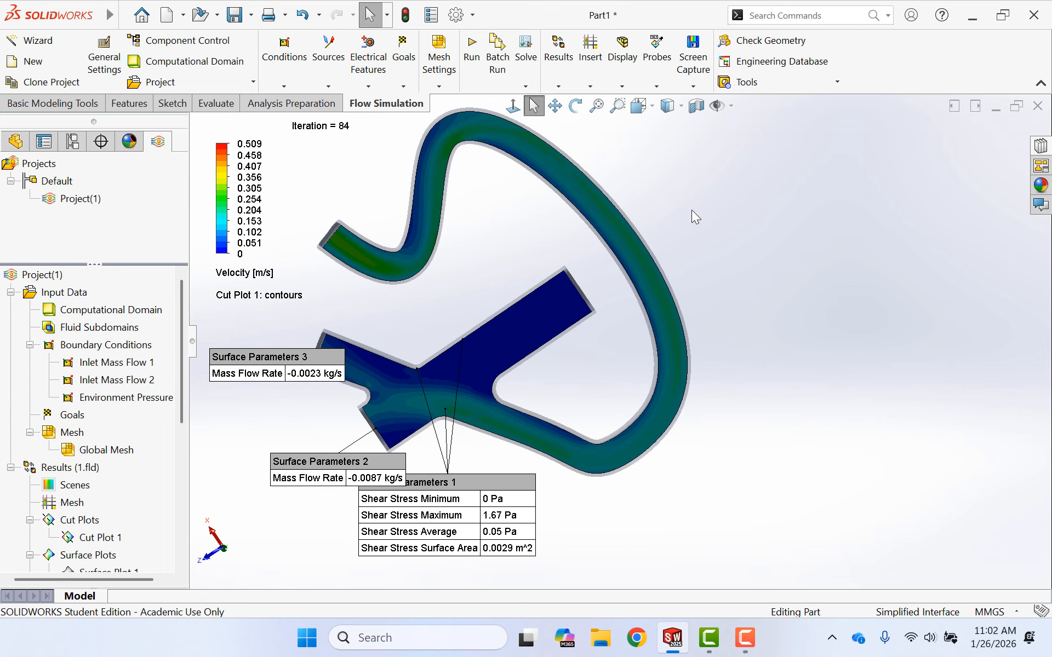
pyautogui.moveTo(691, 210); pyautogui.dragTo(949, 239, button='middle')
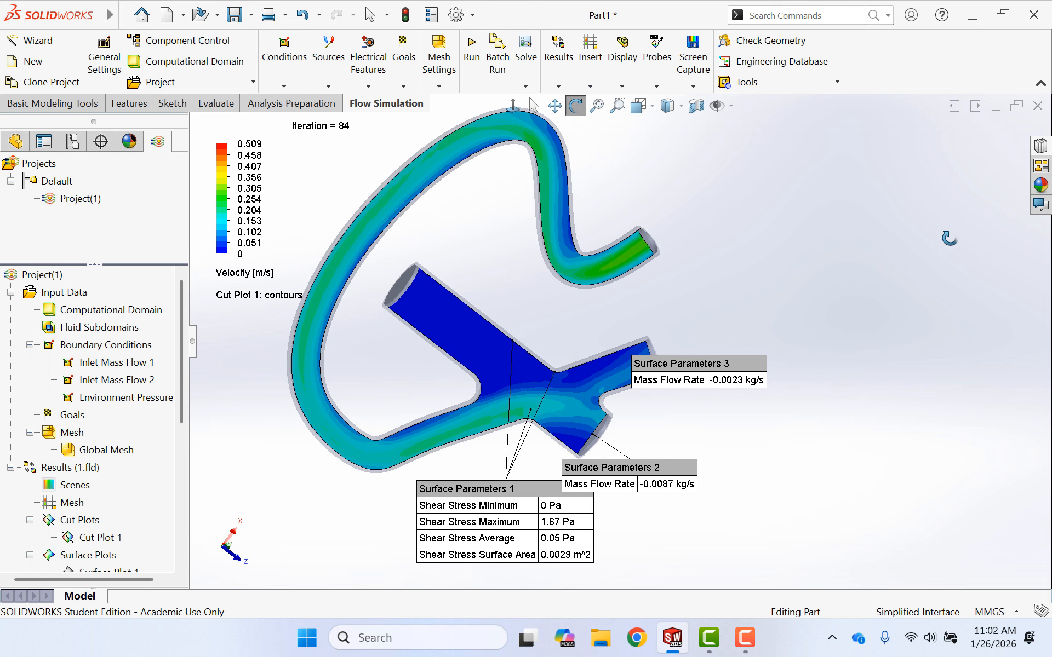
pyautogui.press('Escape')
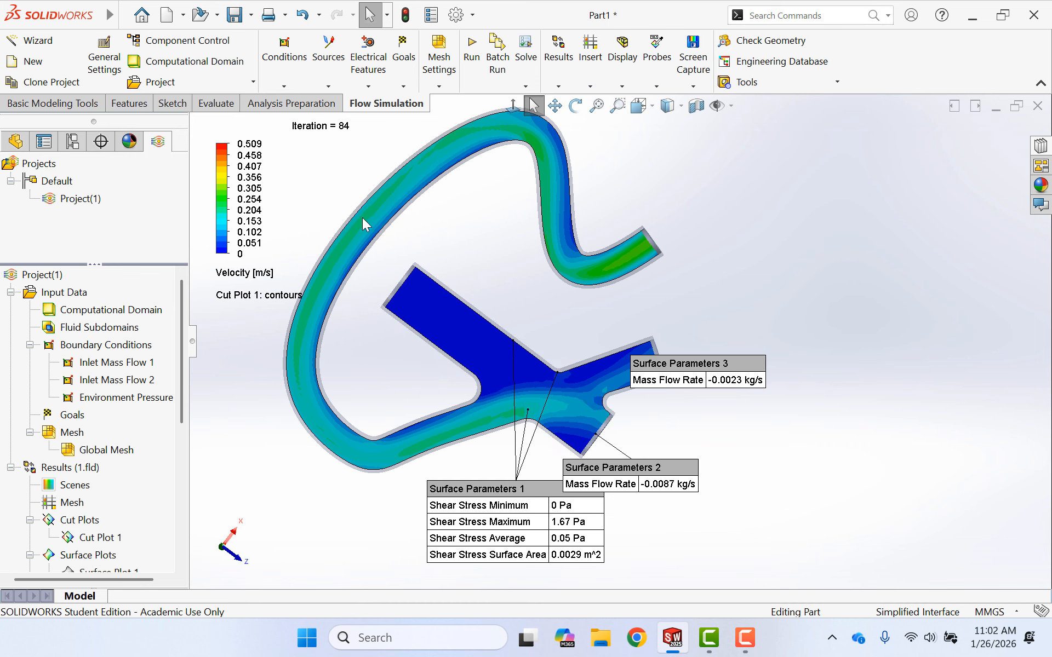
# - Set the maximum of the velocity colour scale to 0.25 m/s
pyautogui.click(249, 144)
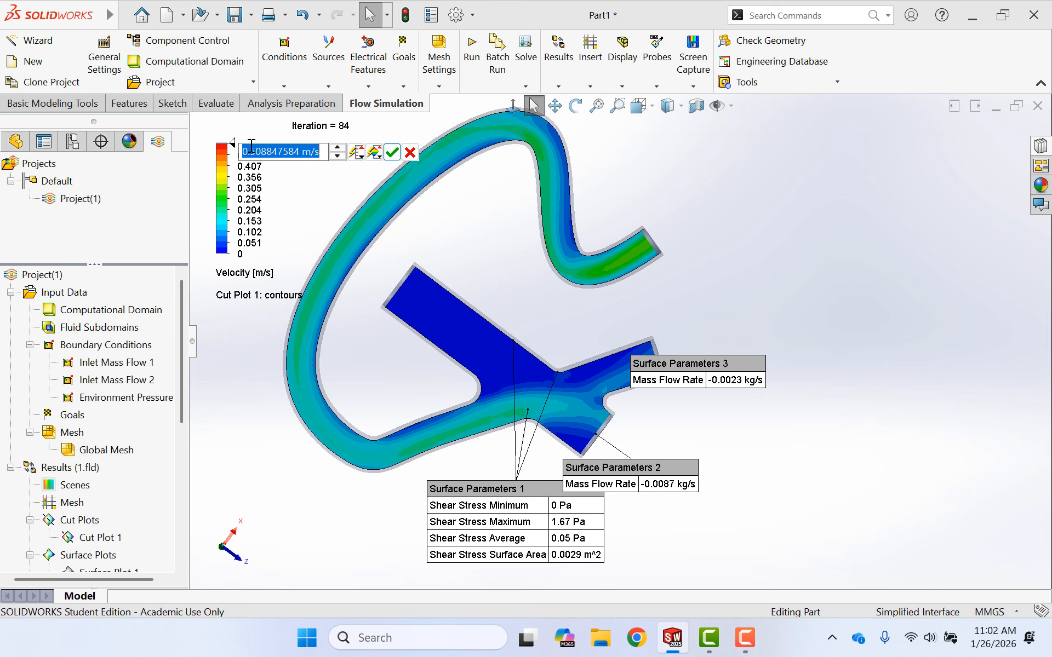
pyautogui.write('0')
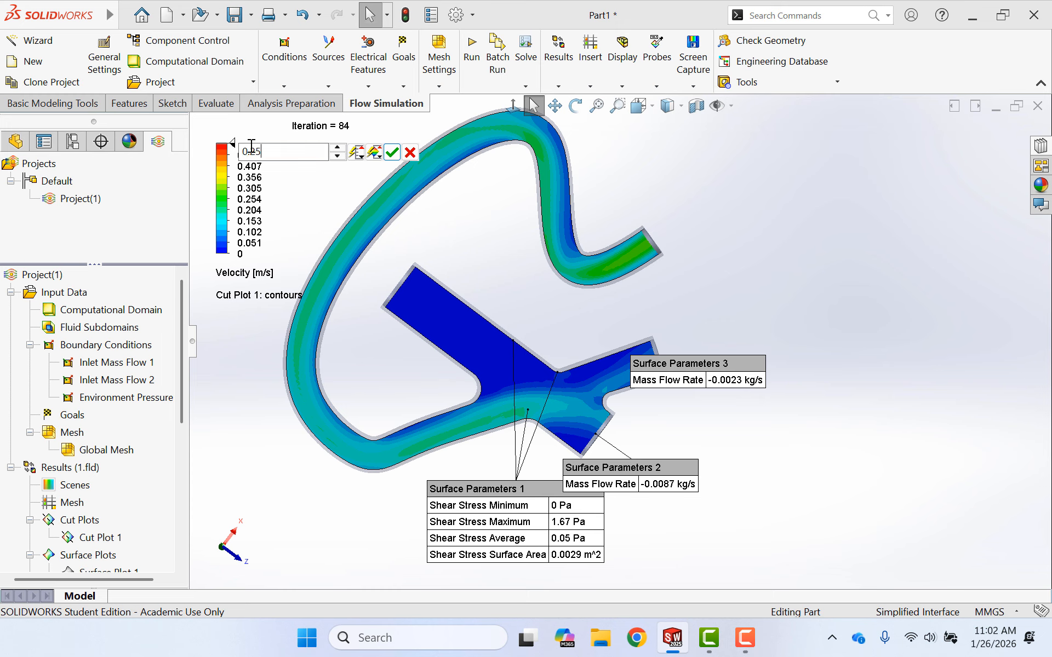
pyautogui.write('.25')
pyautogui.press('Return')
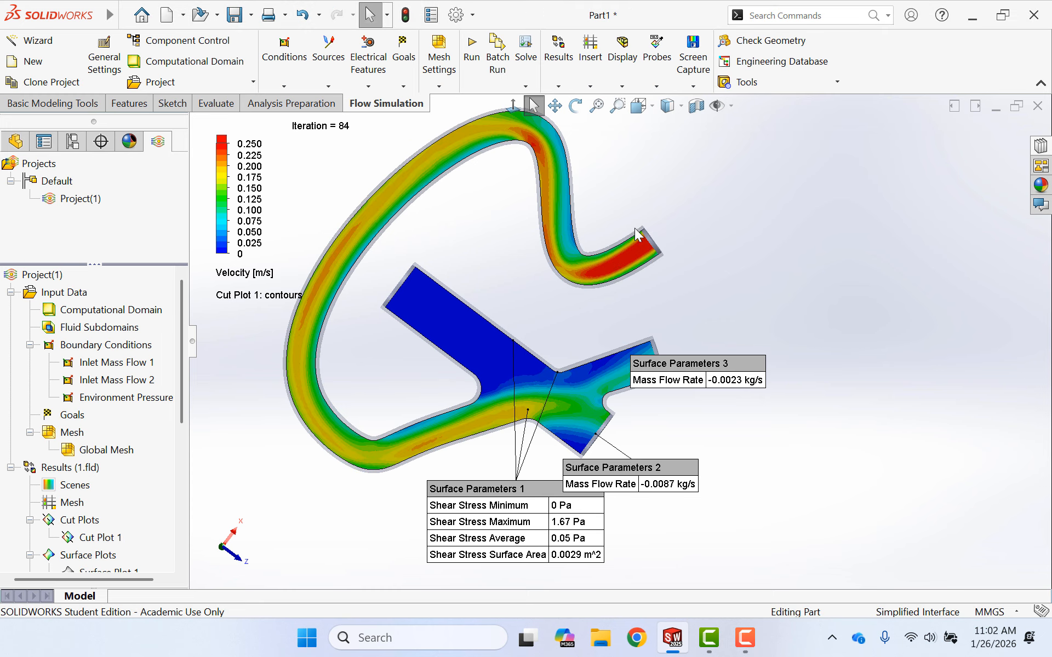
# - Hide the velocity cut plot that lies on the Top Plane
pyautogui.moveTo(672, 213); pyautogui.dragTo(677, 204, button='middle')
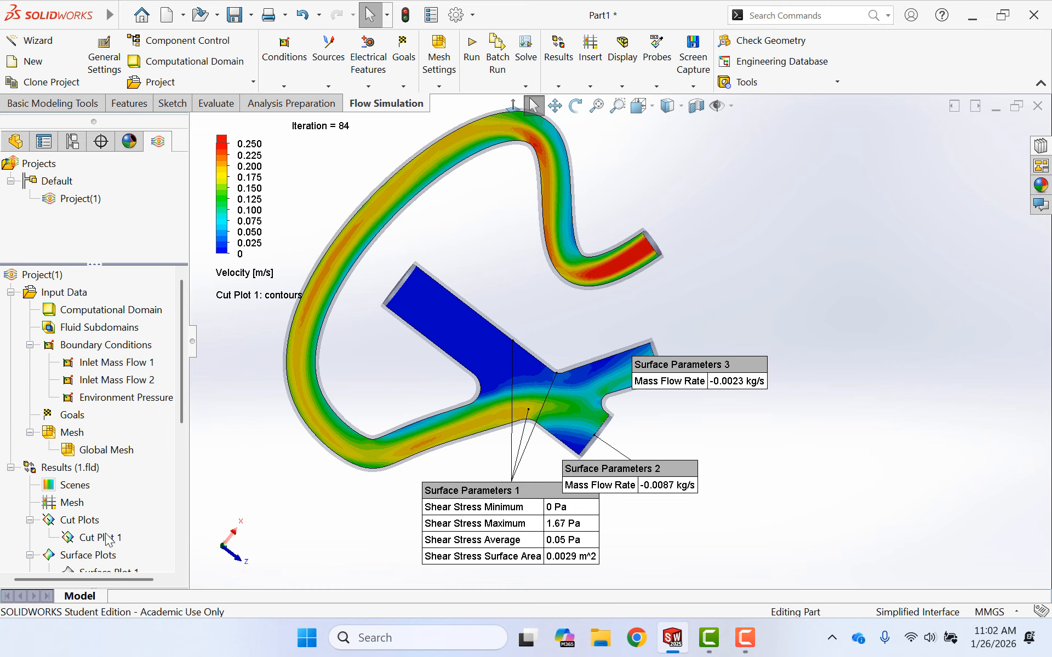
pyautogui.rightClick(108, 539)
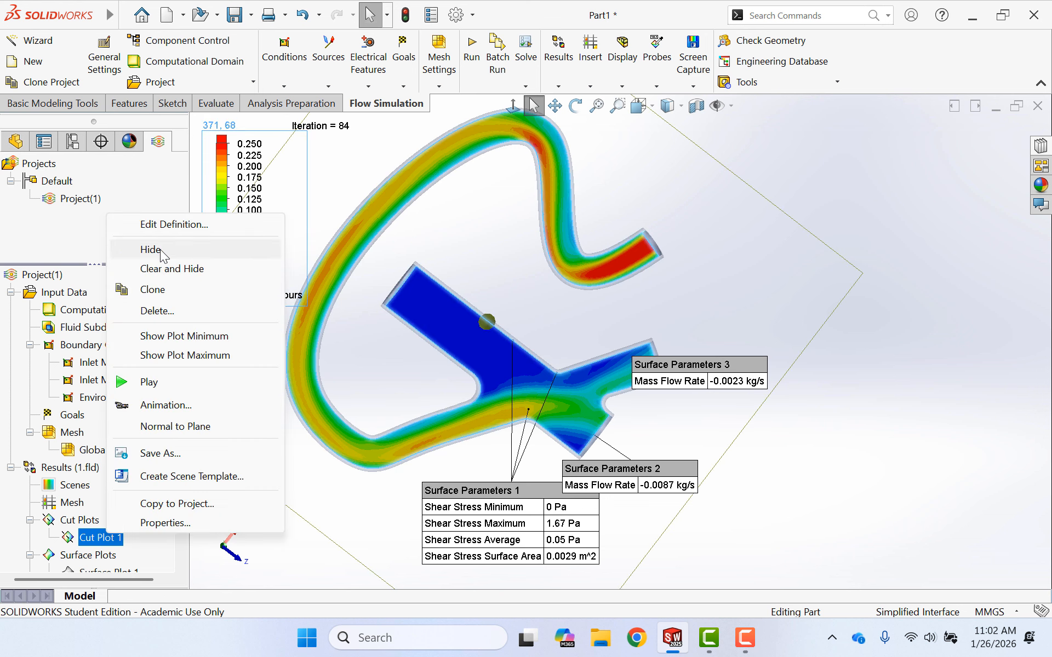
pyautogui.click(150, 251)
# - Insert a second velocity contour cut plot, using the plane offset 20 mm from the Front Plane as its section plane
pyautogui.rightClick(80, 520)
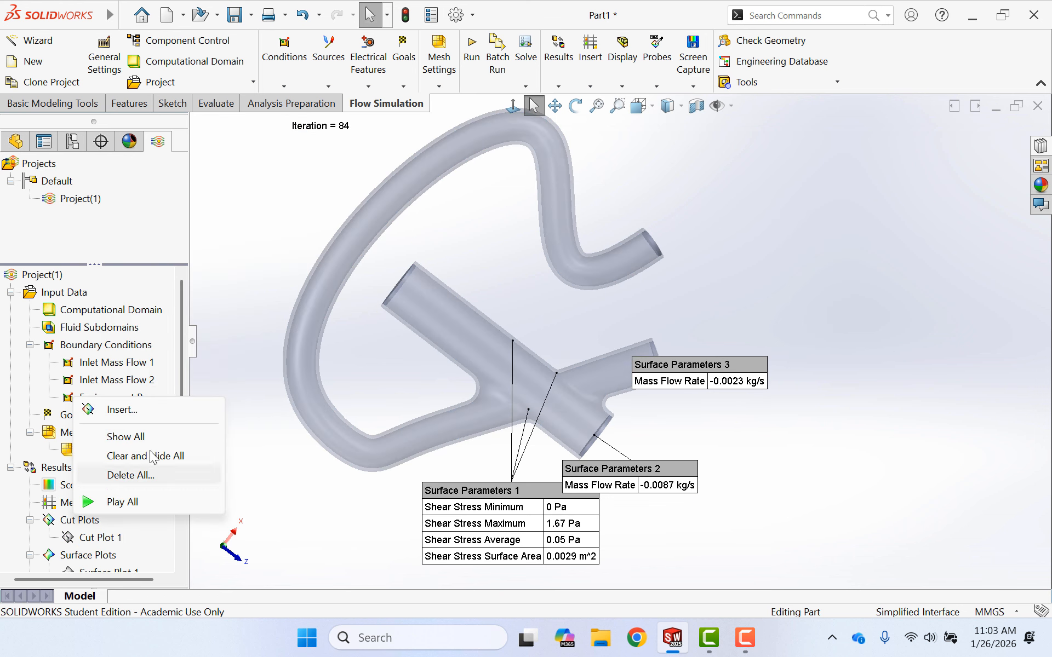
pyautogui.click(156, 413)
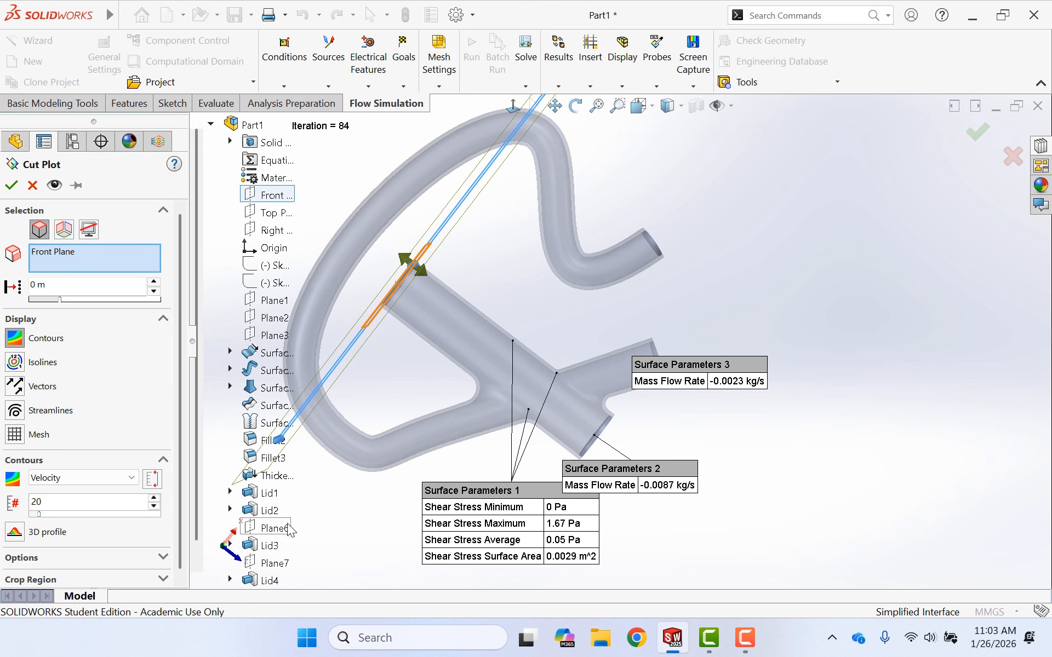
pyautogui.scroll(-3, 326, 493)
pyautogui.scroll(-1, 278, 551)
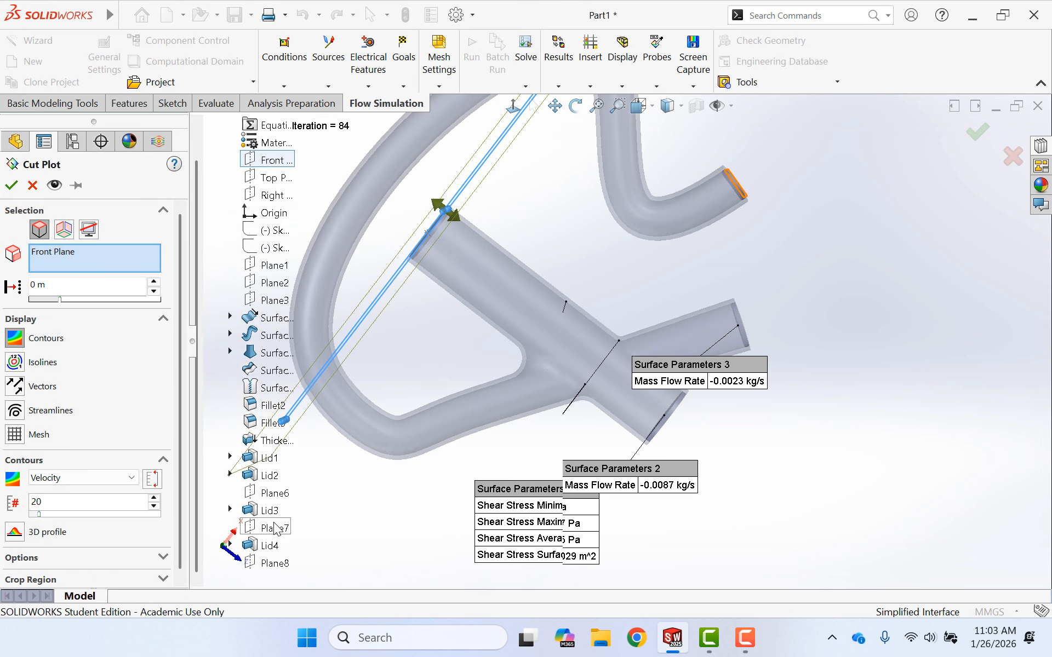
pyautogui.click(273, 563)
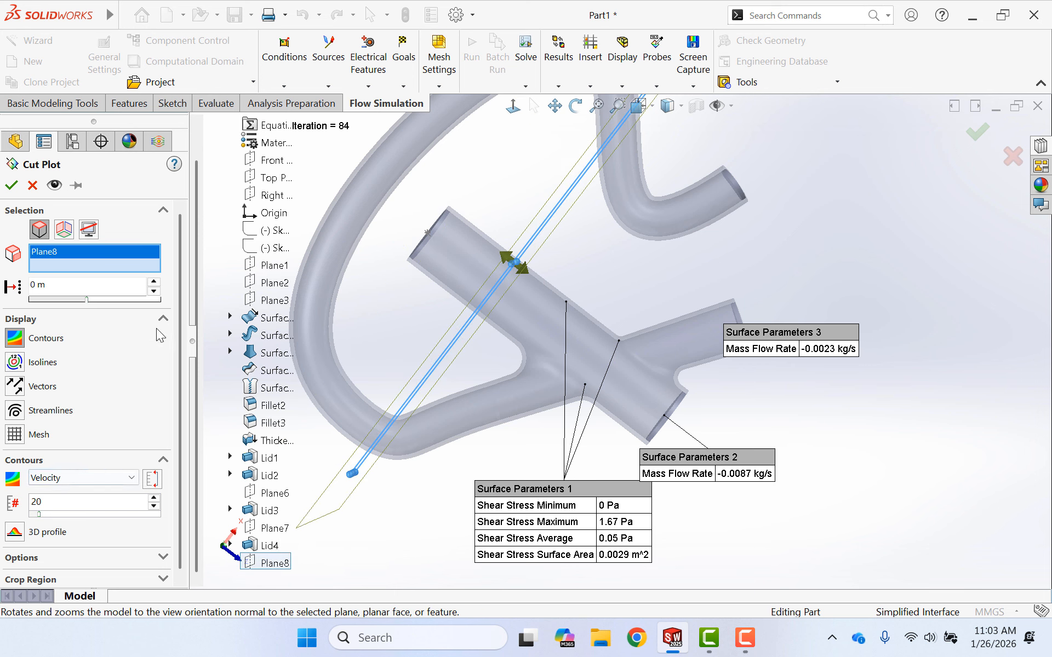
pyautogui.click(8, 187)
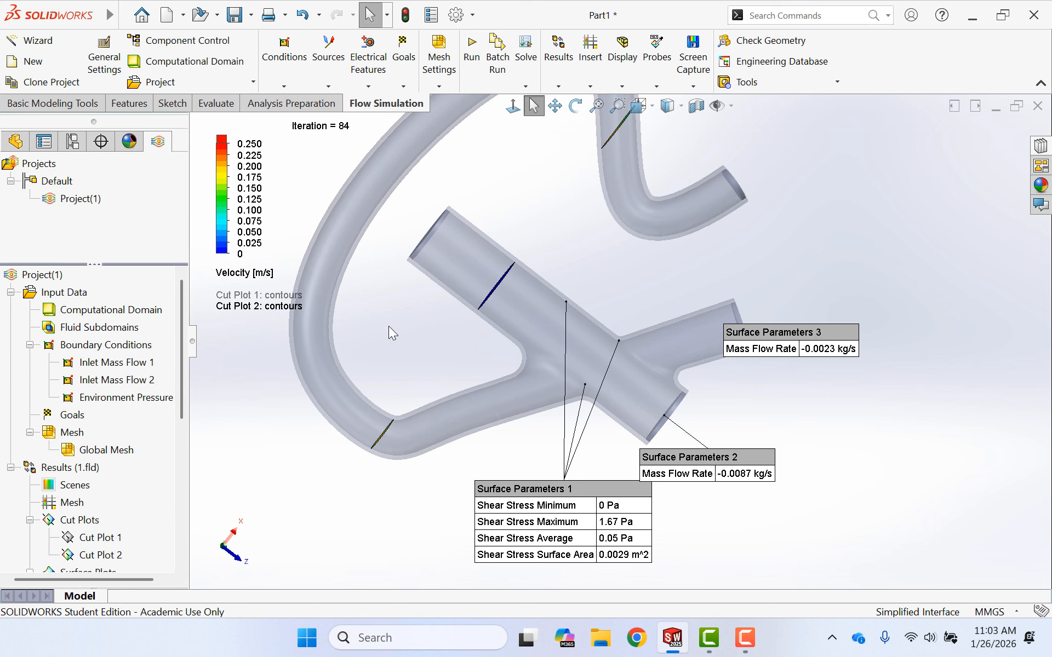
# - Lower the maximum of the velocity colour scale to 0.025 m/s for the cross-section cut plot through the main tube
pyautogui.moveTo(390, 327); pyautogui.dragTo(482, 373)
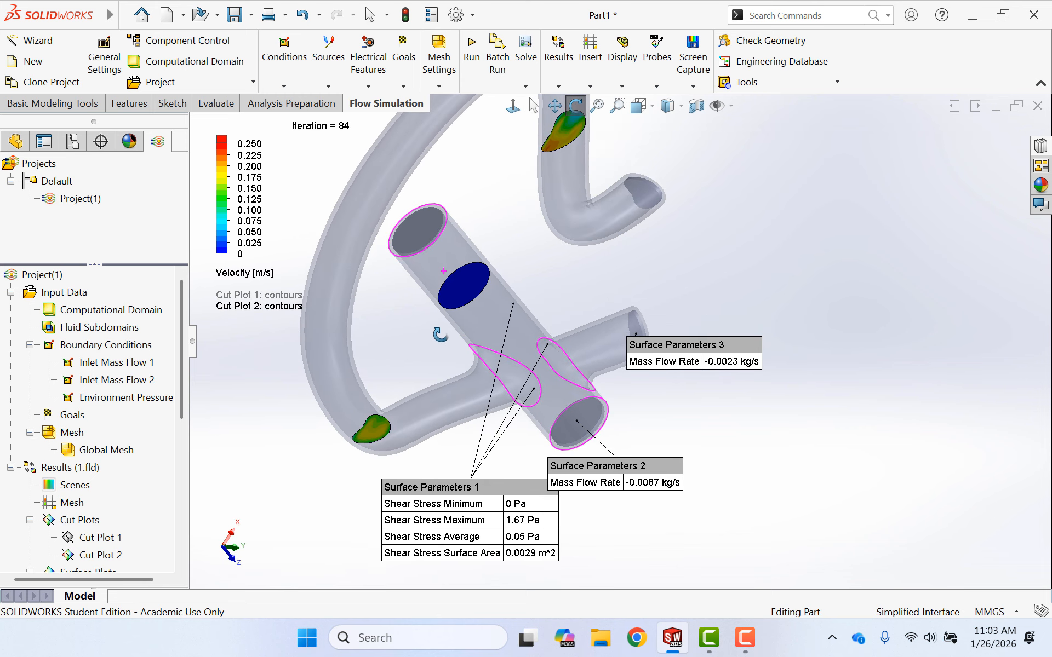
pyautogui.press('Escape')
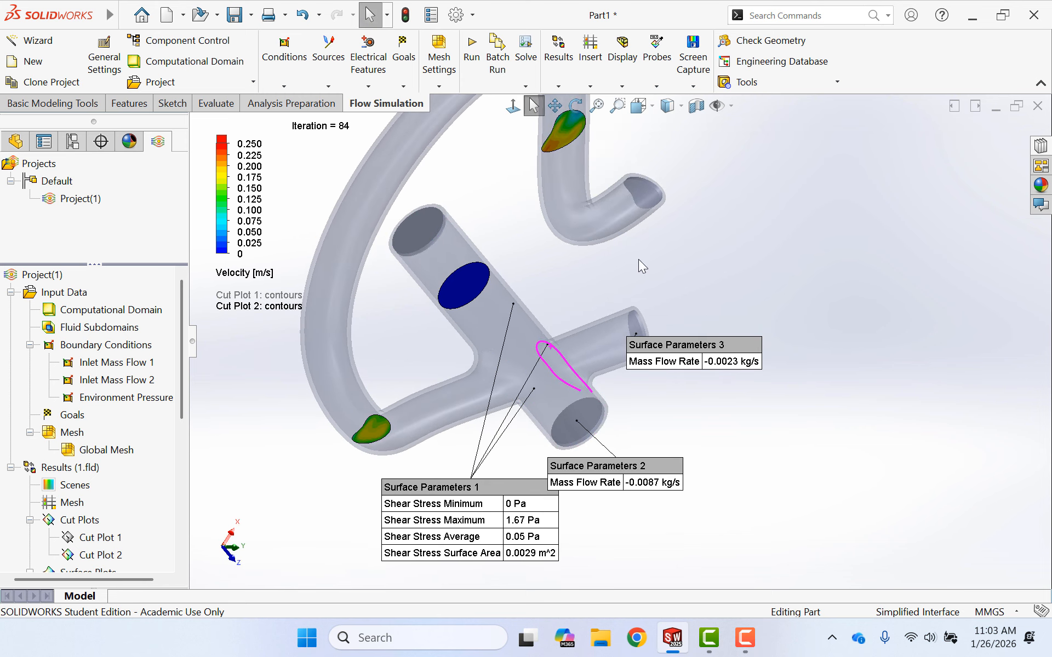
pyautogui.moveTo(638, 258)
pyautogui.mouseDown(button='middle')
pyautogui.moveTo(541, 167)
pyautogui.moveTo(626, 230)
pyautogui.moveTo(633, 262)
pyautogui.mouseUp(button='middle')
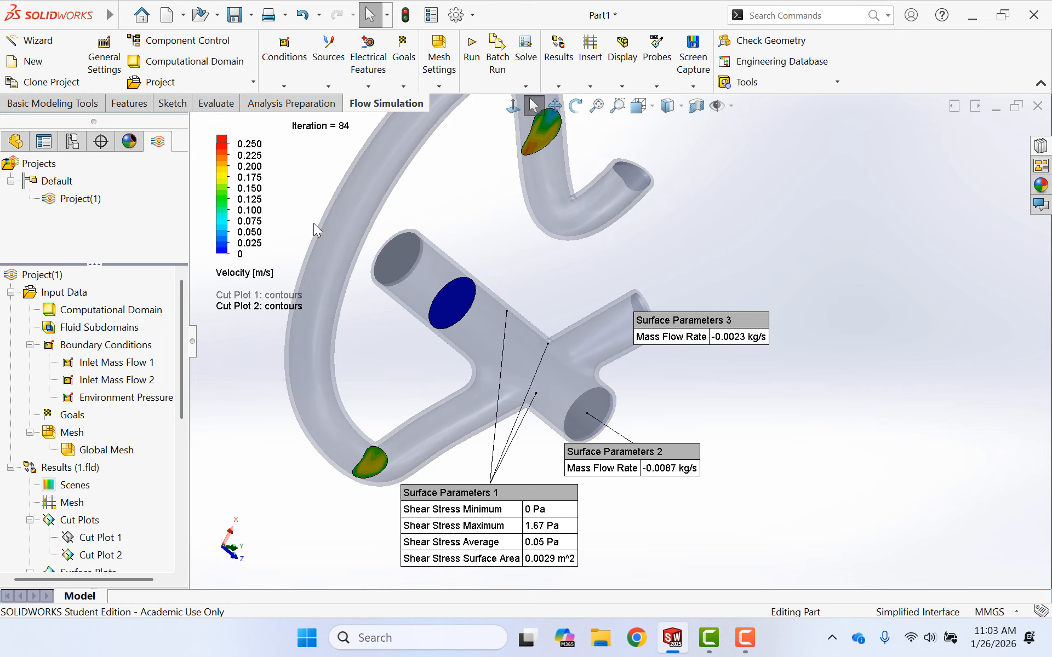
pyautogui.click(251, 144)
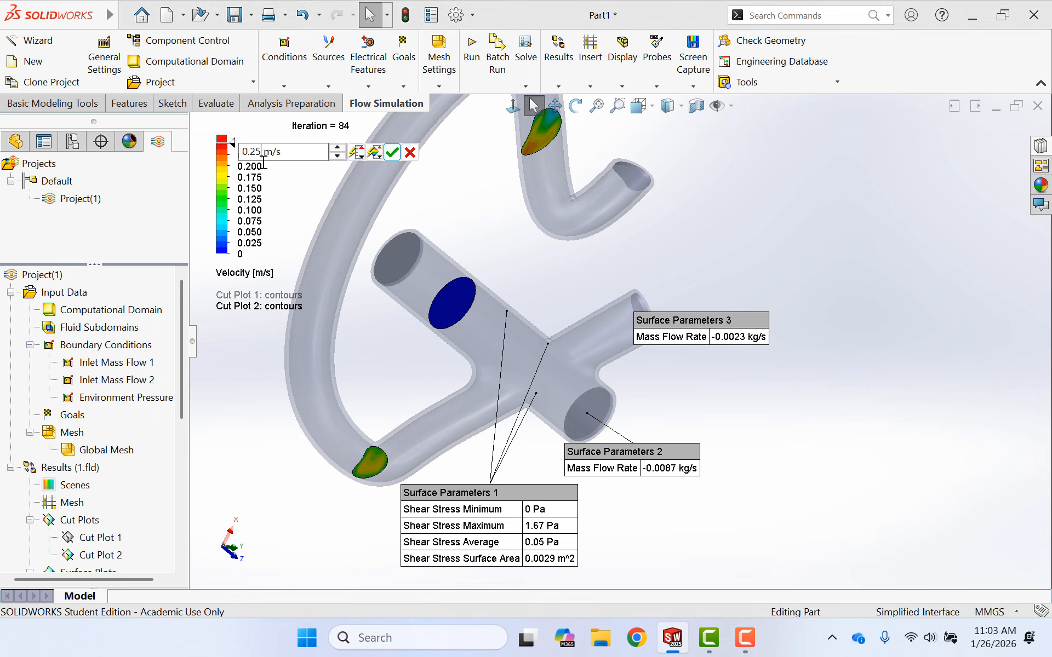
pyautogui.write('0')
pyautogui.press('Return')
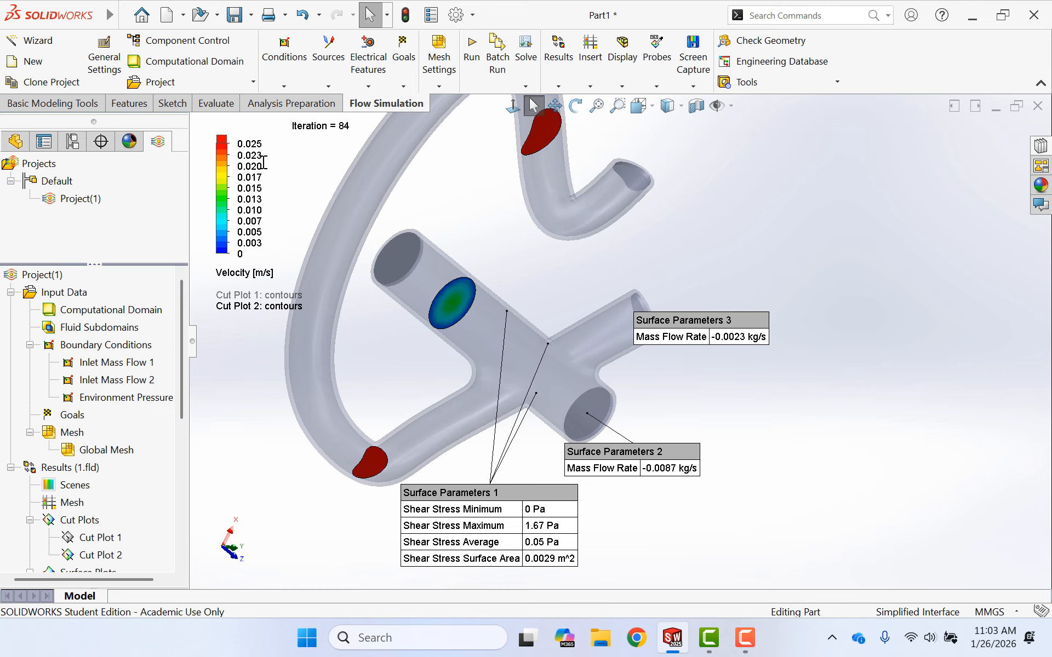
# - Examine the cross-section velocity contours up close and list the scene's ambient and directional lights
pyautogui.scroll(-6, 480, 304)
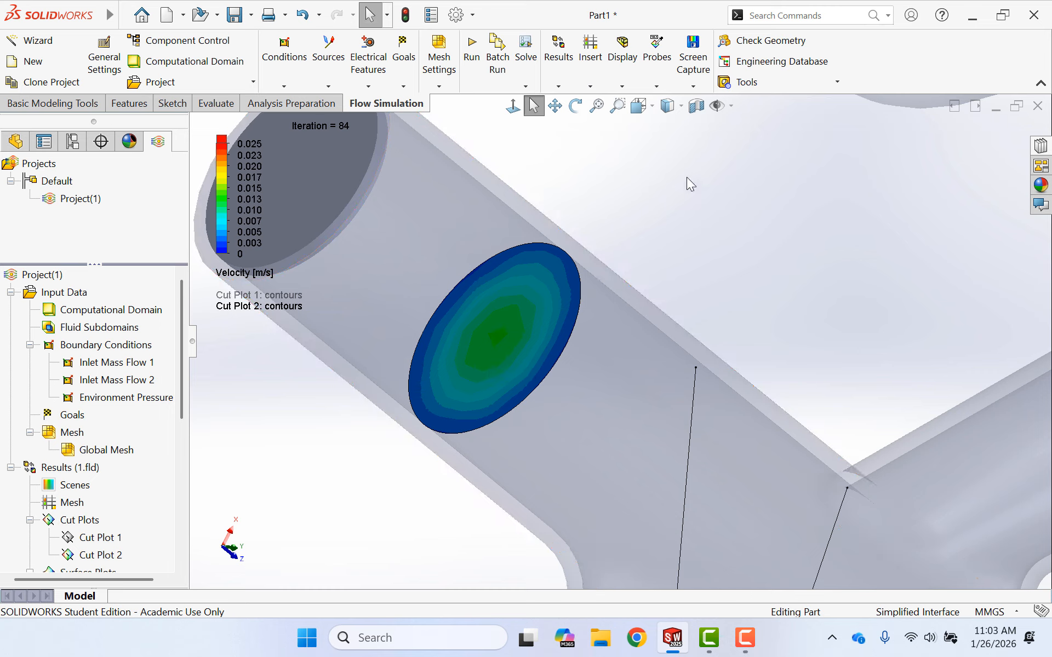
pyautogui.click(130, 142)
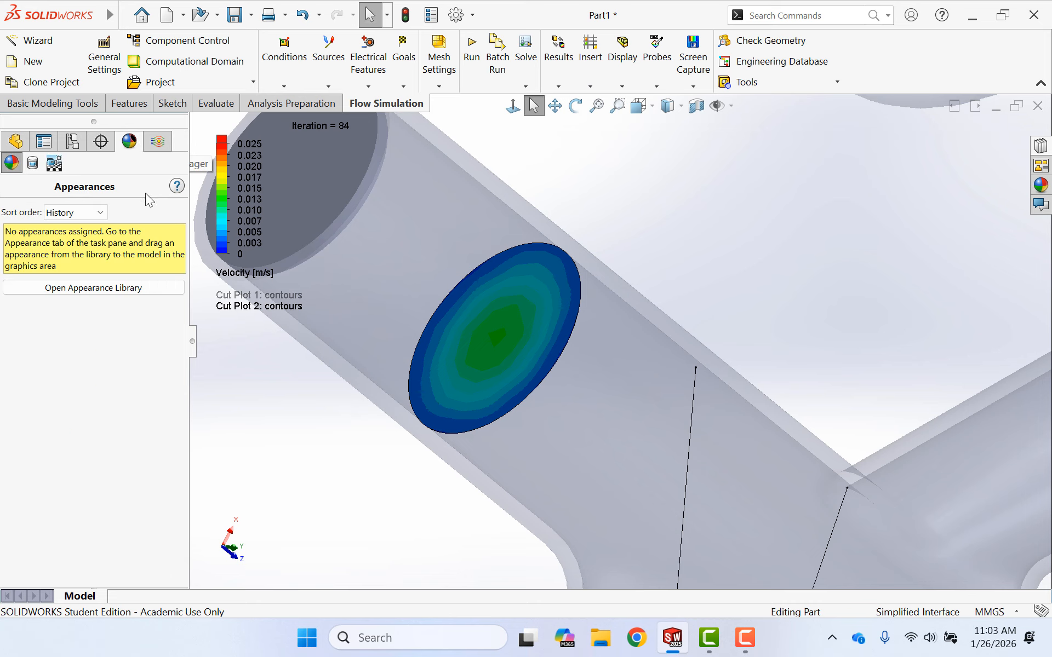
pyautogui.click(55, 163)
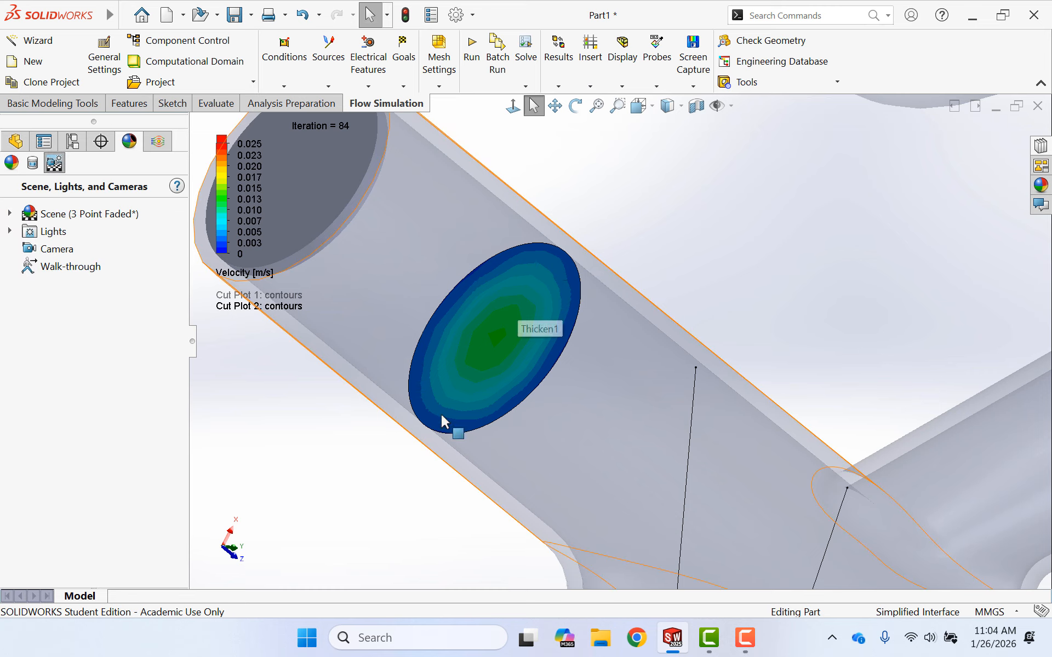
pyautogui.click(10, 231)
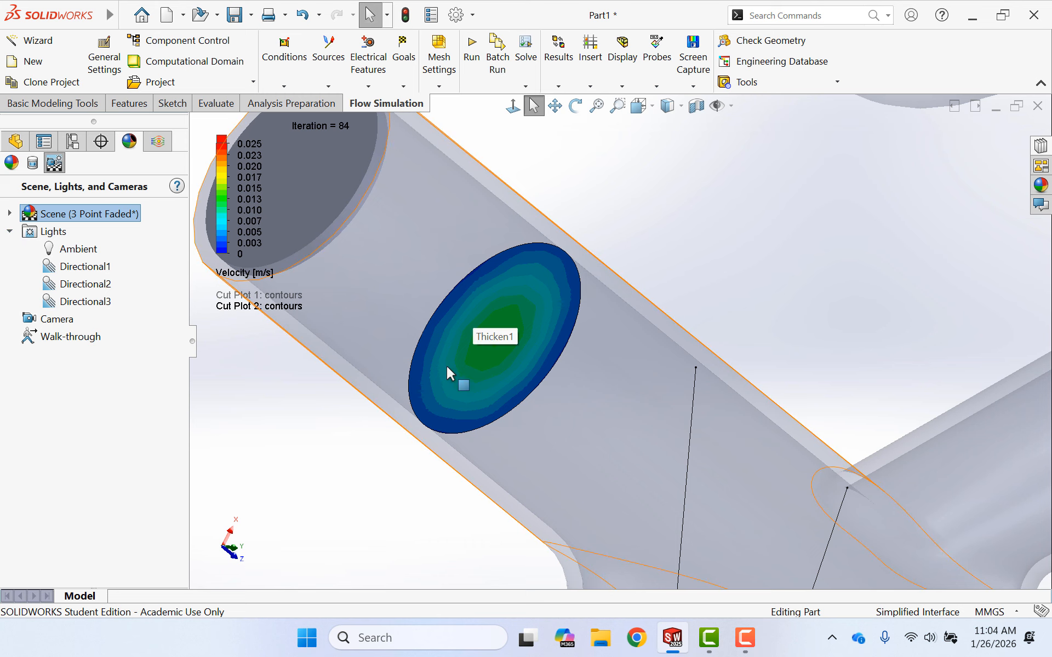
pyautogui.click(158, 142)
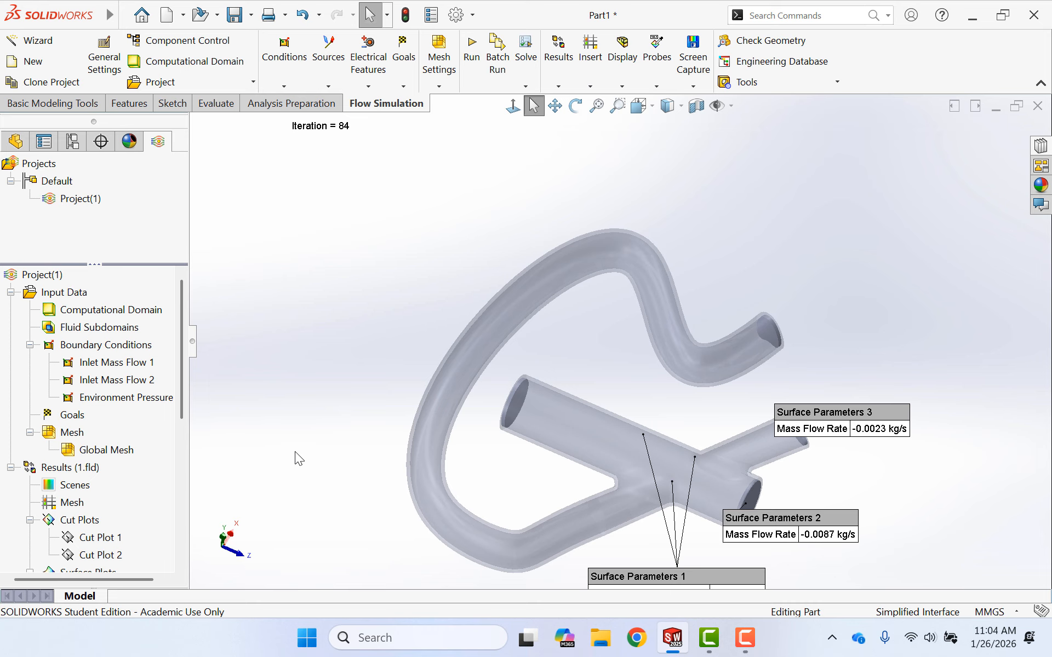
# - Insert an XY plot of Pressure against Length along Sketch1, the main tube's centreline, and show its graph
pyautogui.scroll(-6, 100, 423)
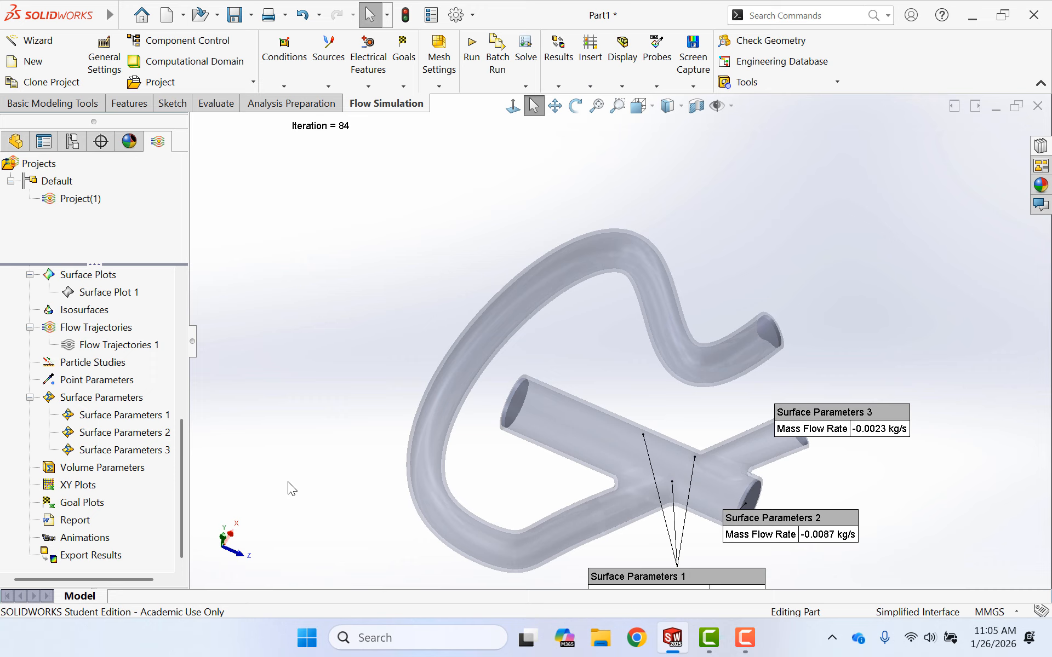
pyautogui.rightClick(75, 492)
pyautogui.click(110, 499)
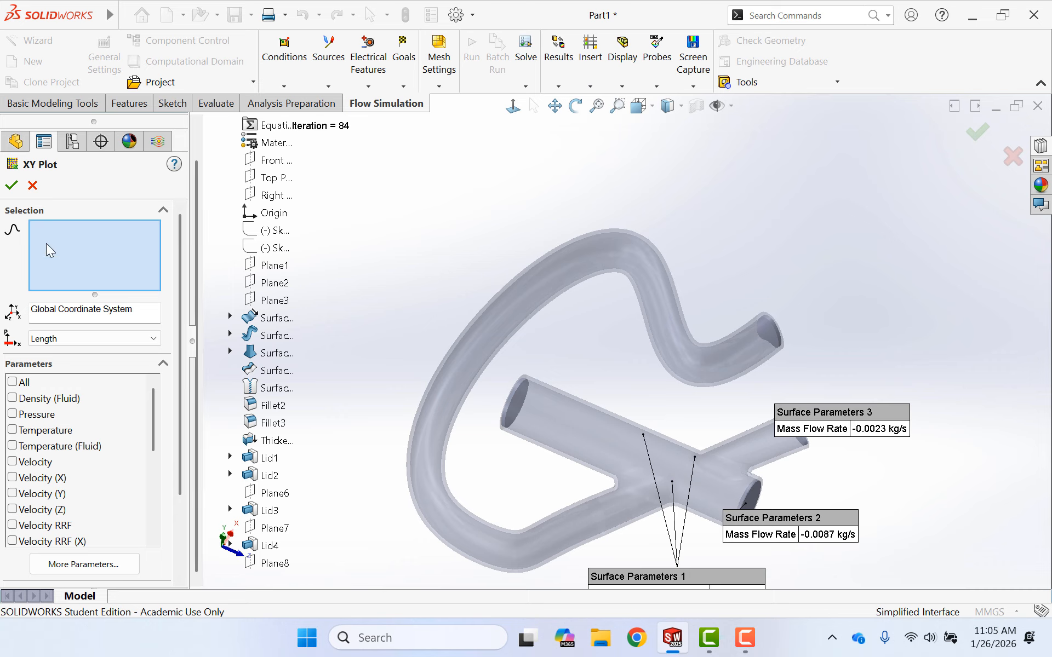
pyautogui.click(17, 411)
pyautogui.click(275, 235)
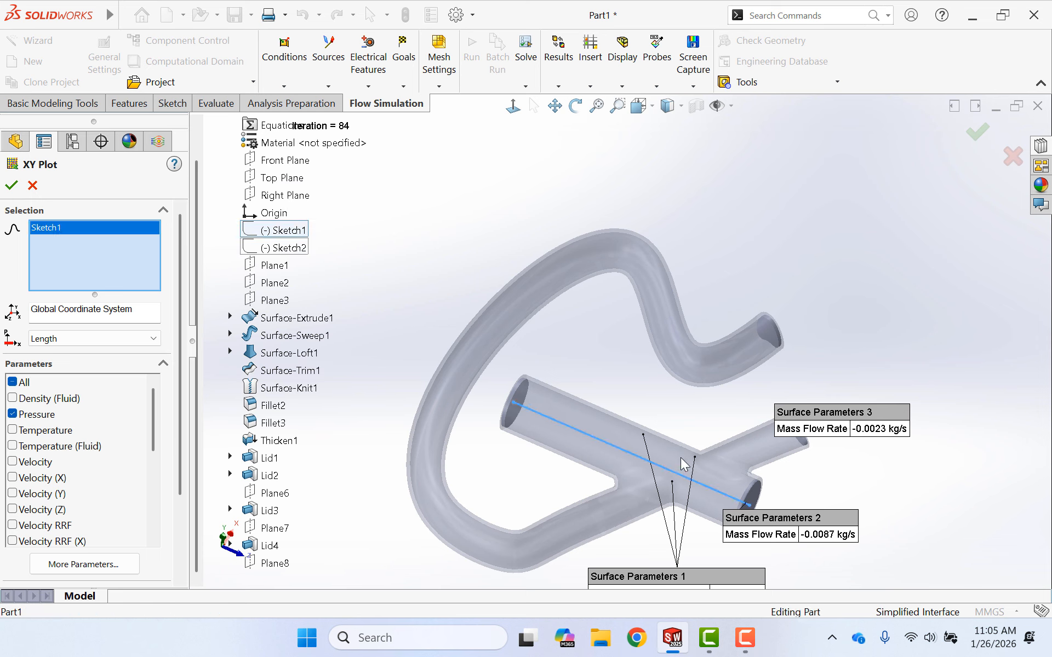
pyautogui.click(11, 185)
pyautogui.rightClick(99, 485)
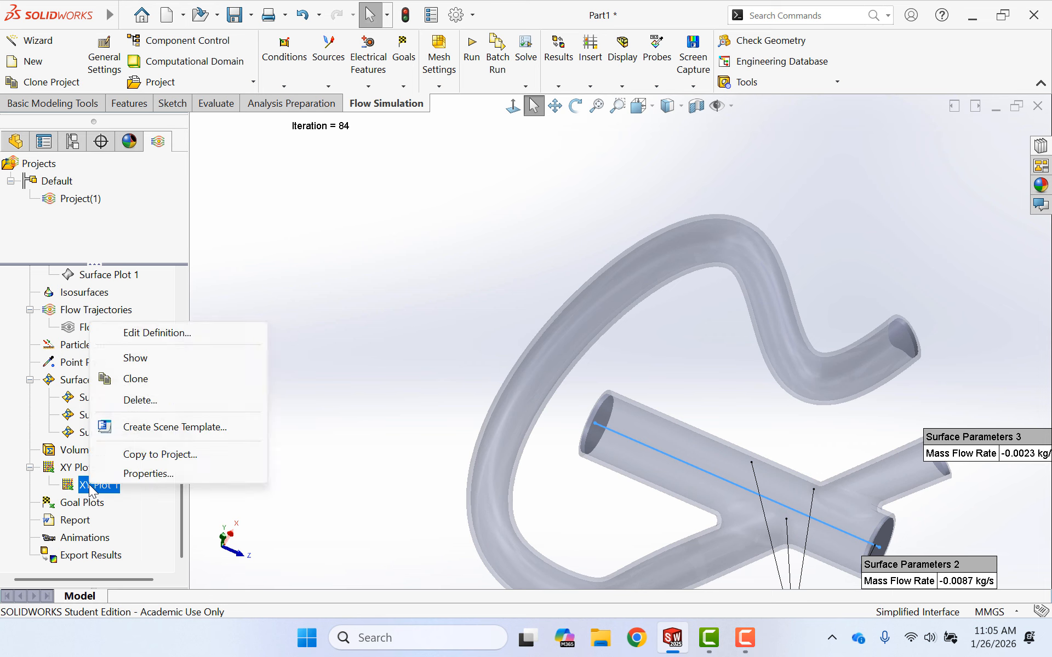
pyautogui.click(137, 366)
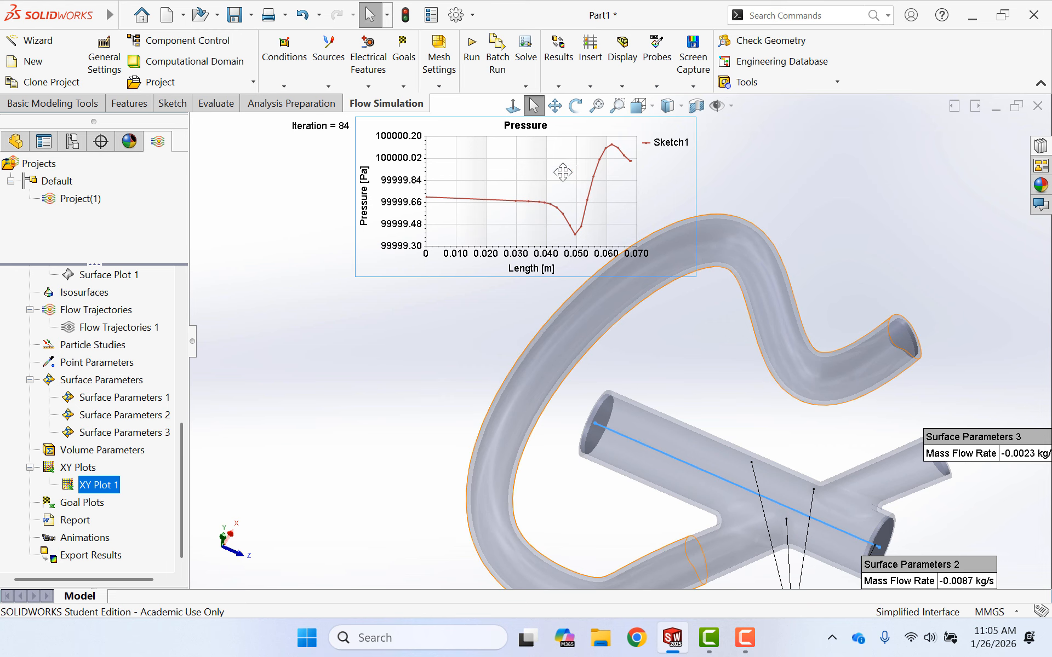
# - Review the available parameters and the Excel export option in the pressure XY plot's definition
pyautogui.rightClick(104, 486)
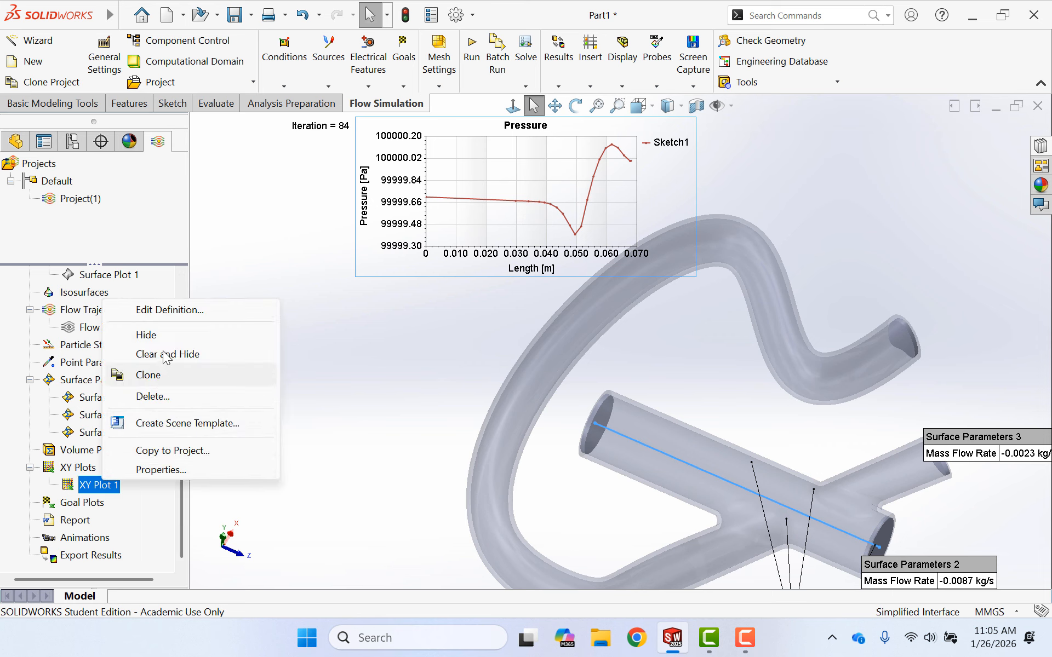
pyautogui.click(167, 308)
pyautogui.scroll(-10, 158, 422)
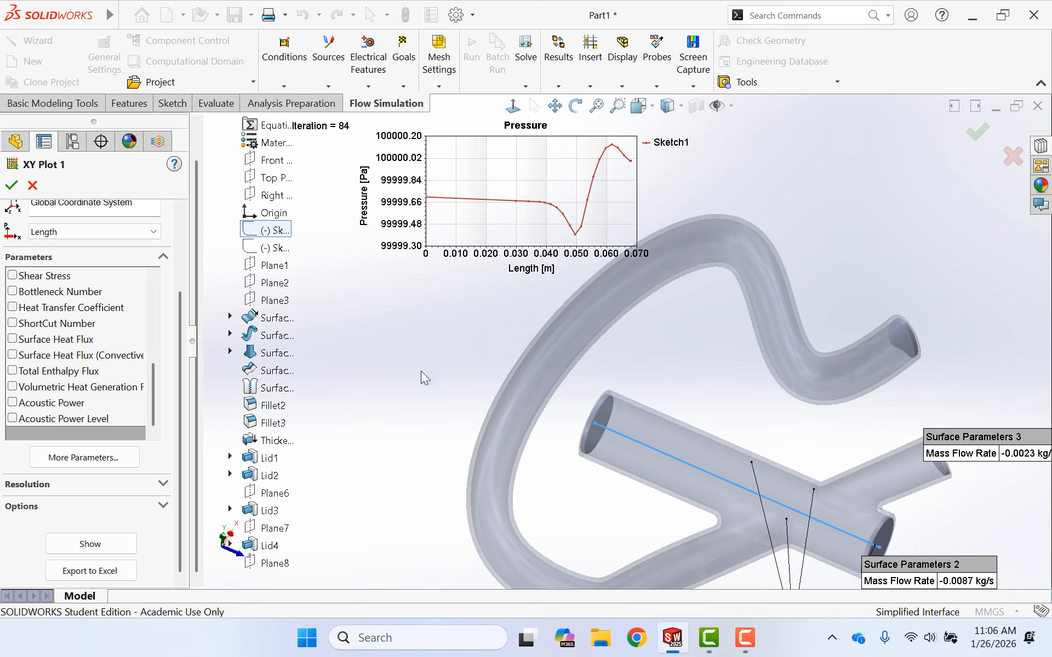
pyautogui.click(25, 189)
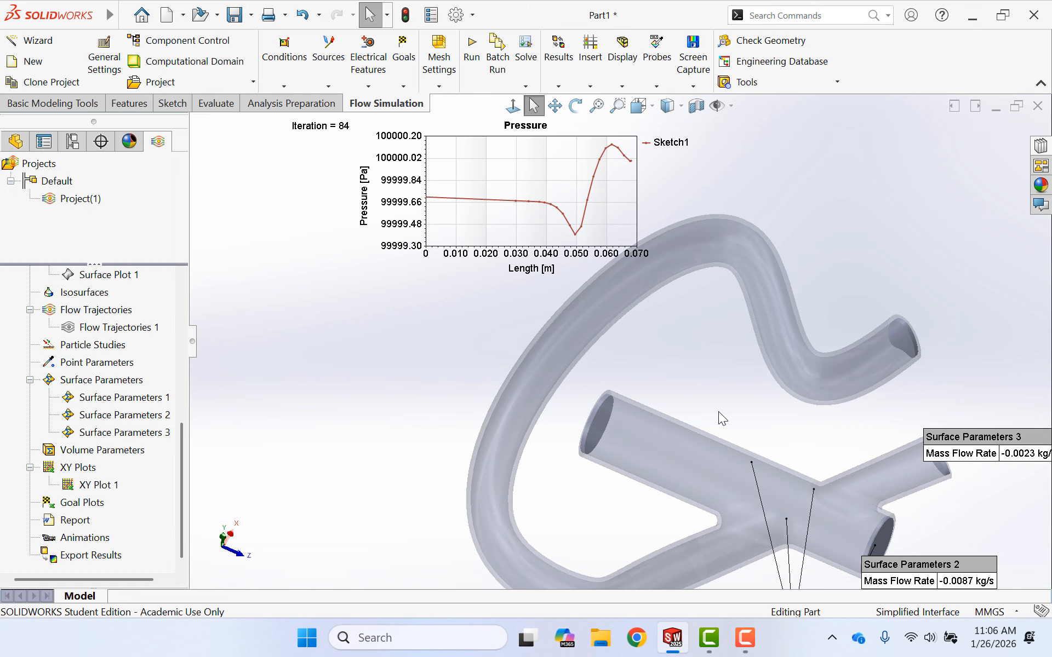
# - Start a new sketch on Plane8, the plane offset 20 mm across the main tube
pyautogui.click(16, 141)
pyautogui.click(28, 568)
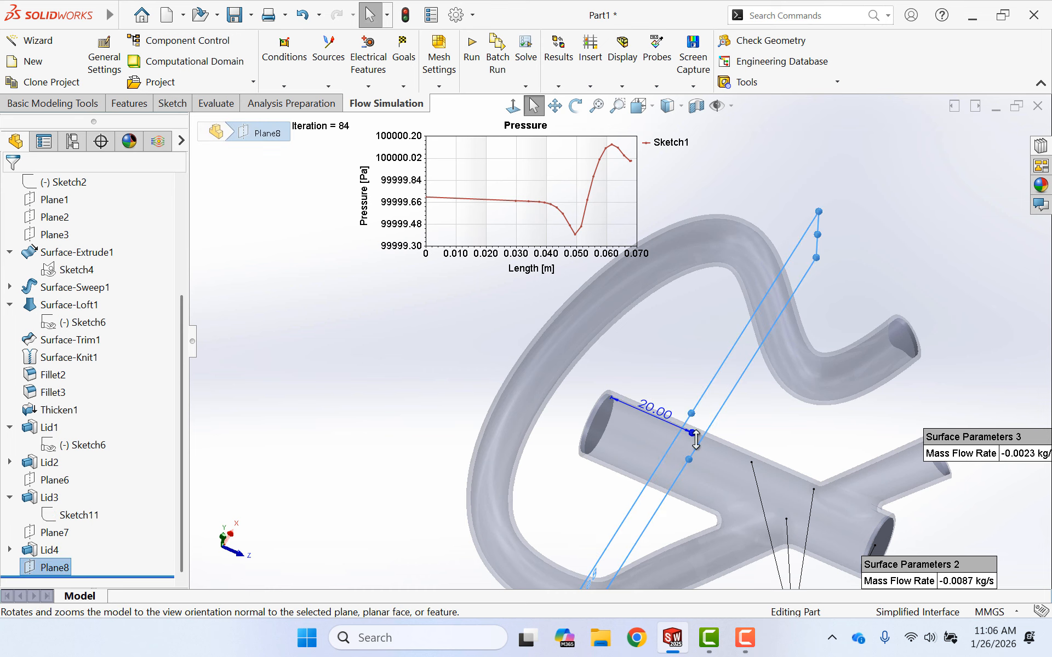
pyautogui.moveTo(695, 435); pyautogui.dragTo(431, 445, button='middle')
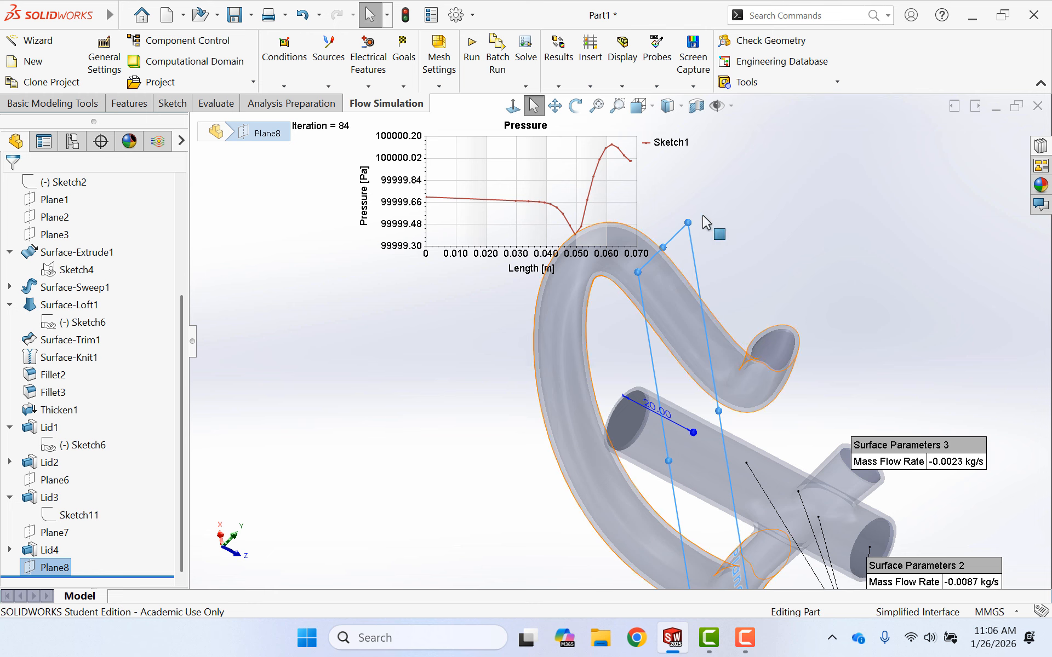
pyautogui.click(26, 108)
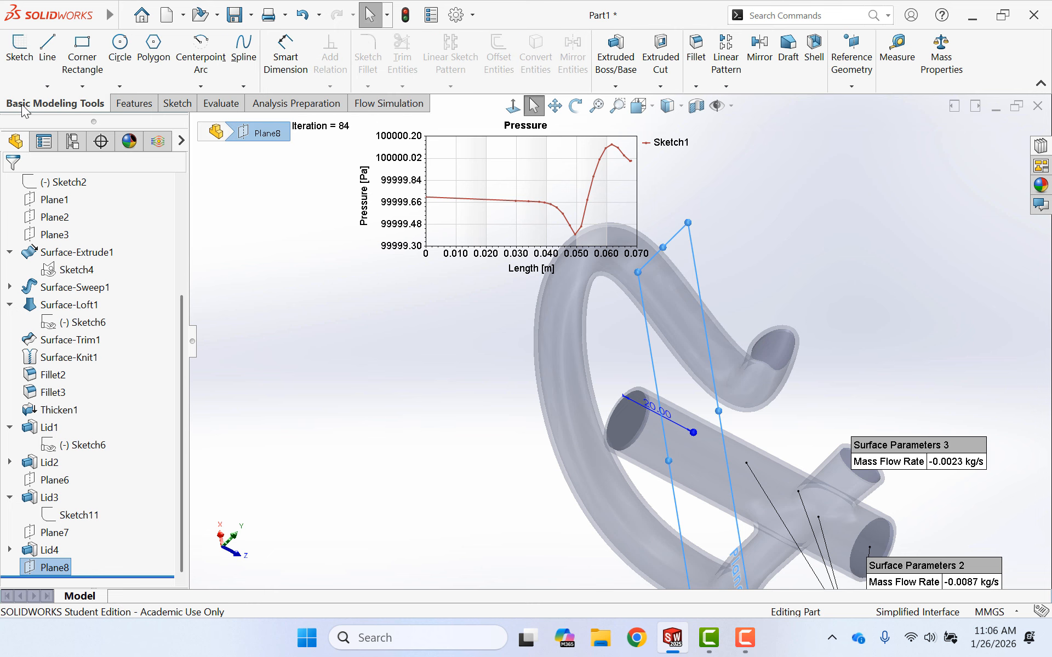
pyautogui.click(22, 59)
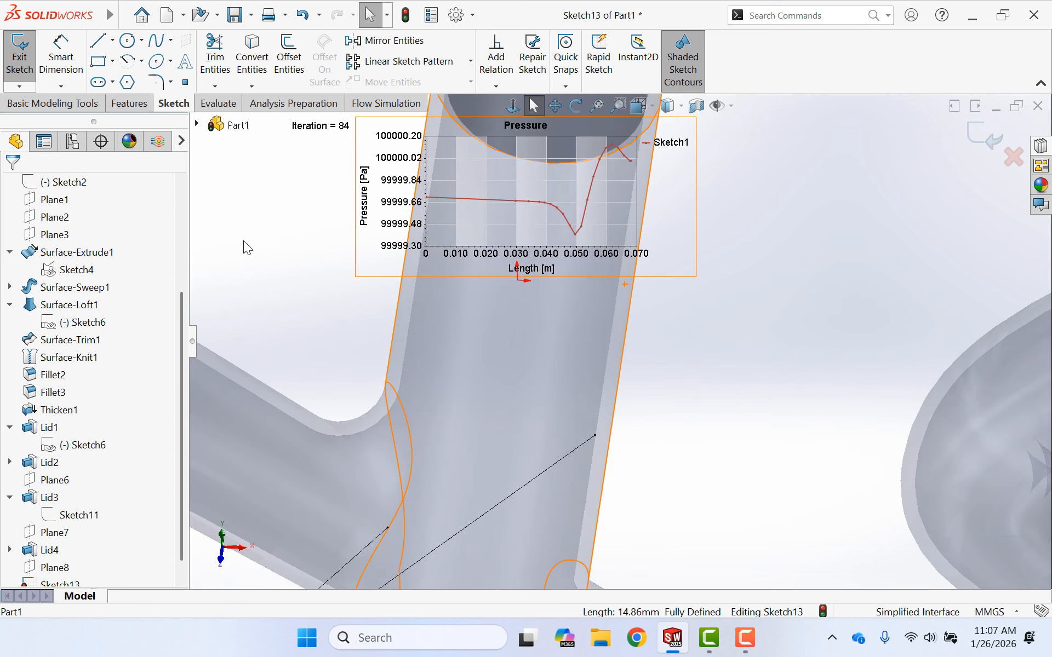
# - Sketch a line about 15 mm long from the origin past the tube wall, and from its end a horizontal line about 31 mm long across the tube
pyautogui.click(98, 40)
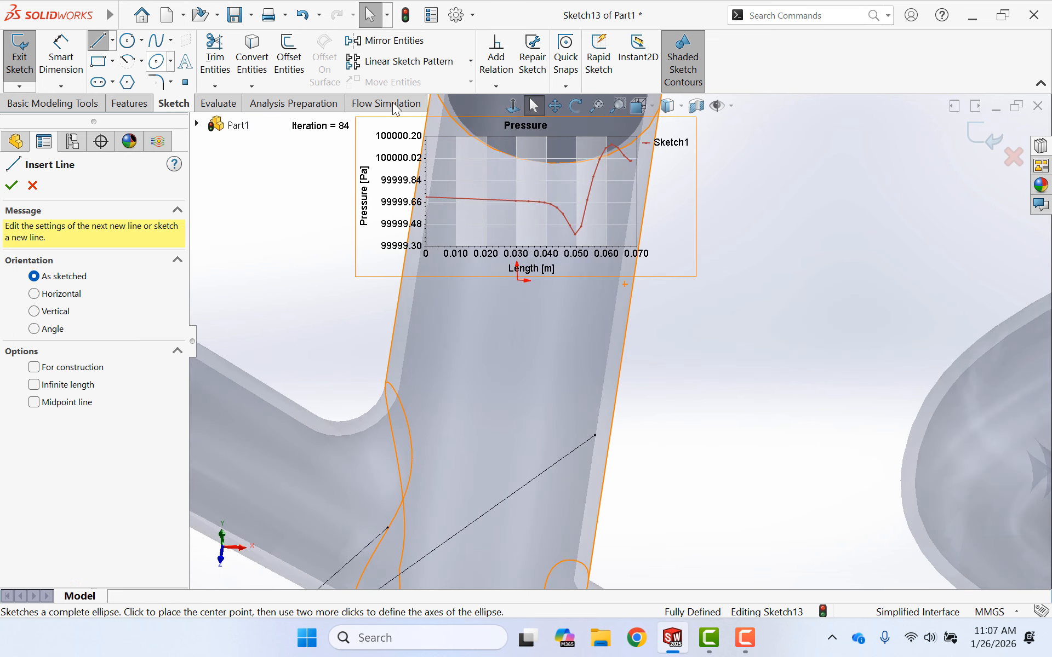
pyautogui.click(519, 282)
pyautogui.click(733, 293)
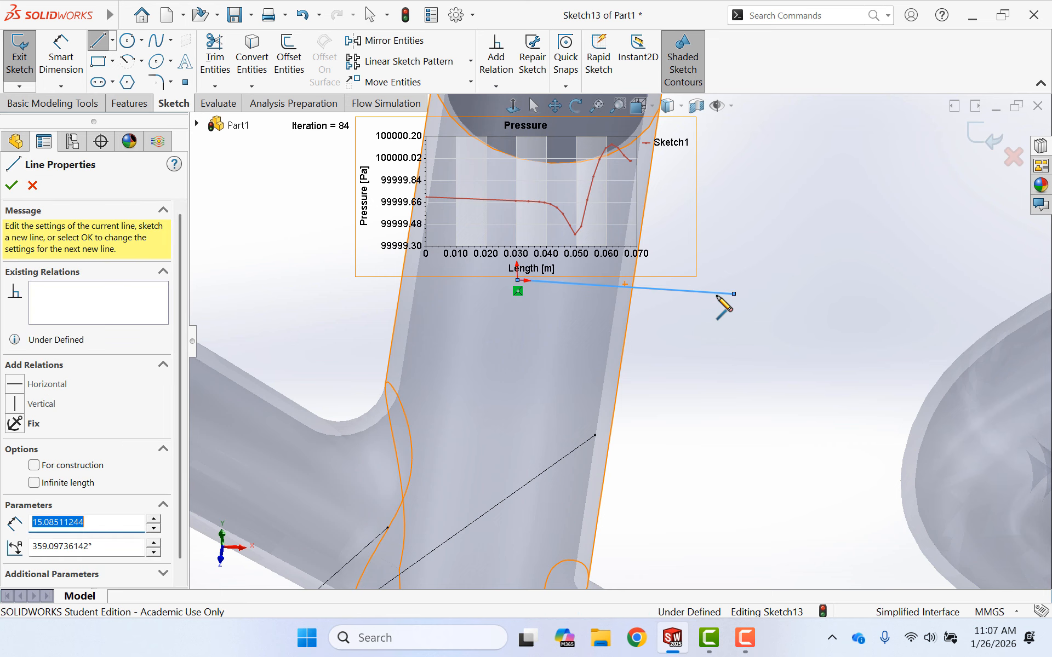
pyautogui.click(293, 270)
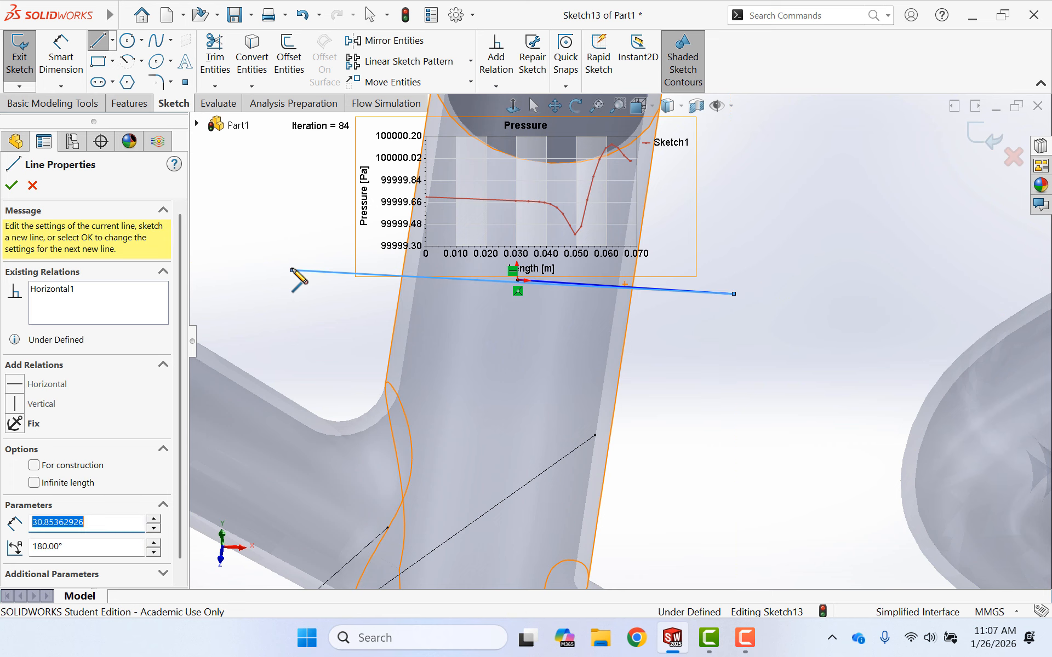
pyautogui.press('Escape')
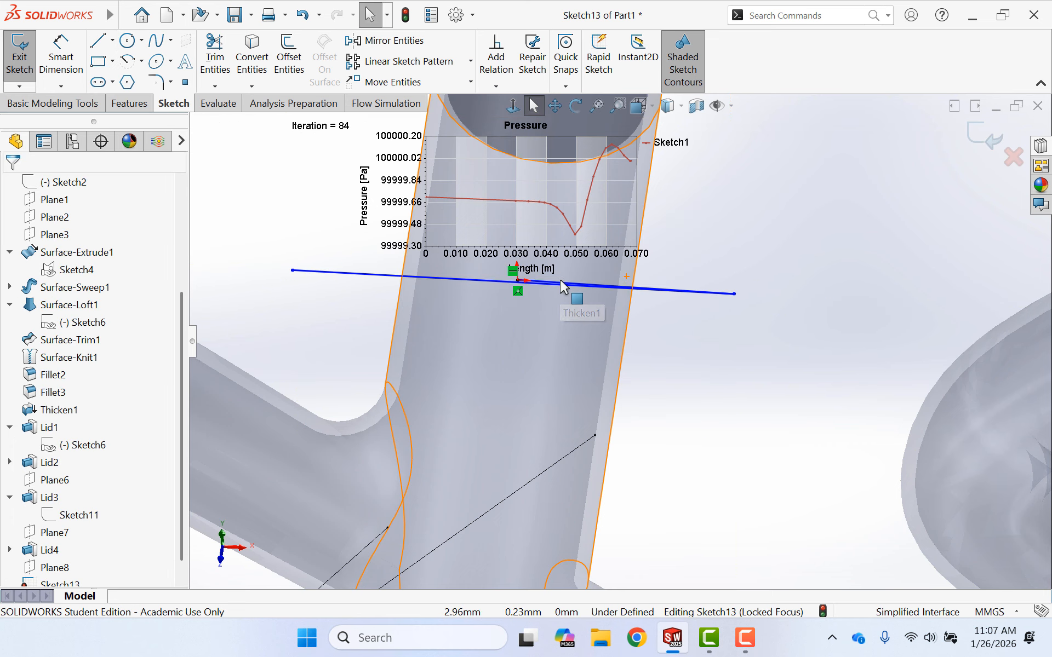
# - Delete the short line starting at the origin, leaving the horizontal line across the tube, and exit the sketch
pyautogui.click(565, 286)
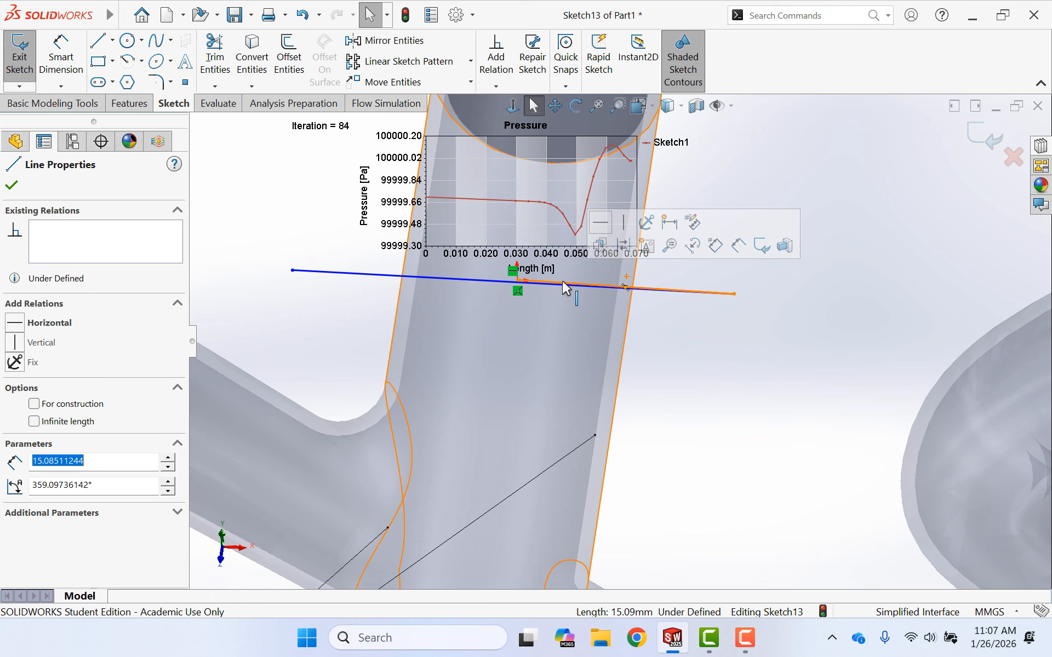
pyautogui.click(684, 324)
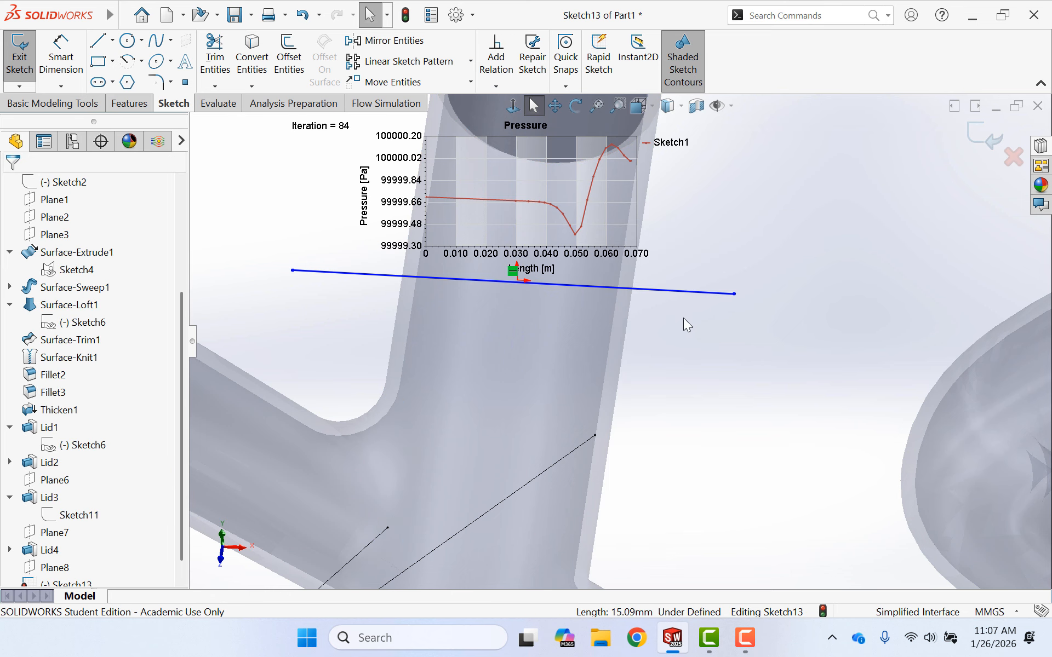
pyautogui.click(19, 55)
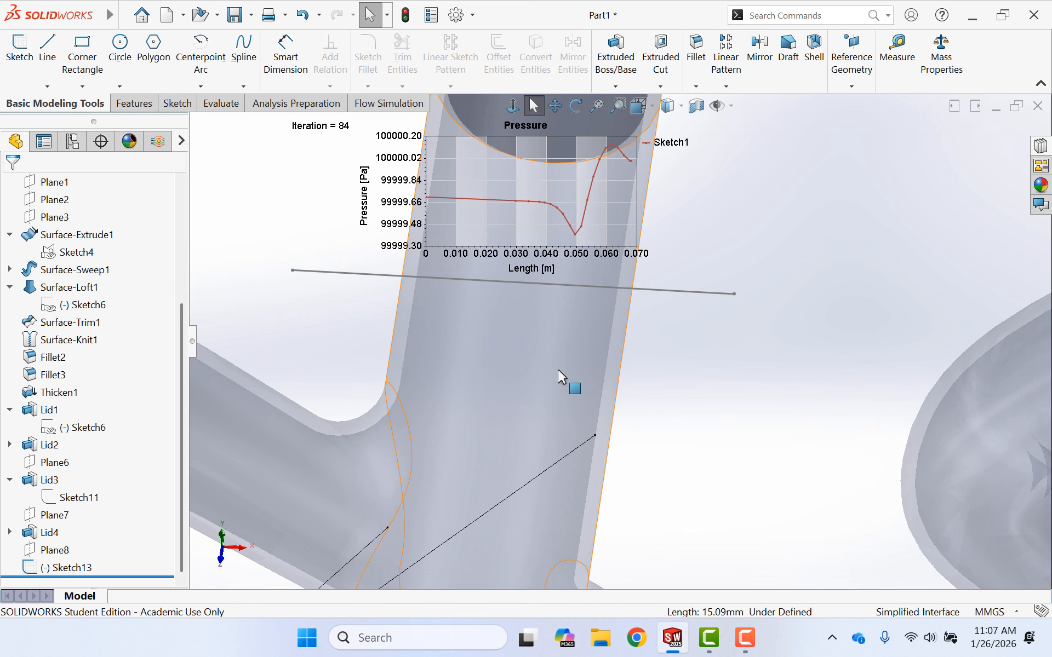
# - Insert an XY plot of Velocity against Length along the line sketched across the main tube, and show its graph
pyautogui.moveTo(721, 332)
pyautogui.mouseDown(button='middle')
pyautogui.moveTo(751, 239)
pyautogui.moveTo(780, 239)
pyautogui.moveTo(780, 270)
pyautogui.moveTo(653, 361)
pyautogui.moveTo(744, 343)
pyautogui.mouseUp(button='middle')
pyautogui.scroll(-4, 931, 267)
pyautogui.scroll(3, 915, 266)
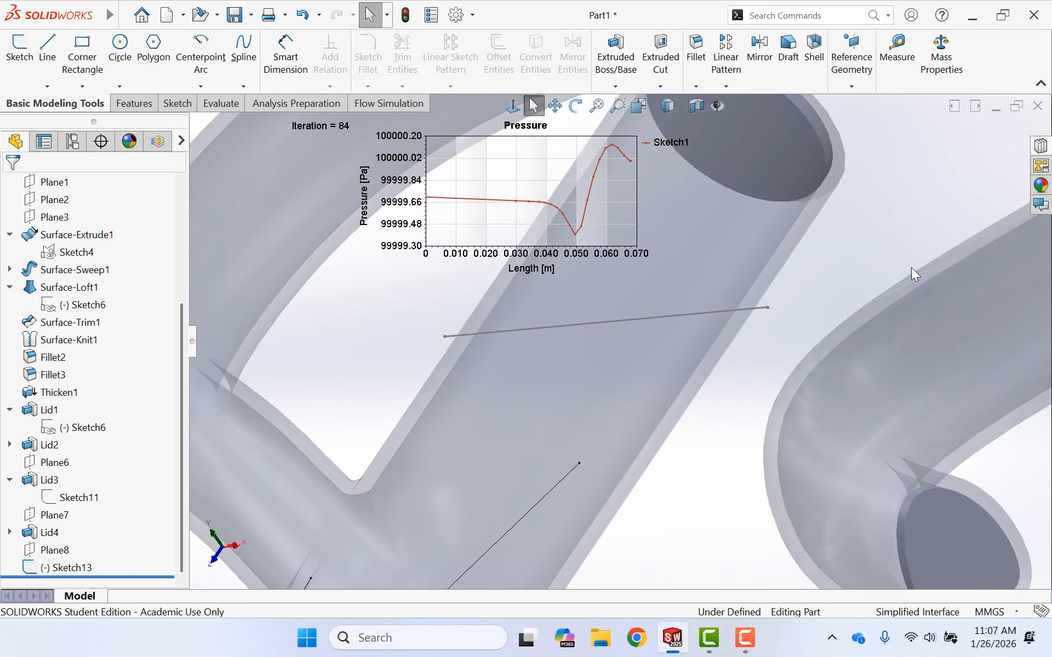
pyautogui.click(152, 141)
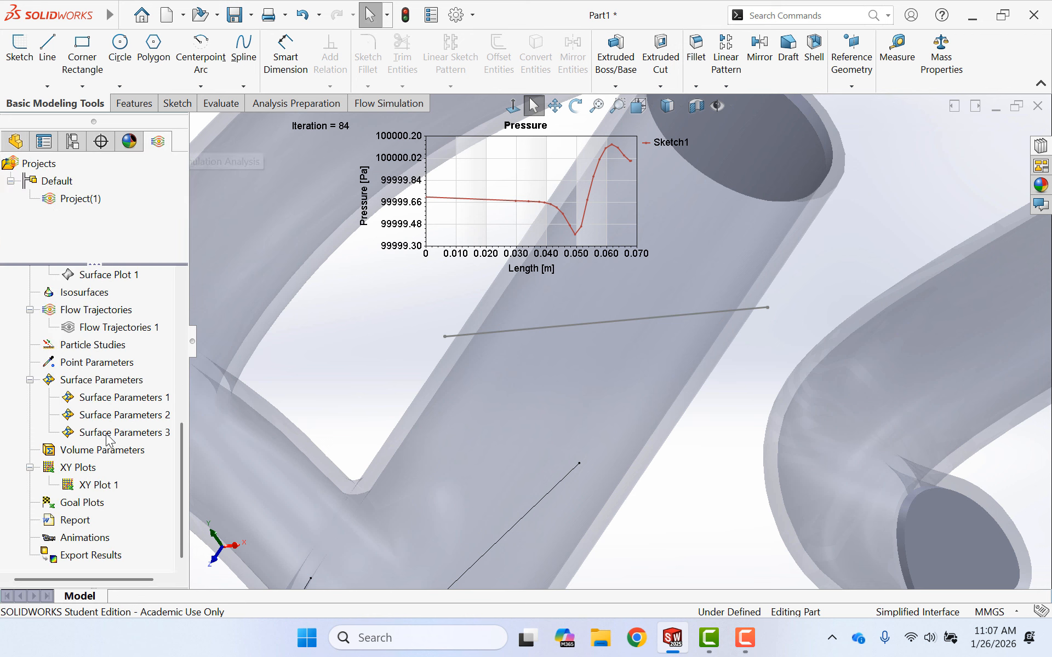
pyautogui.rightClick(75, 472)
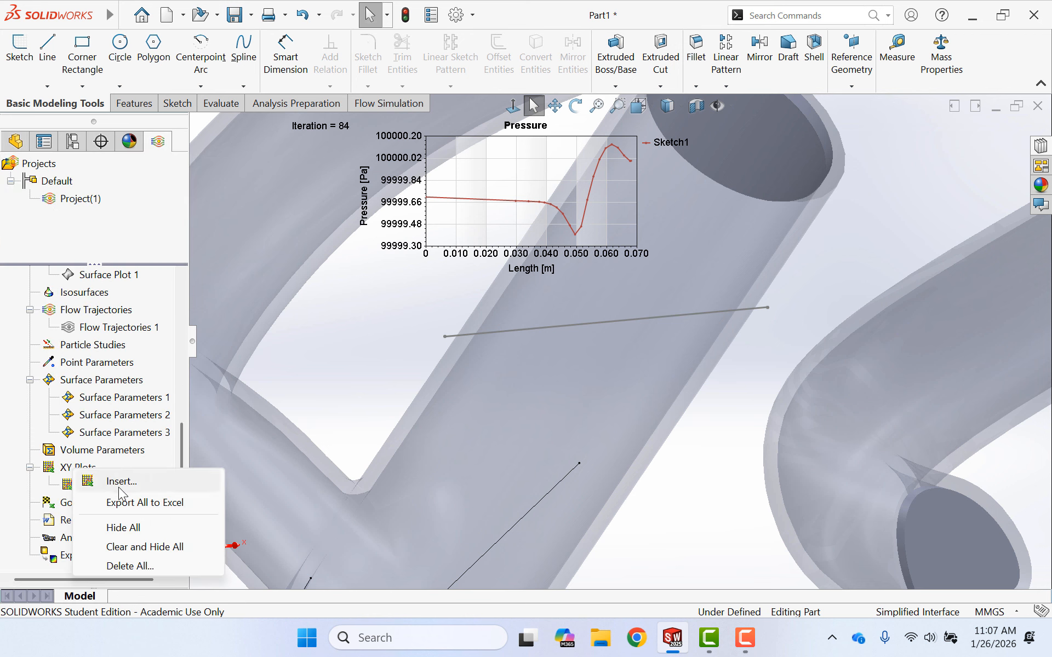
pyautogui.click(119, 479)
pyautogui.click(755, 310)
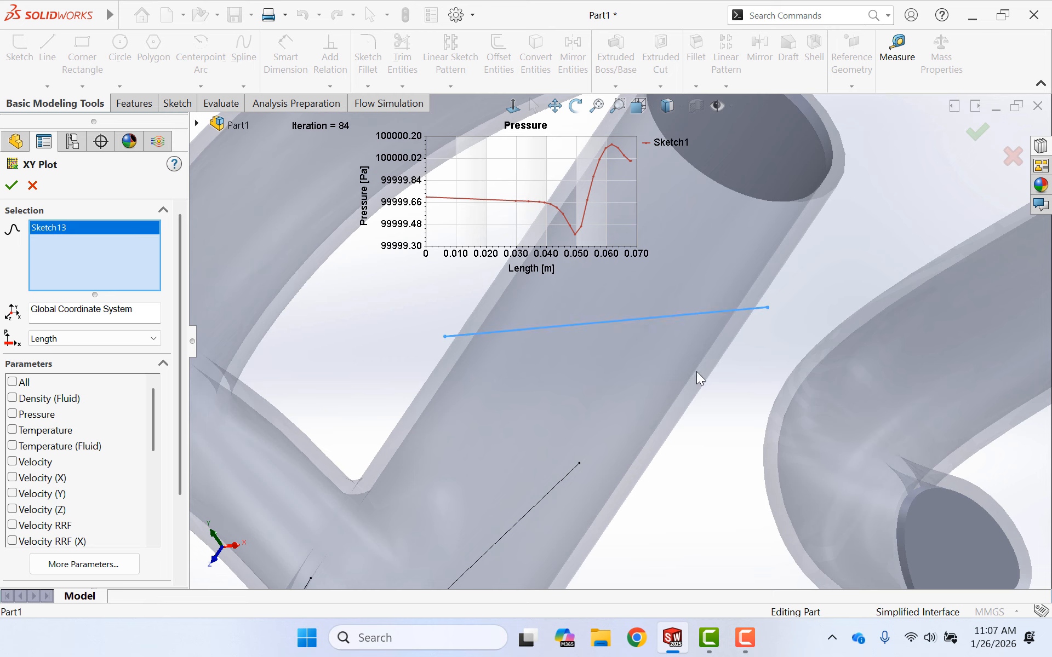
pyautogui.click(13, 462)
pyautogui.scroll(-10, 125, 419)
pyautogui.click(115, 542)
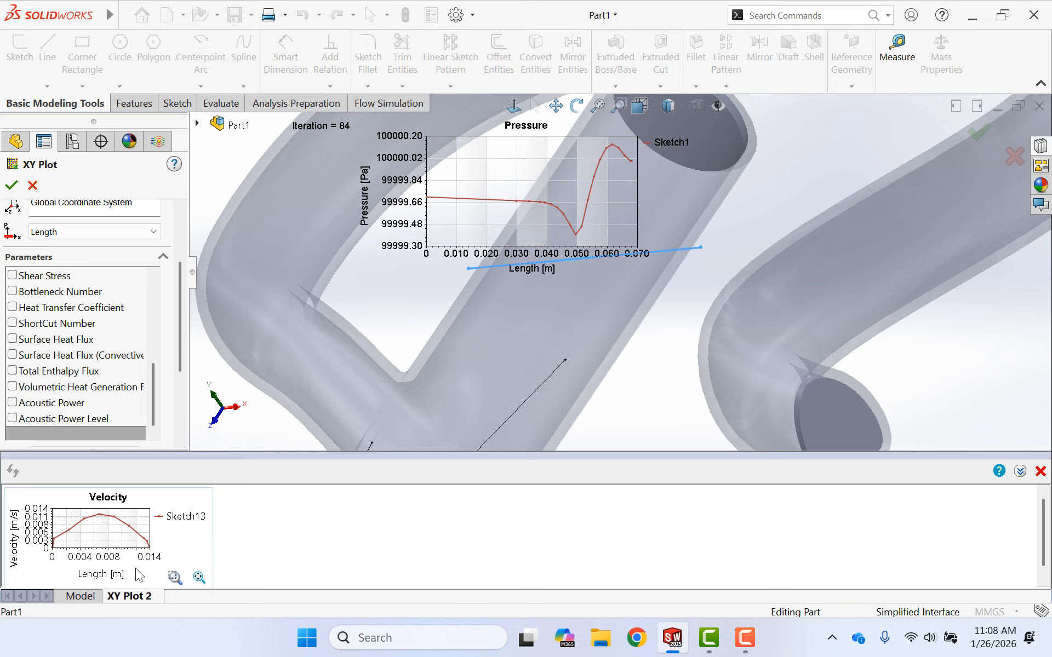
pyautogui.scroll(-5, 134, 403)
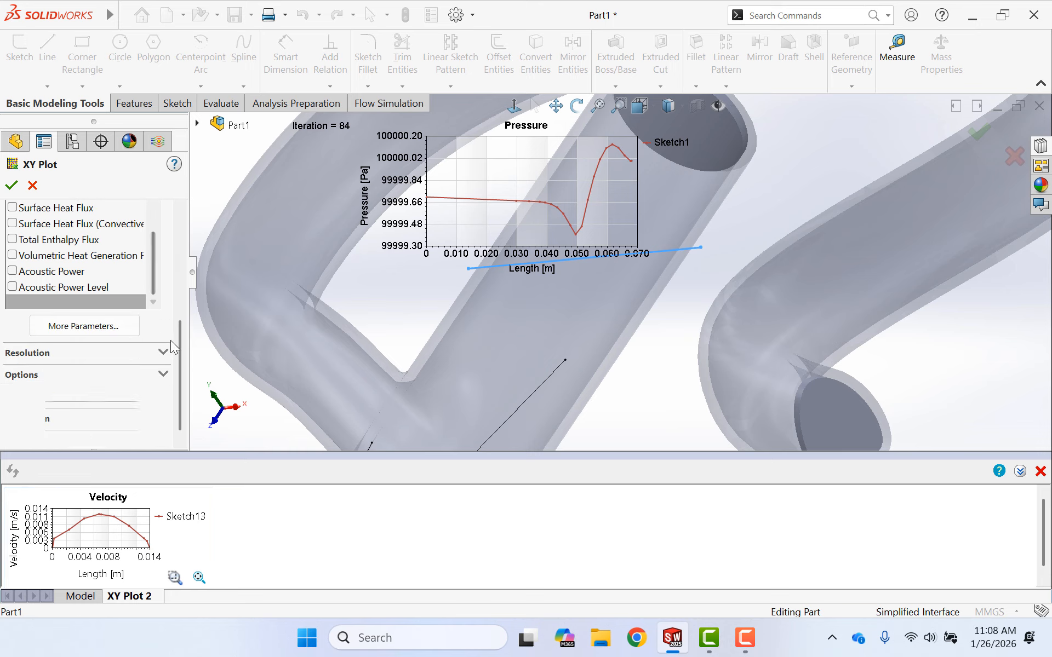